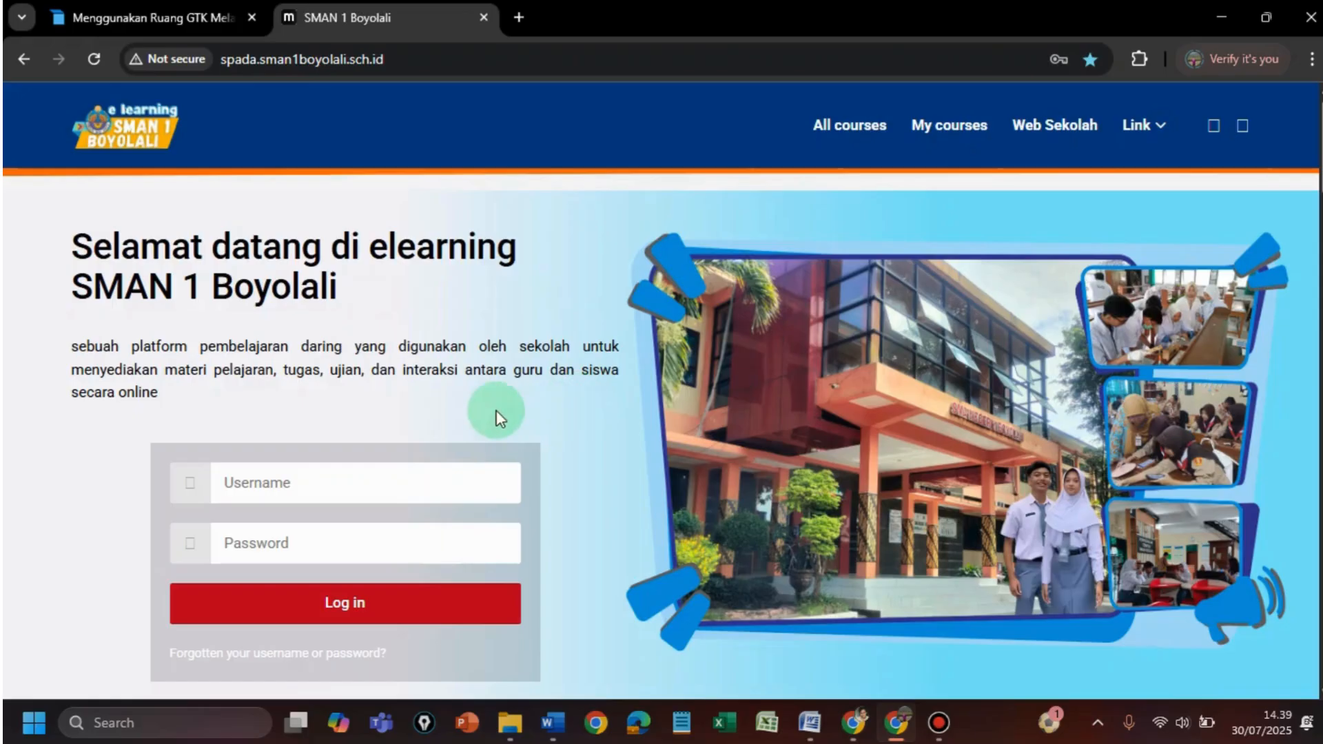
# - Log in to the SMAN 1 Boyolali e-learning site using the teacher account saved in Chrome
pyautogui.click(326, 482)
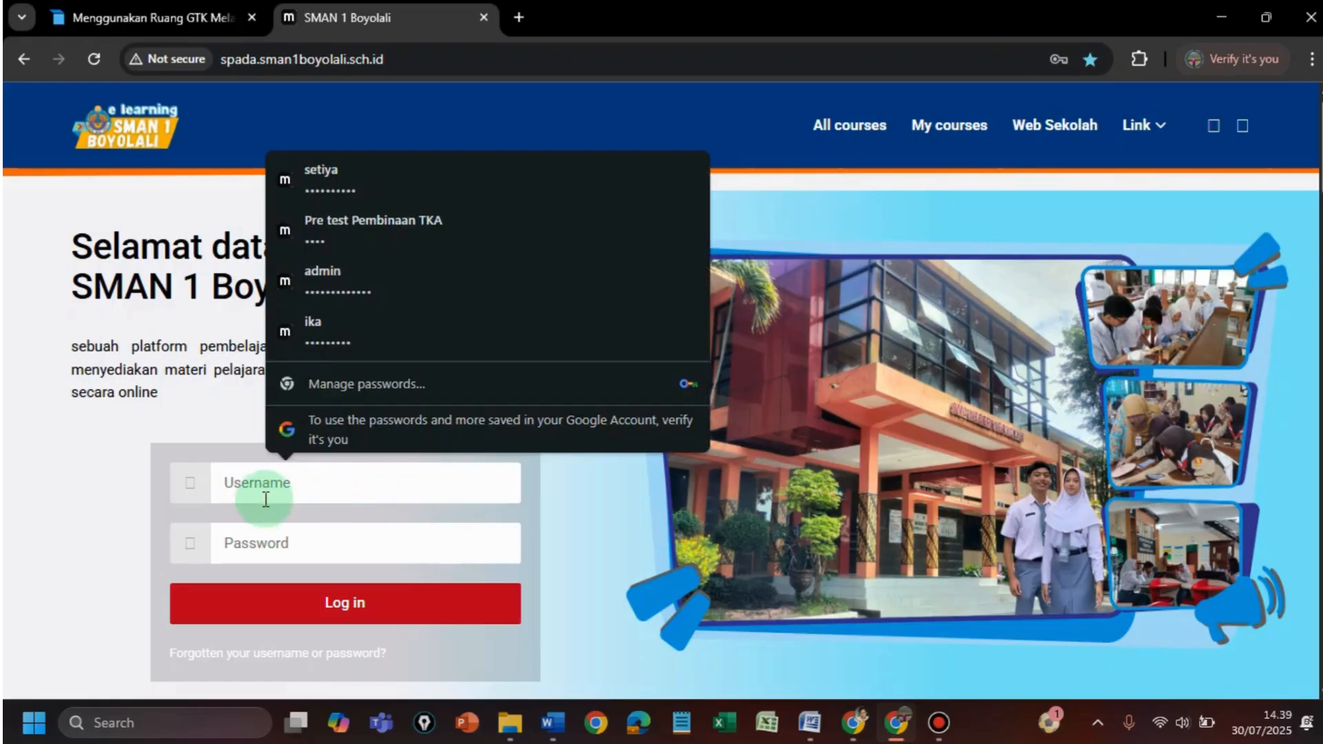
pyautogui.click(358, 181)
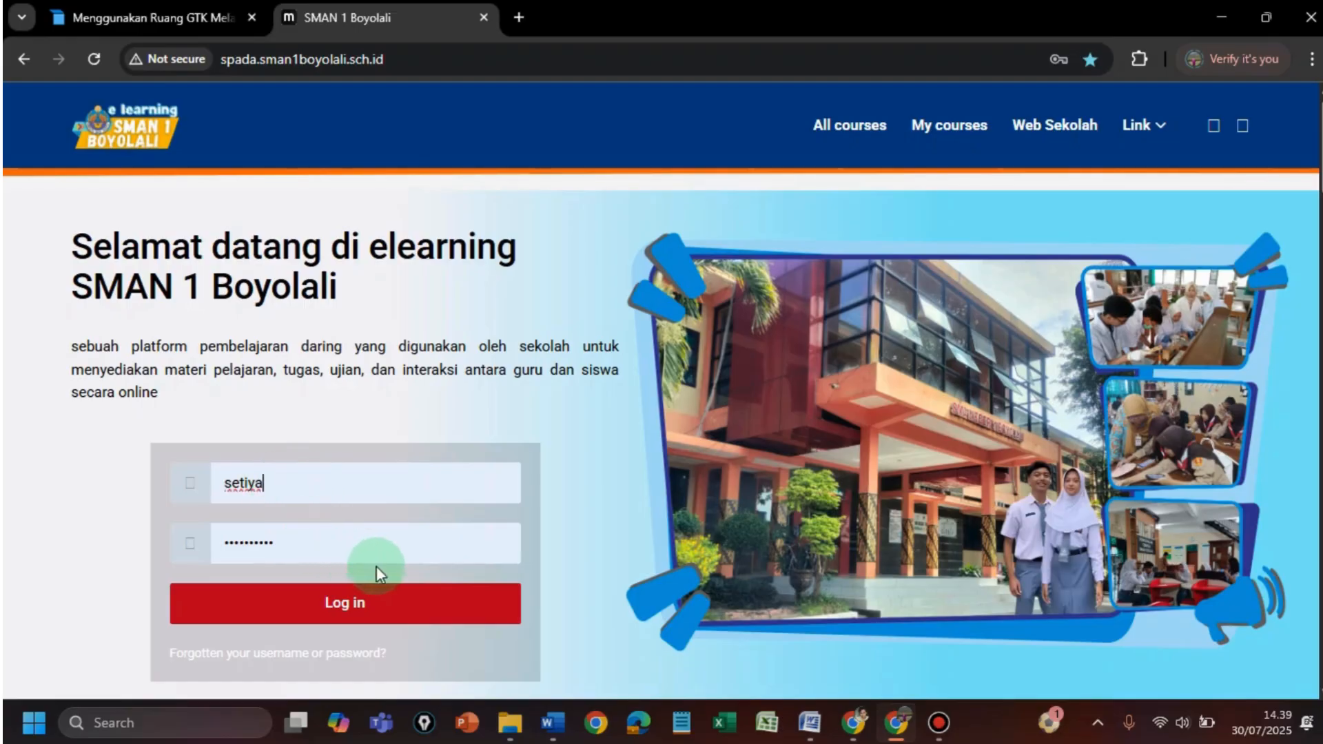
pyautogui.click(348, 606)
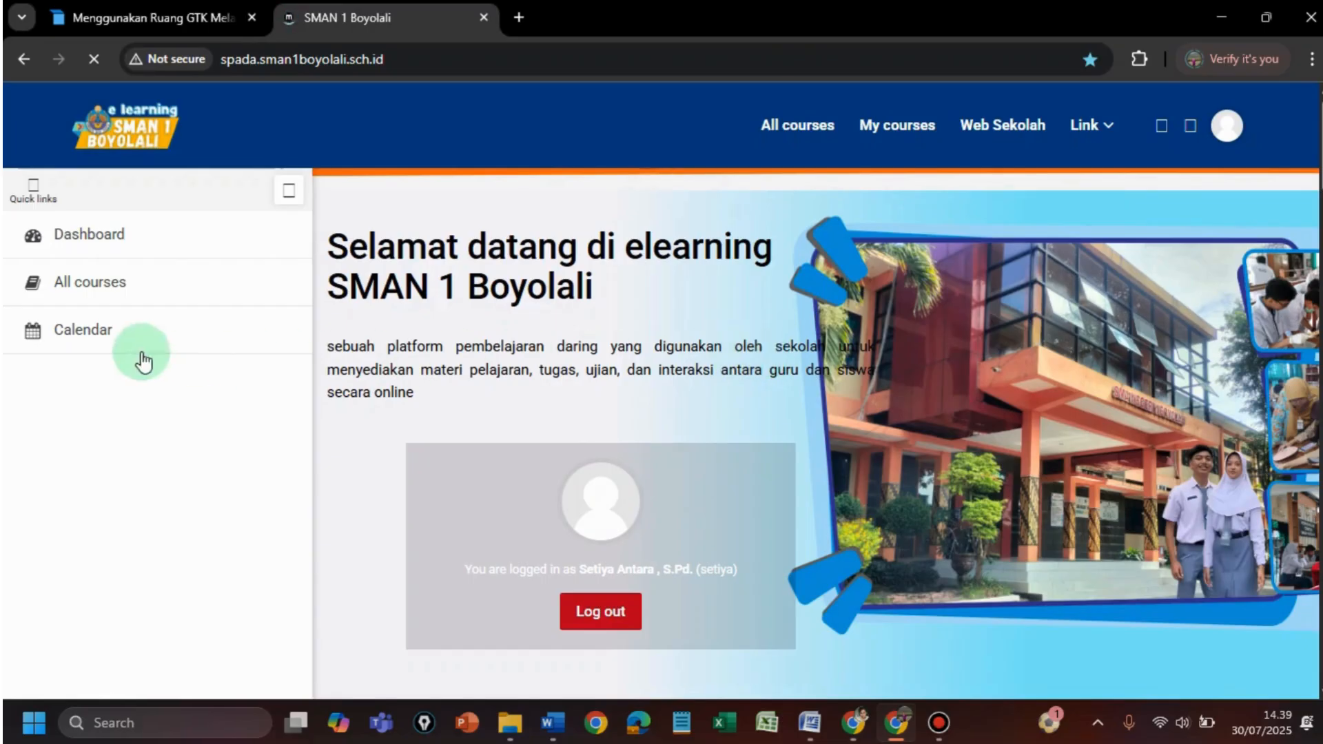
# - Go from All courses into the Pembelajaran dan Penilaian category
pyautogui.click(88, 282)
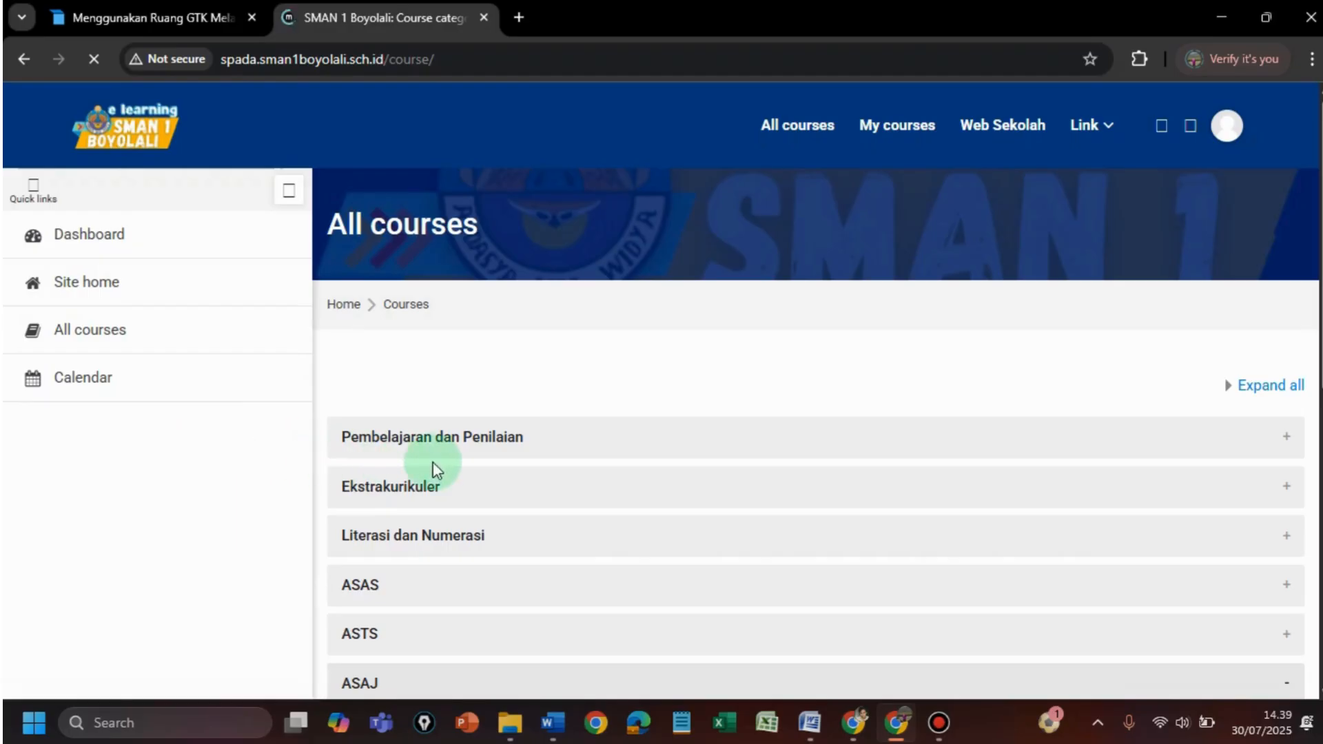
pyautogui.click(498, 447)
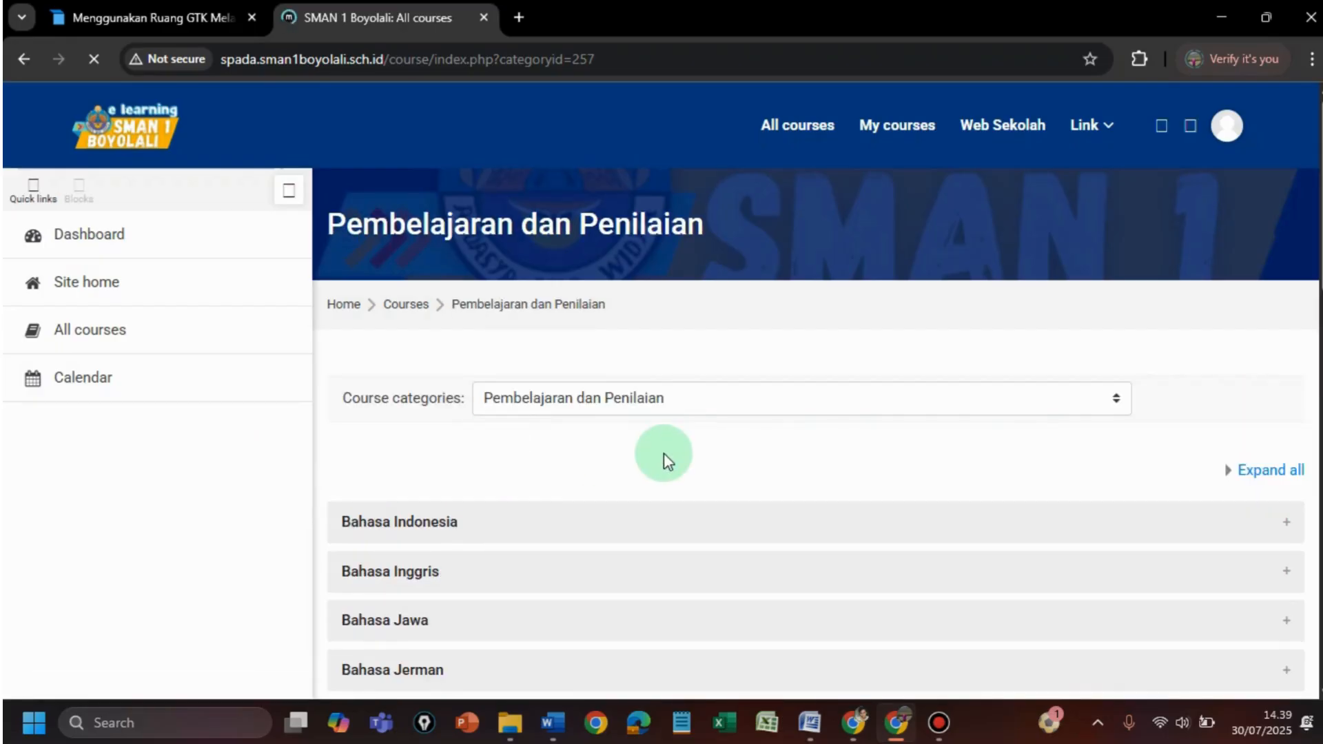
pyautogui.scroll(-3, 374, 341)
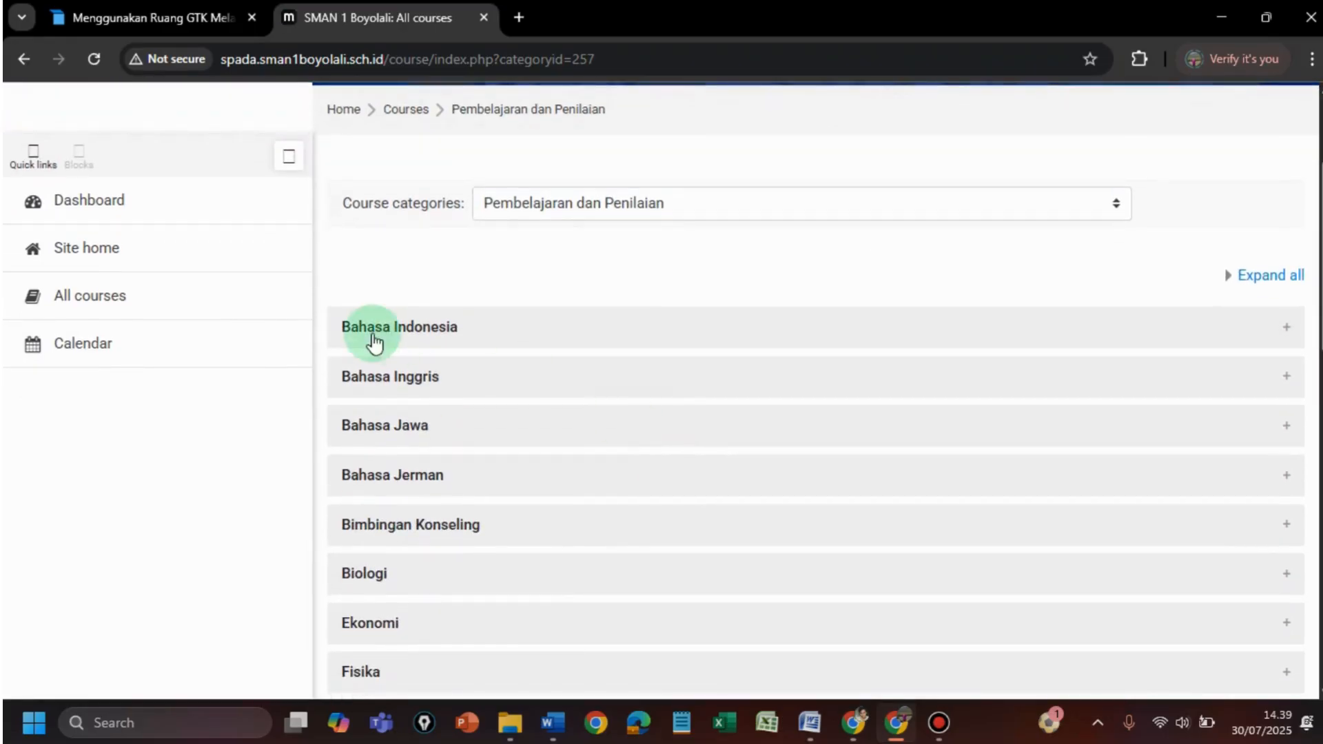
pyautogui.scroll(-5, 374, 341)
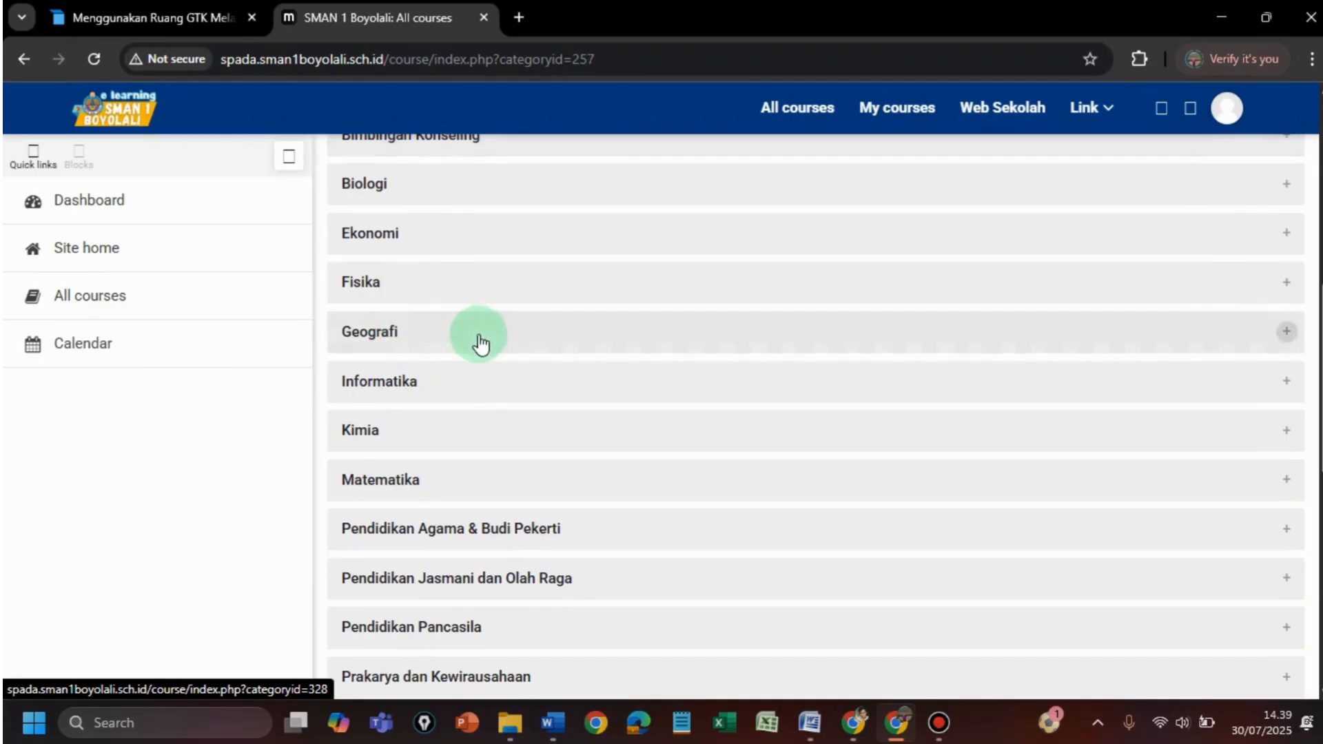
pyautogui.scroll(-3, 475, 372)
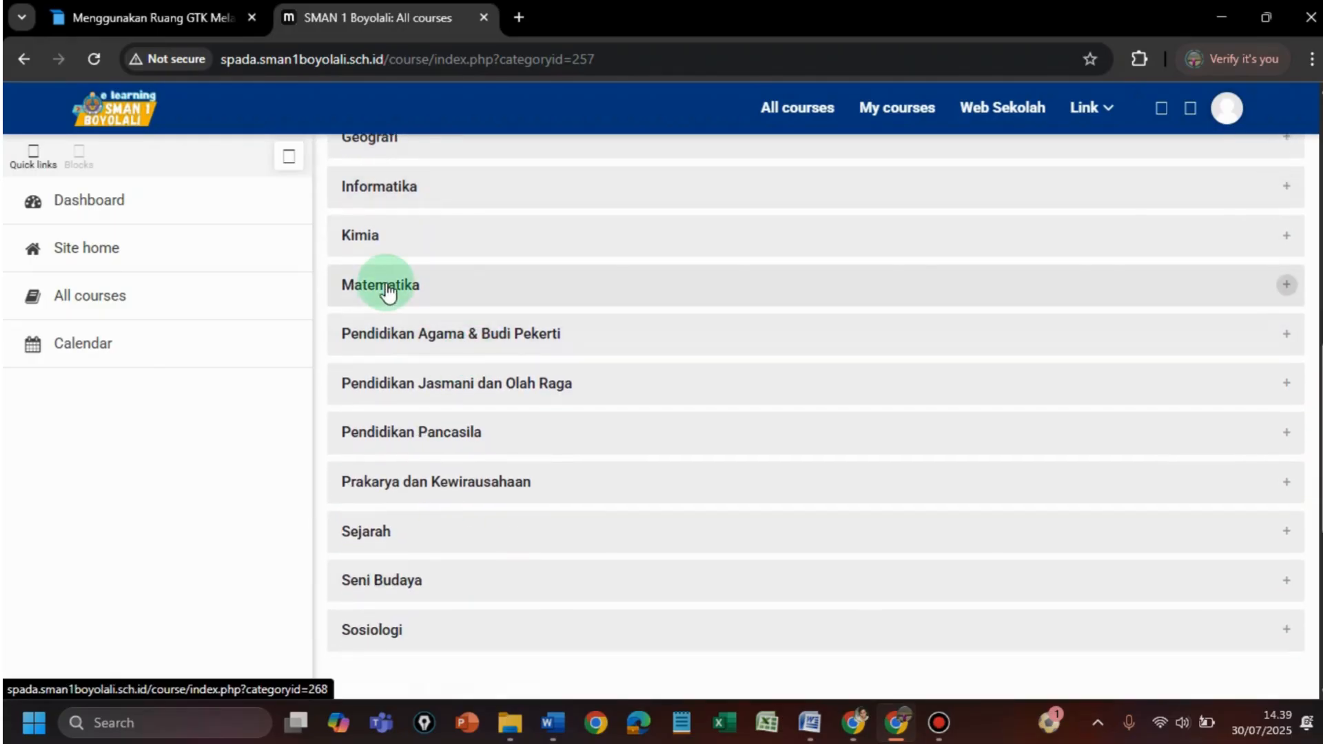
# - Open Matematika, then the teacher's own category showing Matematika Umum Kelas XII
pyautogui.click(386, 284)
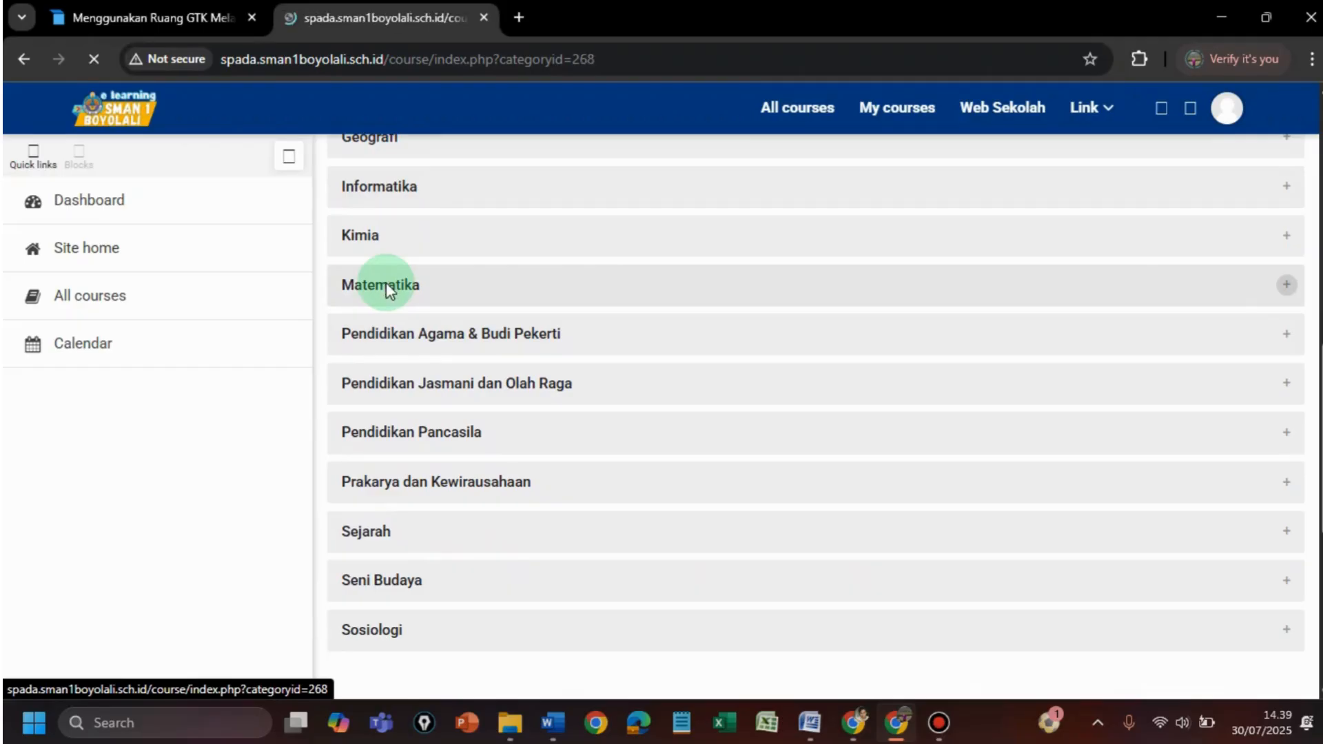
pyautogui.scroll(-3, 414, 310)
pyautogui.scroll(-2, 452, 349)
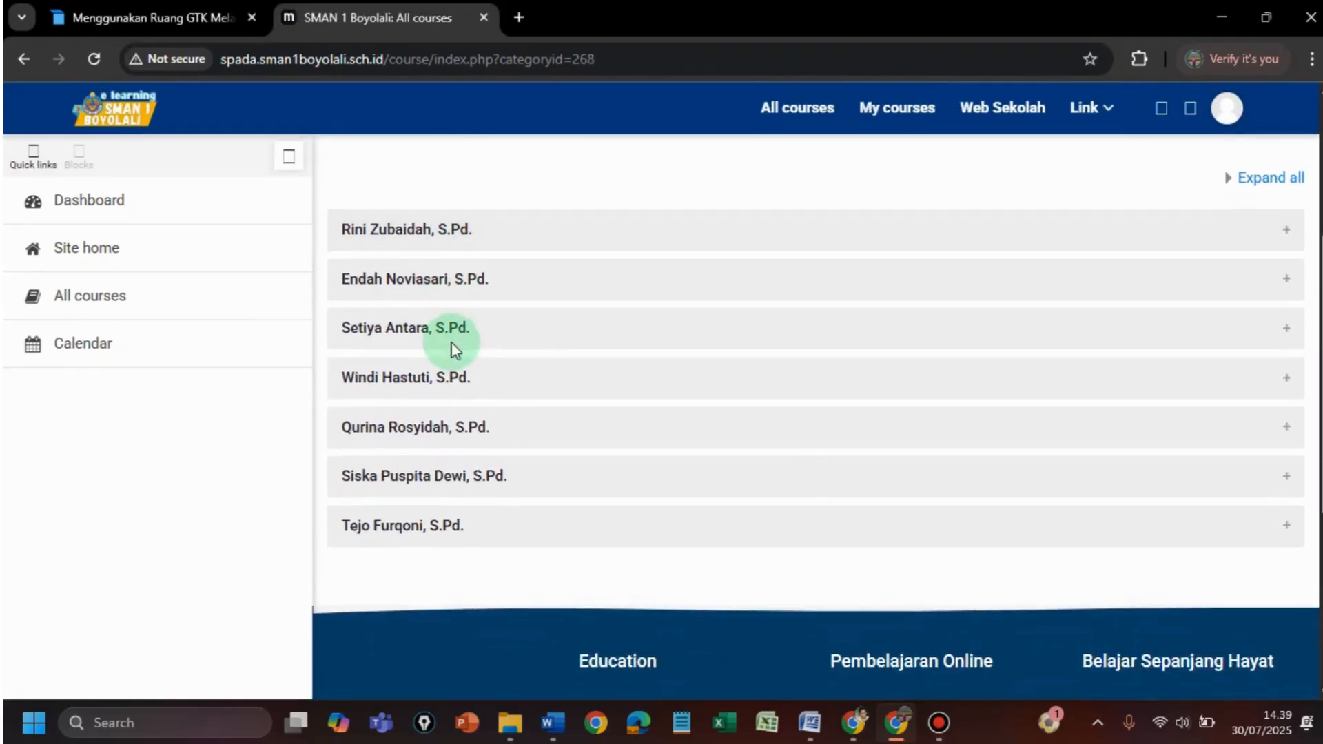
pyautogui.scroll(-2, 543, 369)
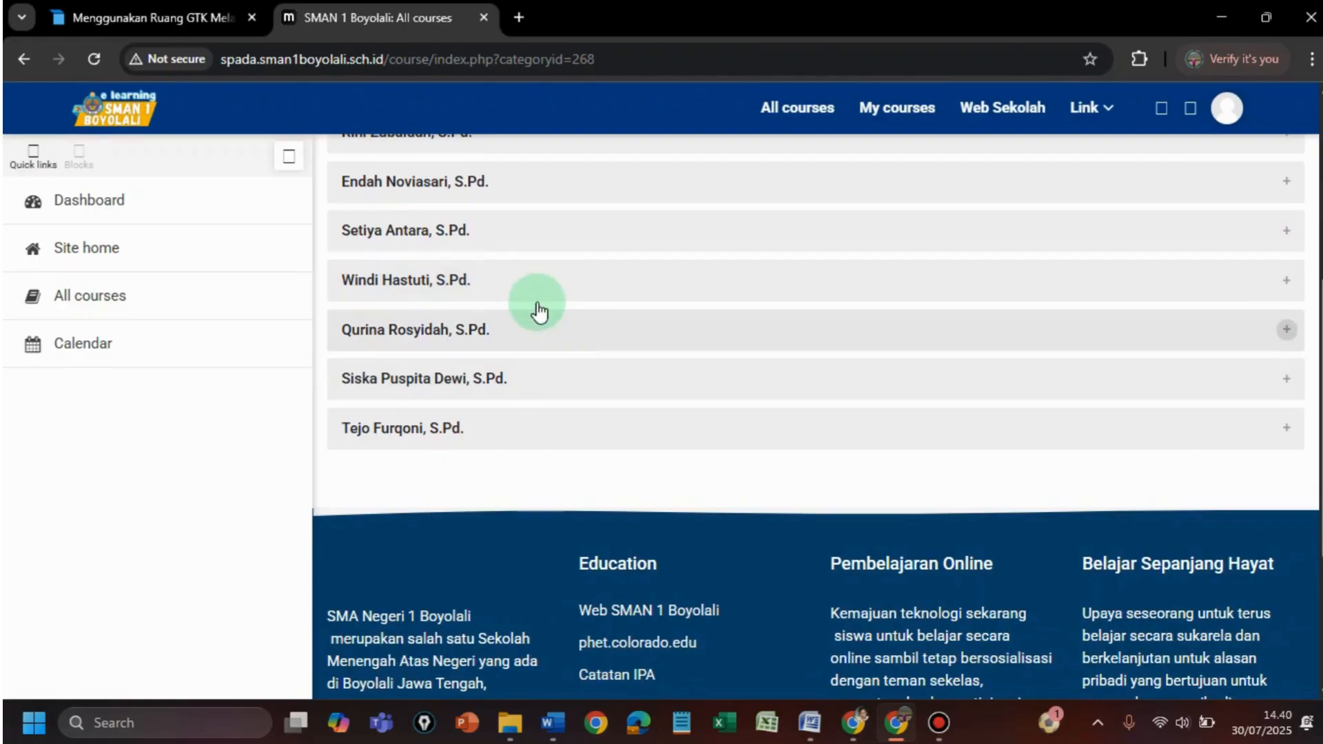
pyautogui.click(395, 231)
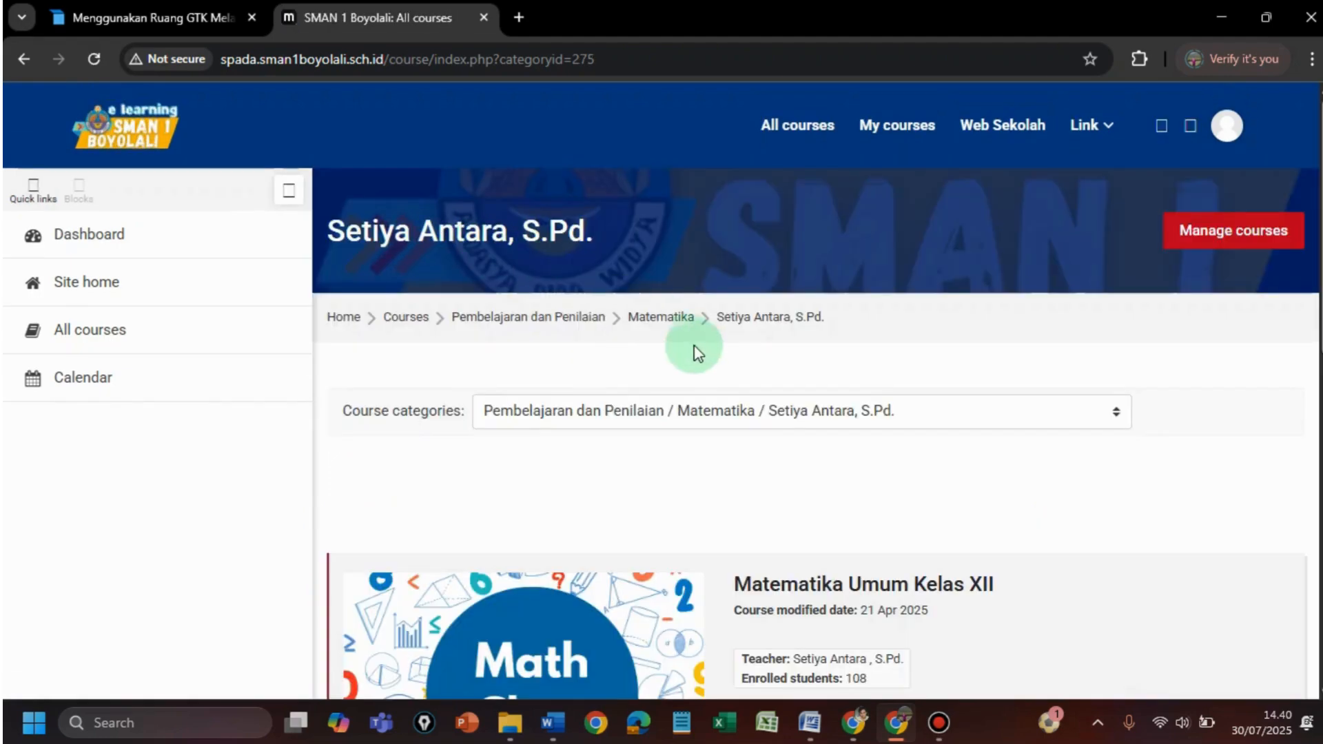
pyautogui.scroll(-4, 728, 372)
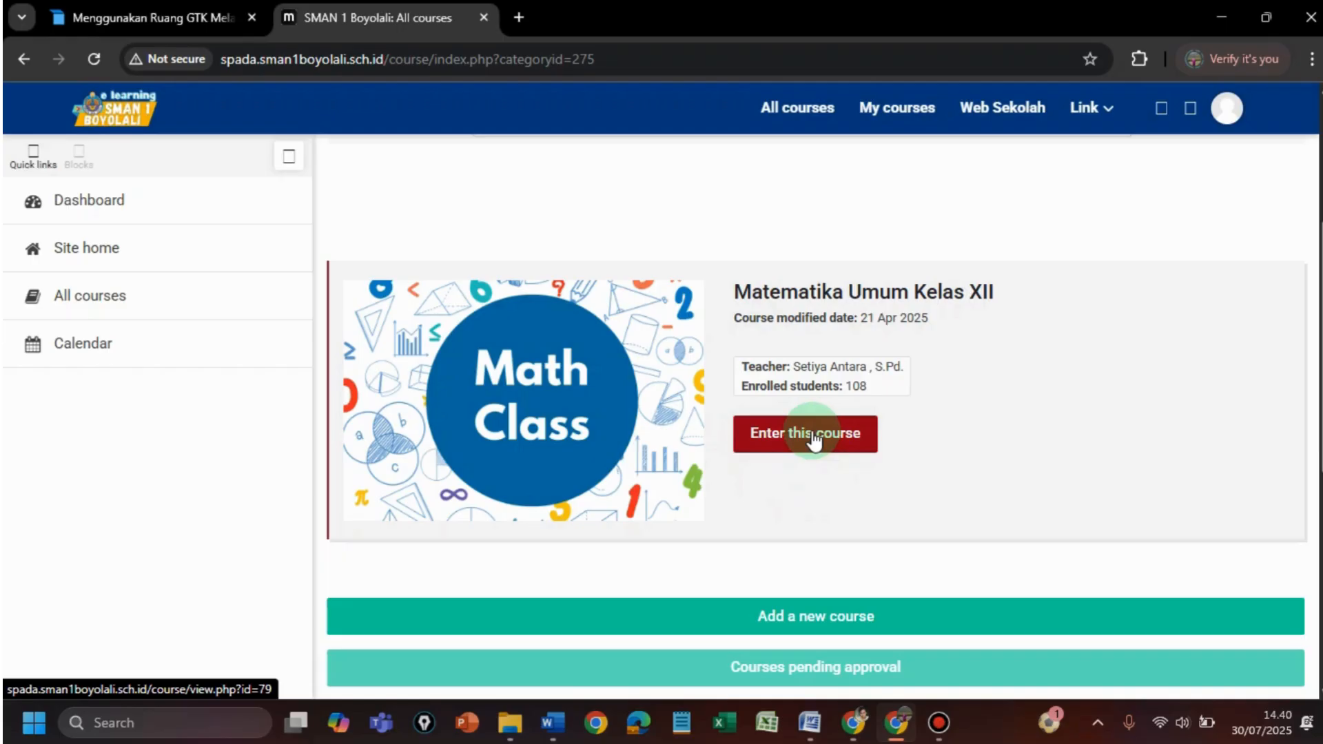
# - Enter the Matematika Umum Kelas XII course from its course card
pyautogui.click(813, 438)
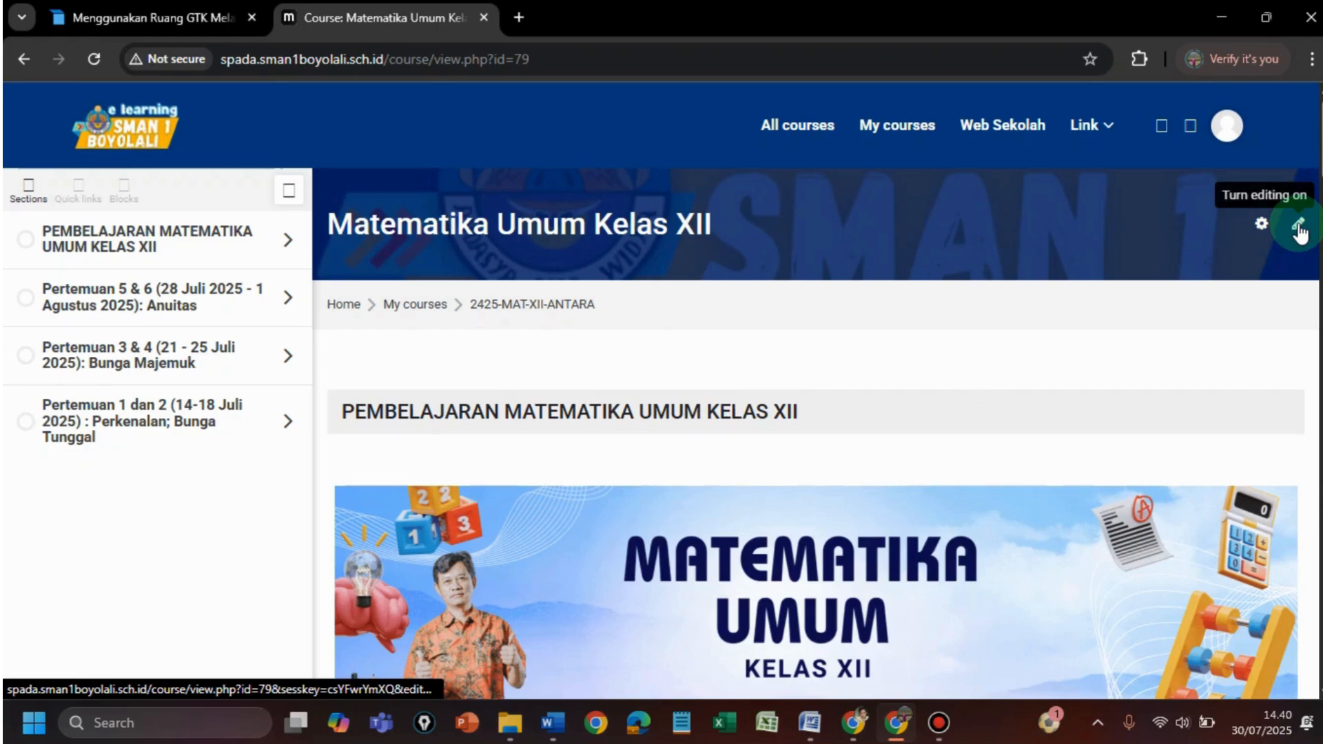
# - Turn editing on, scroll to the empty Topic 4, and check tugas moodle.docx in Word
pyautogui.click(1298, 226)
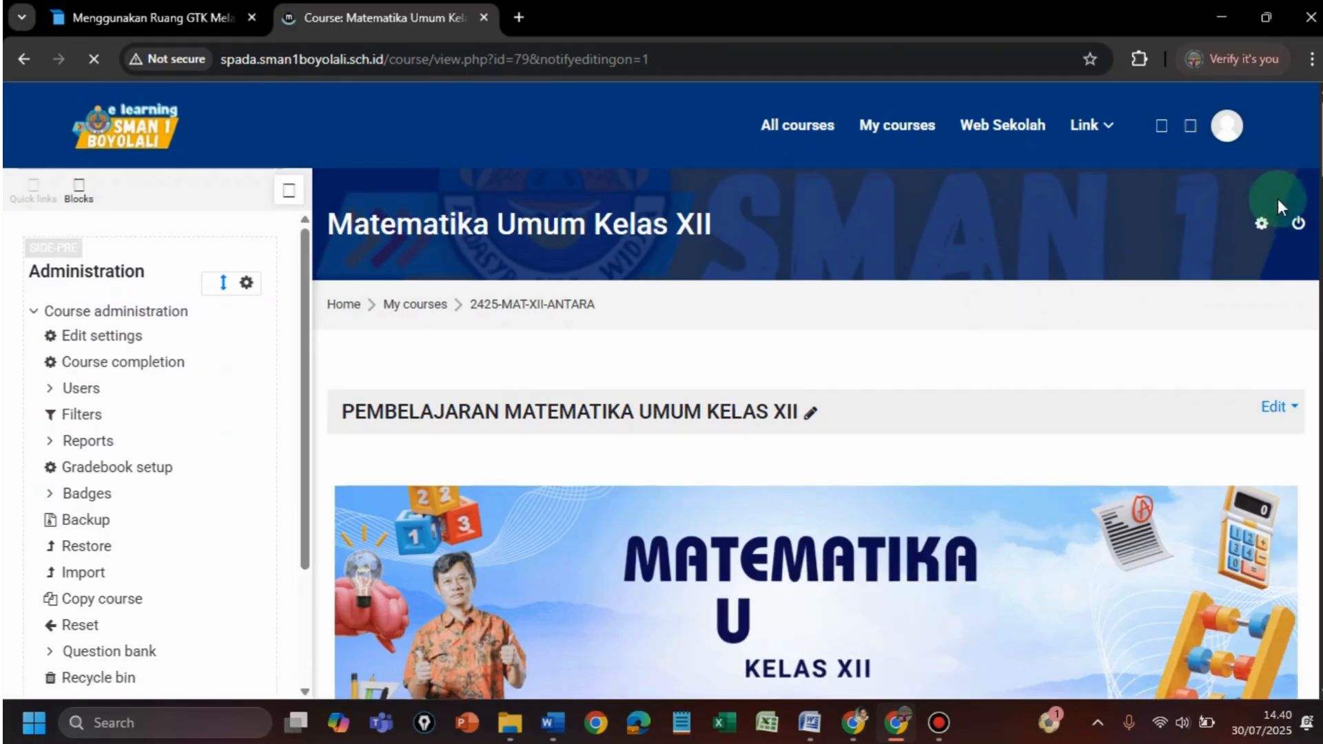
pyautogui.moveTo(1317, 131); pyautogui.dragTo(1312, 234)
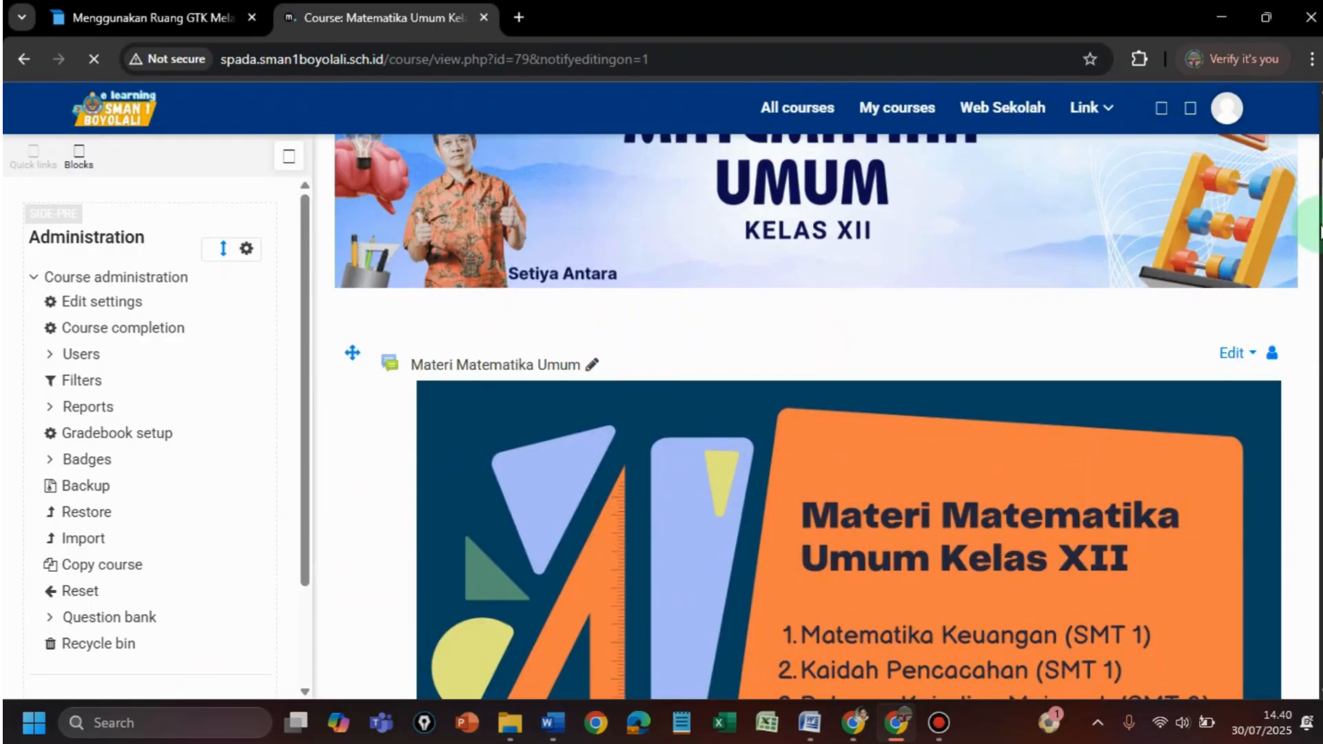
pyautogui.scroll(-3, 1314, 230)
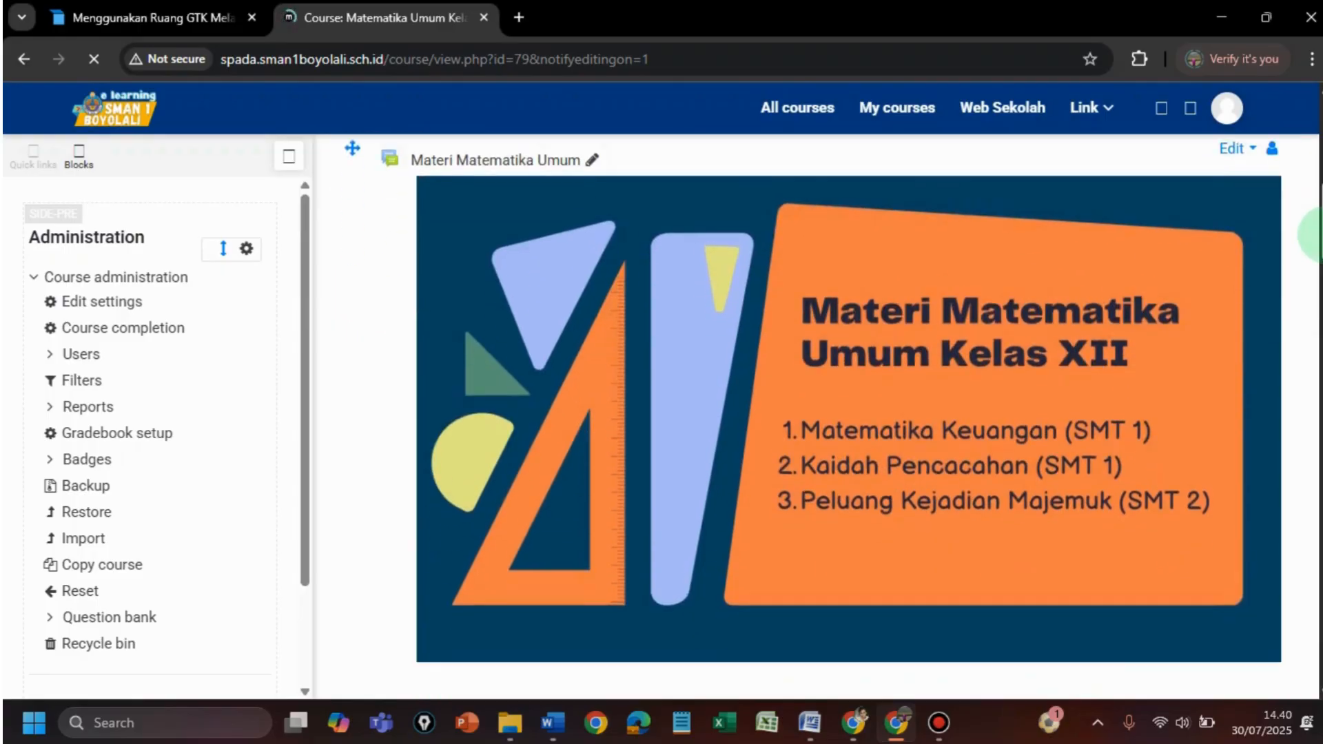
pyautogui.scroll(-15, 1313, 297)
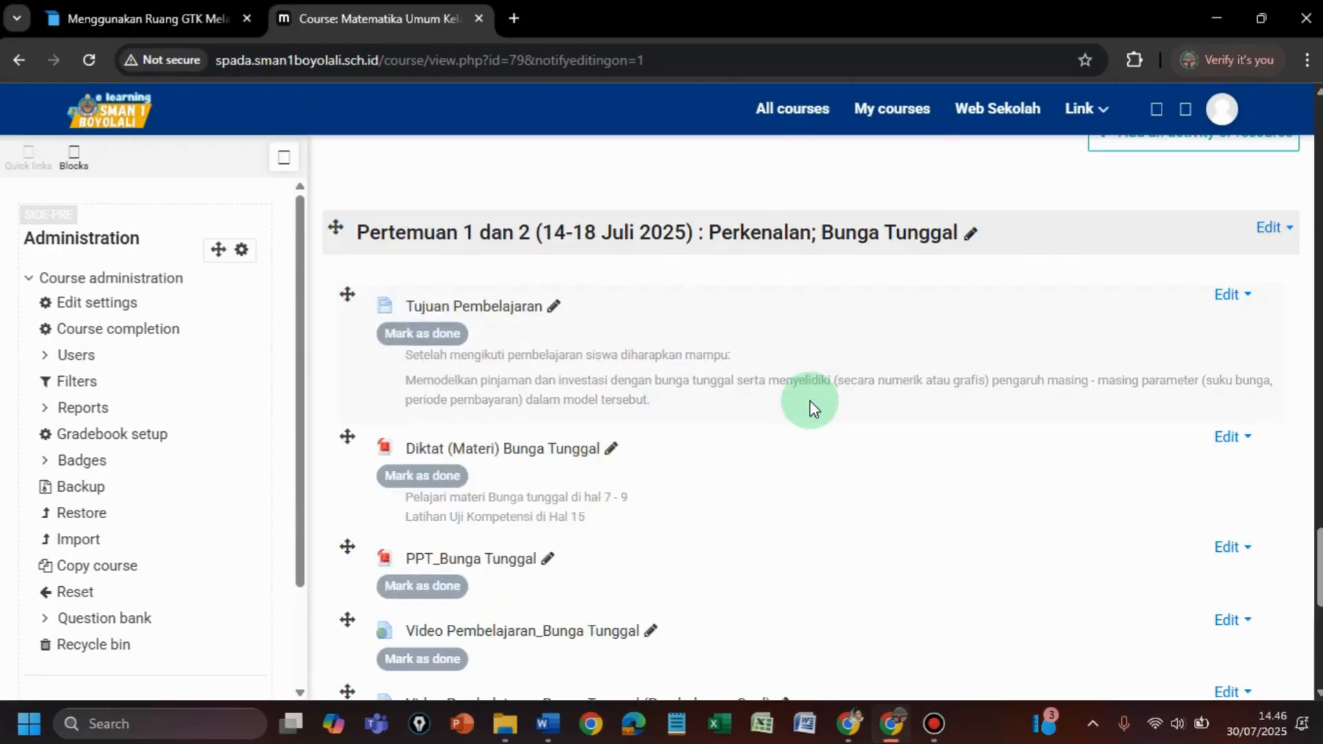
pyautogui.scroll(1, 808, 400)
pyautogui.scroll(-1, 809, 400)
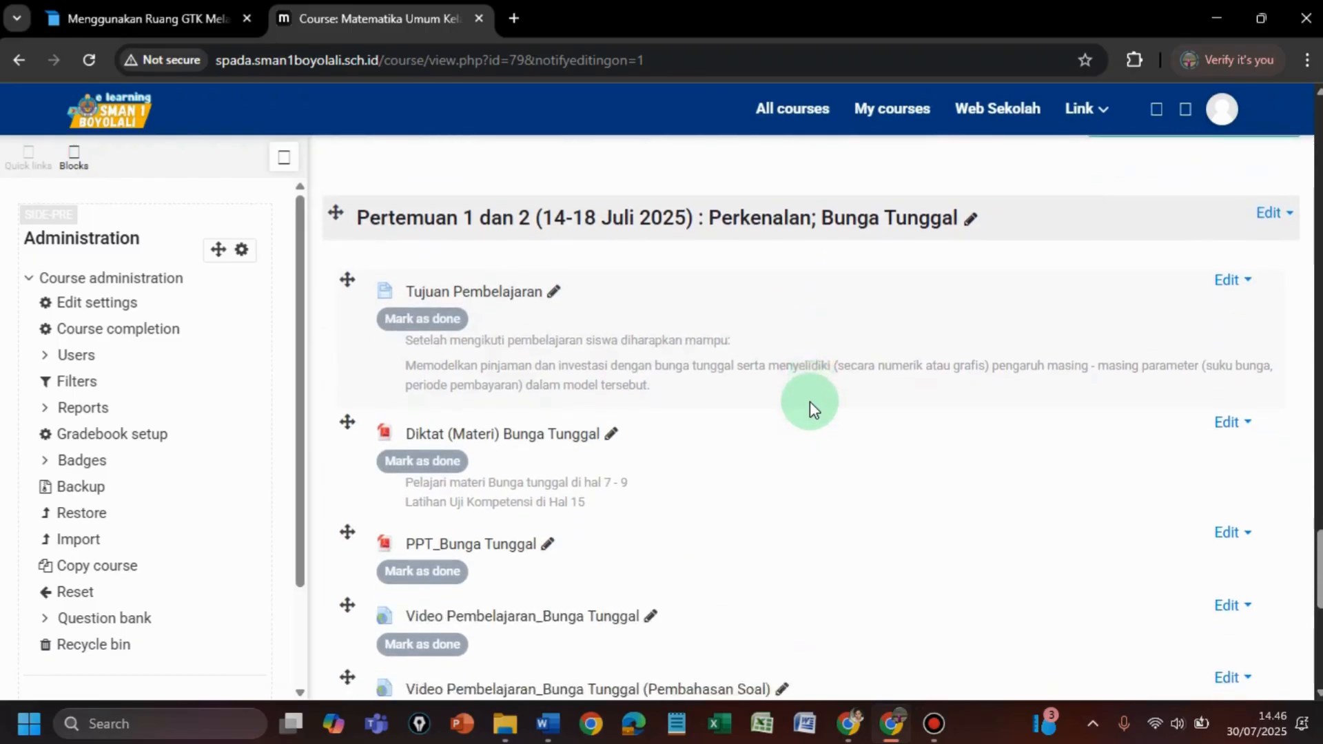
pyautogui.scroll(-6, 809, 401)
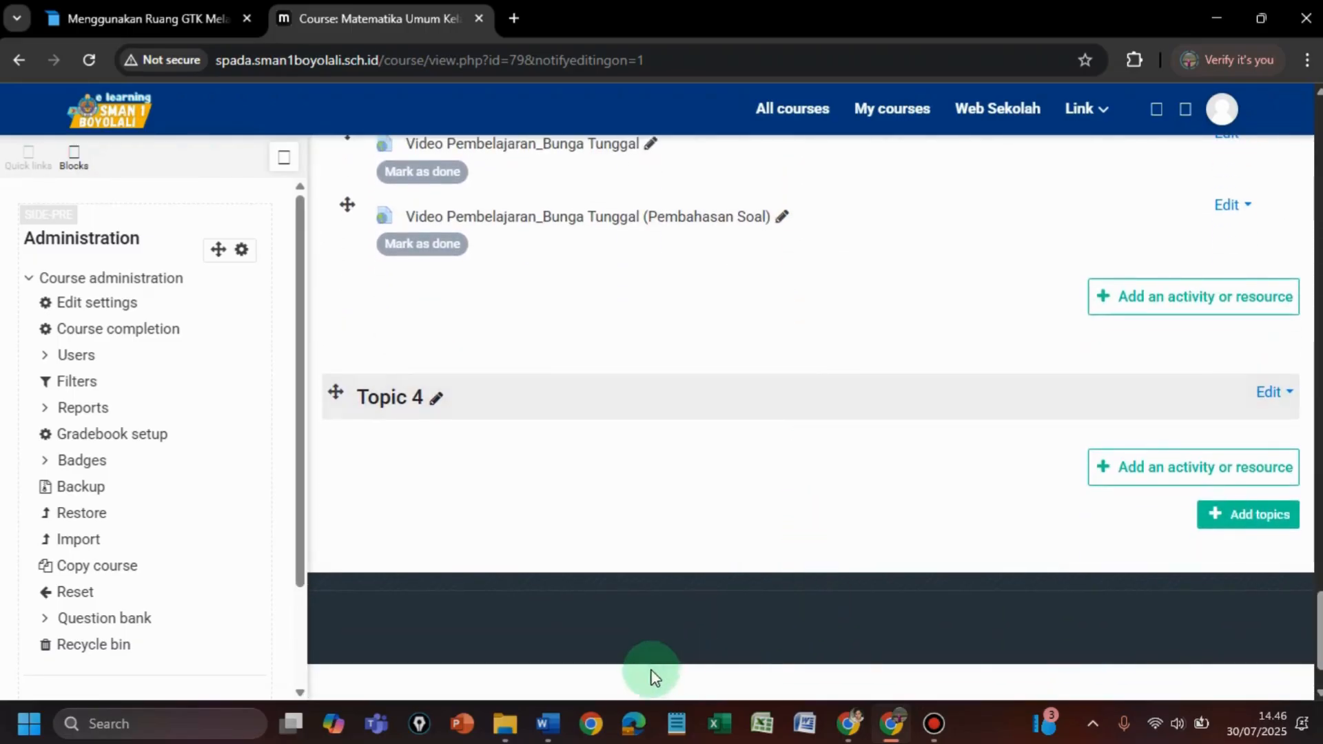
pyautogui.click(547, 722)
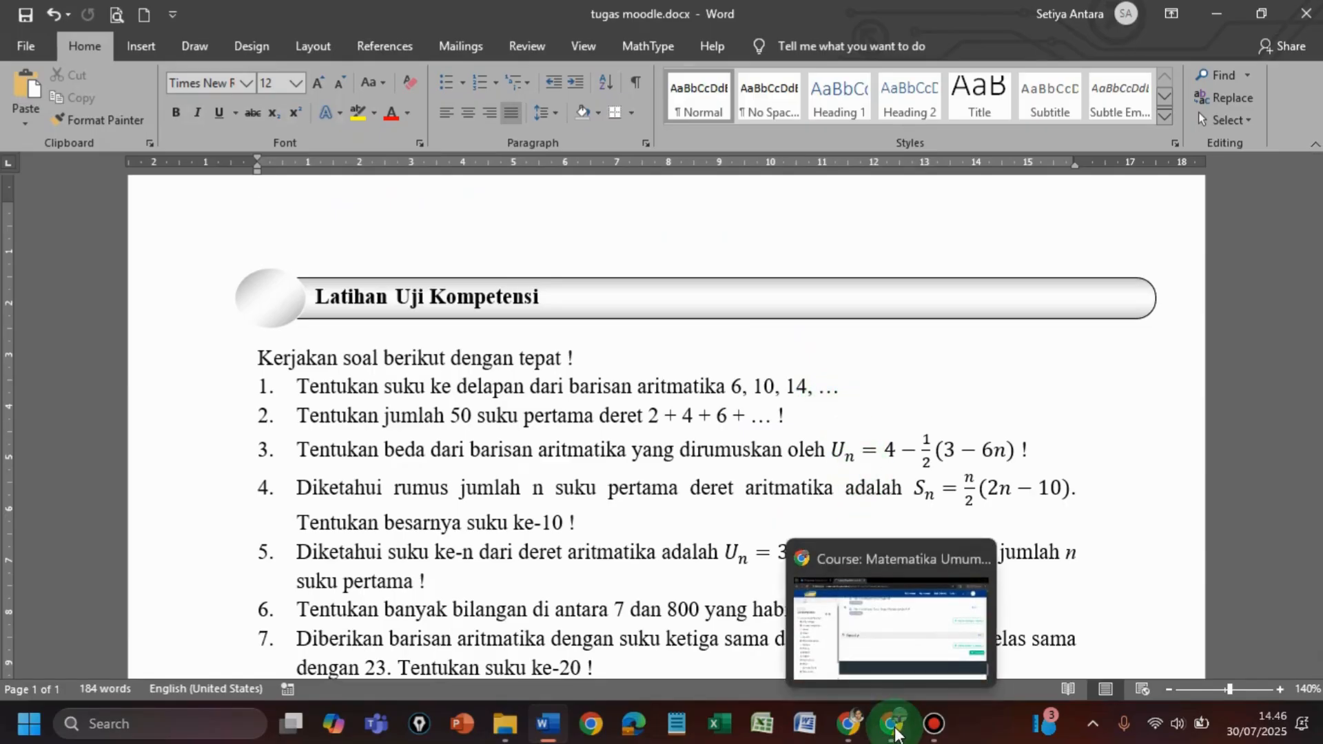
pyautogui.click(893, 725)
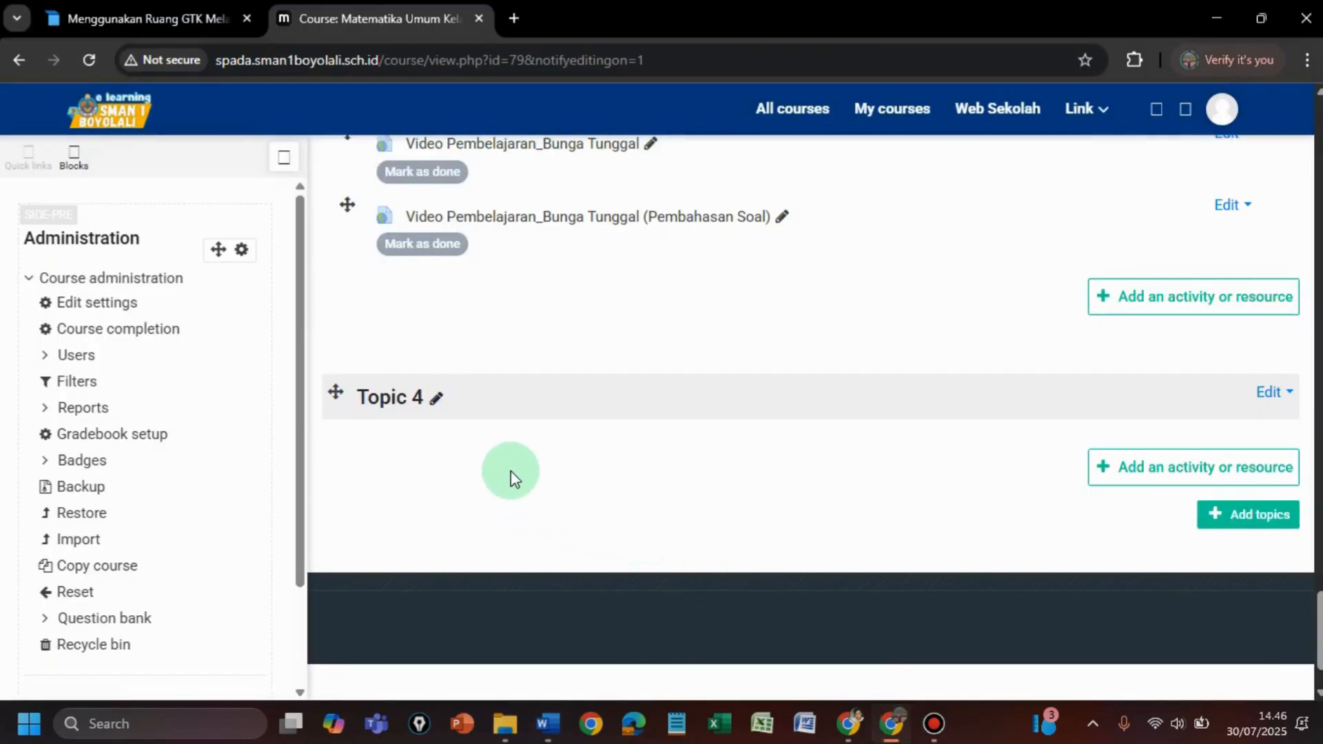
# - Rename Topic 4 to 'Pertemuan 7 dan 8 (4 - 8 Agustus 2025)'
pyautogui.click(436, 401)
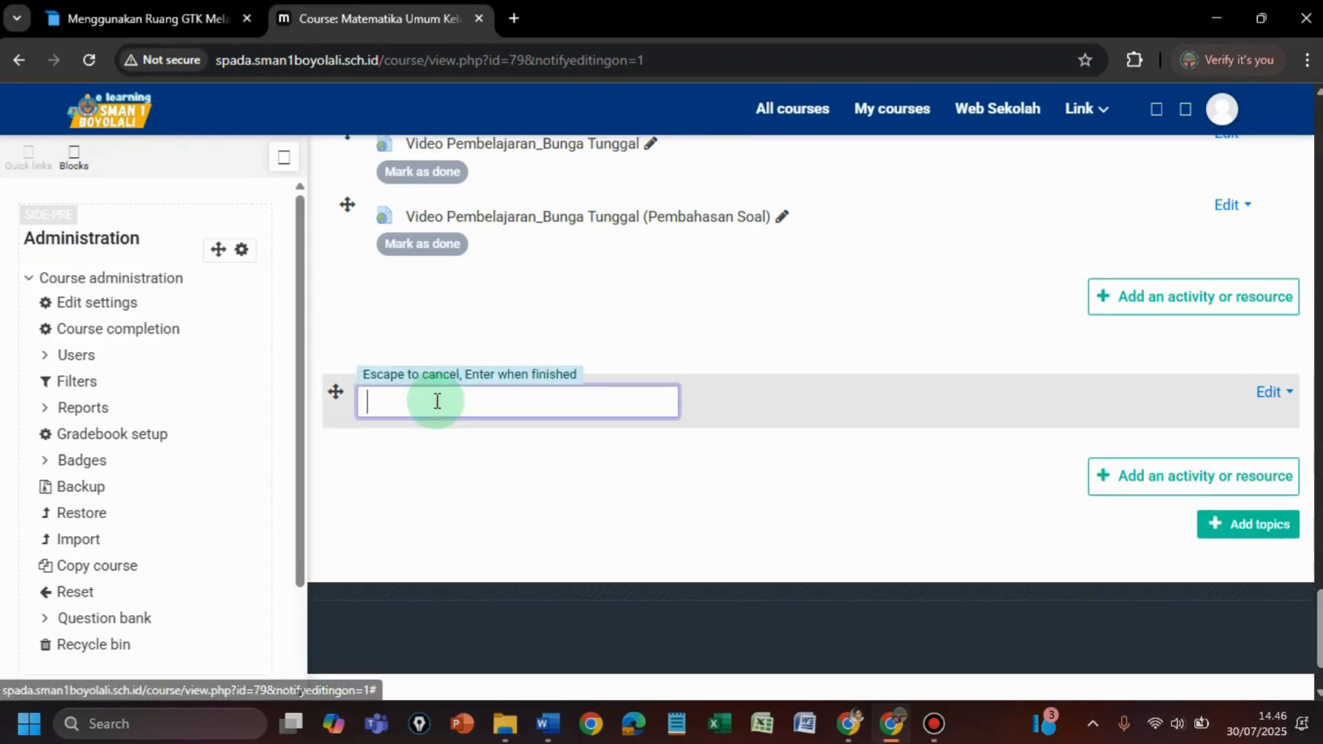
pyautogui.write('P')
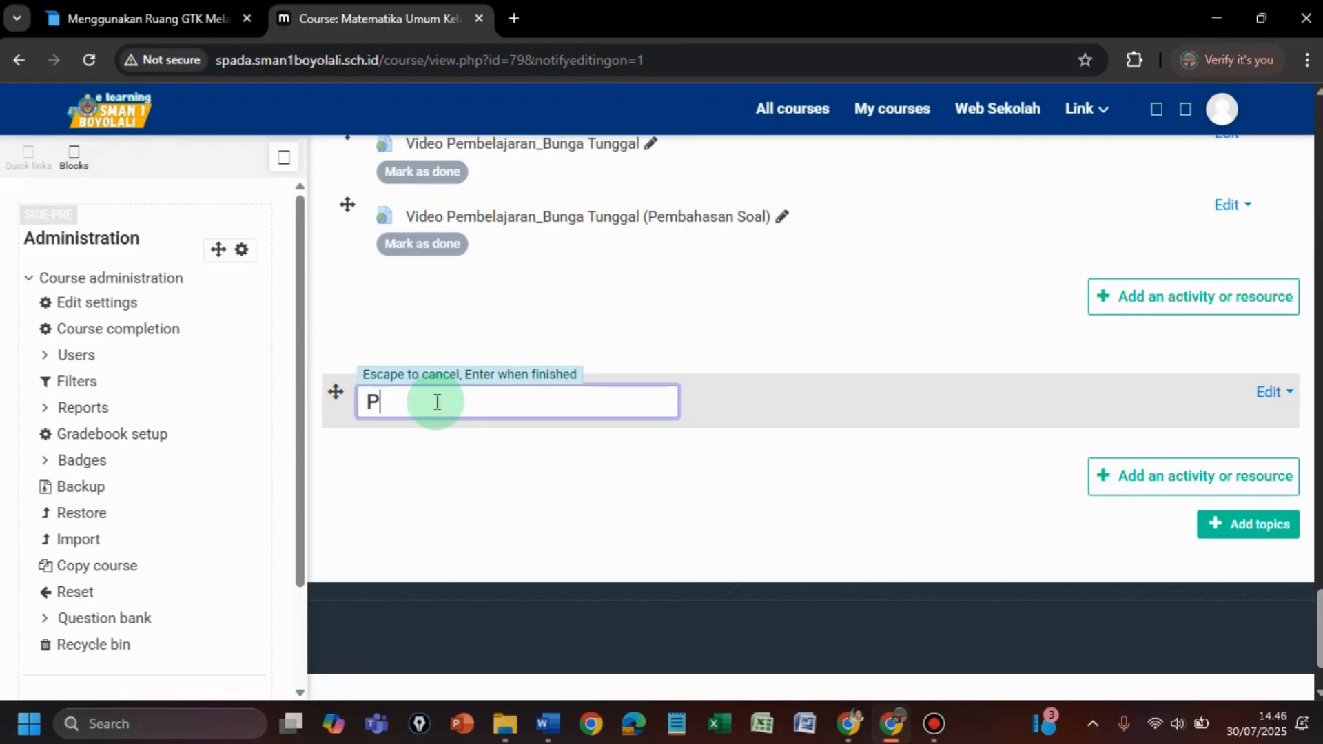
pyautogui.write('ertemuan k')
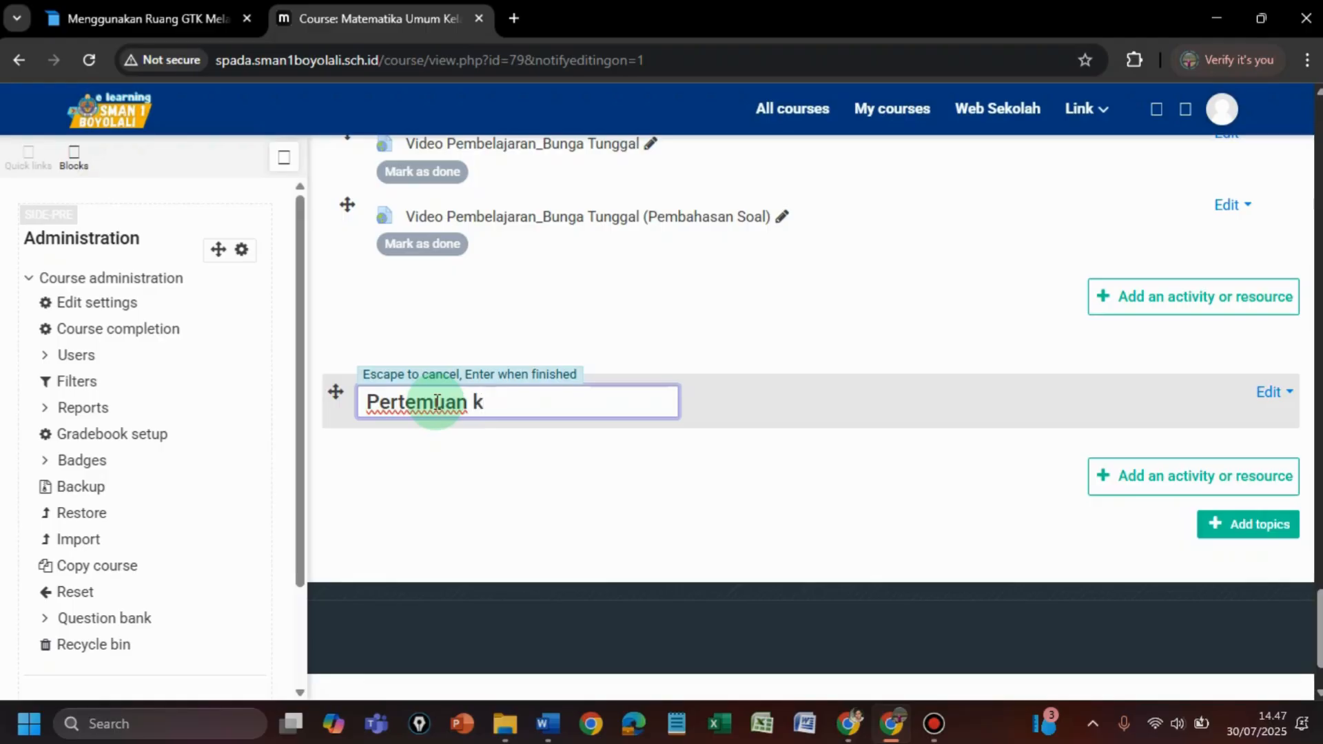
pyautogui.press('BackSpace')
pyautogui.write('7 dan *')
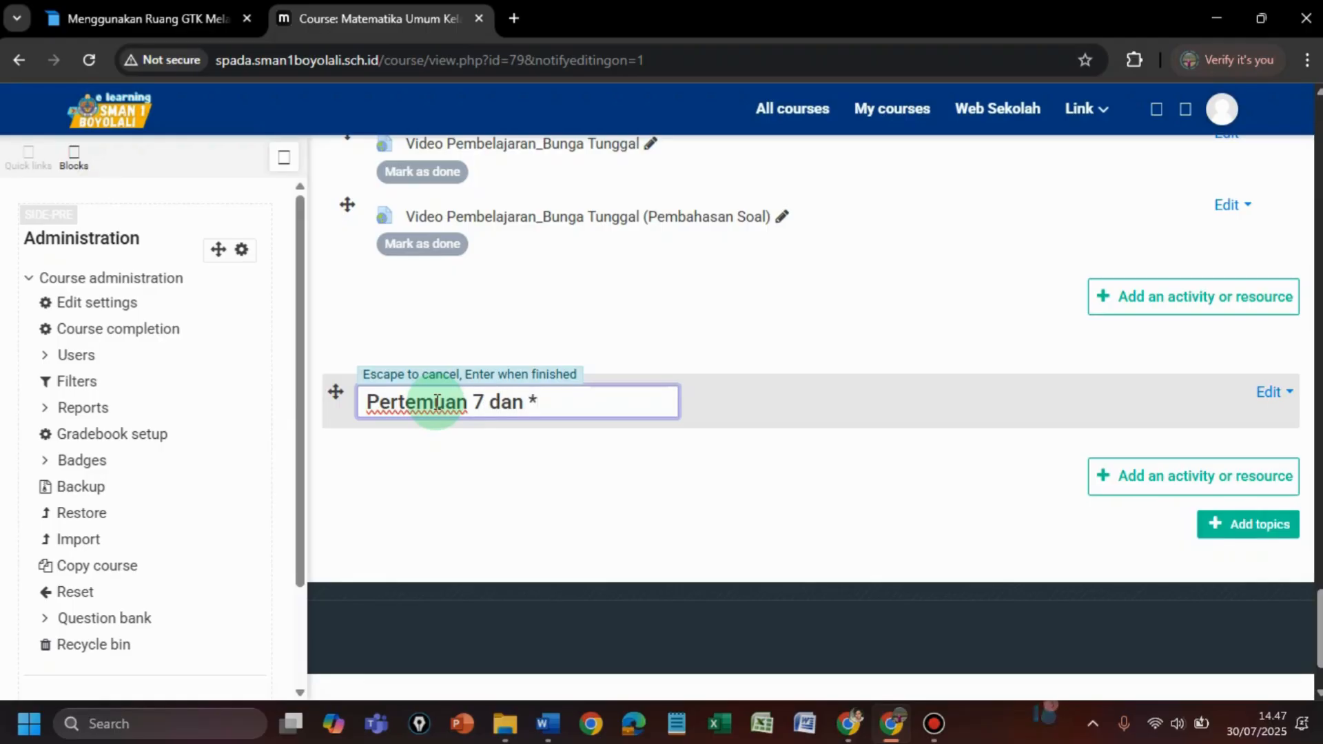
pyautogui.press('BackSpace')
pyautogui.write('8 (')
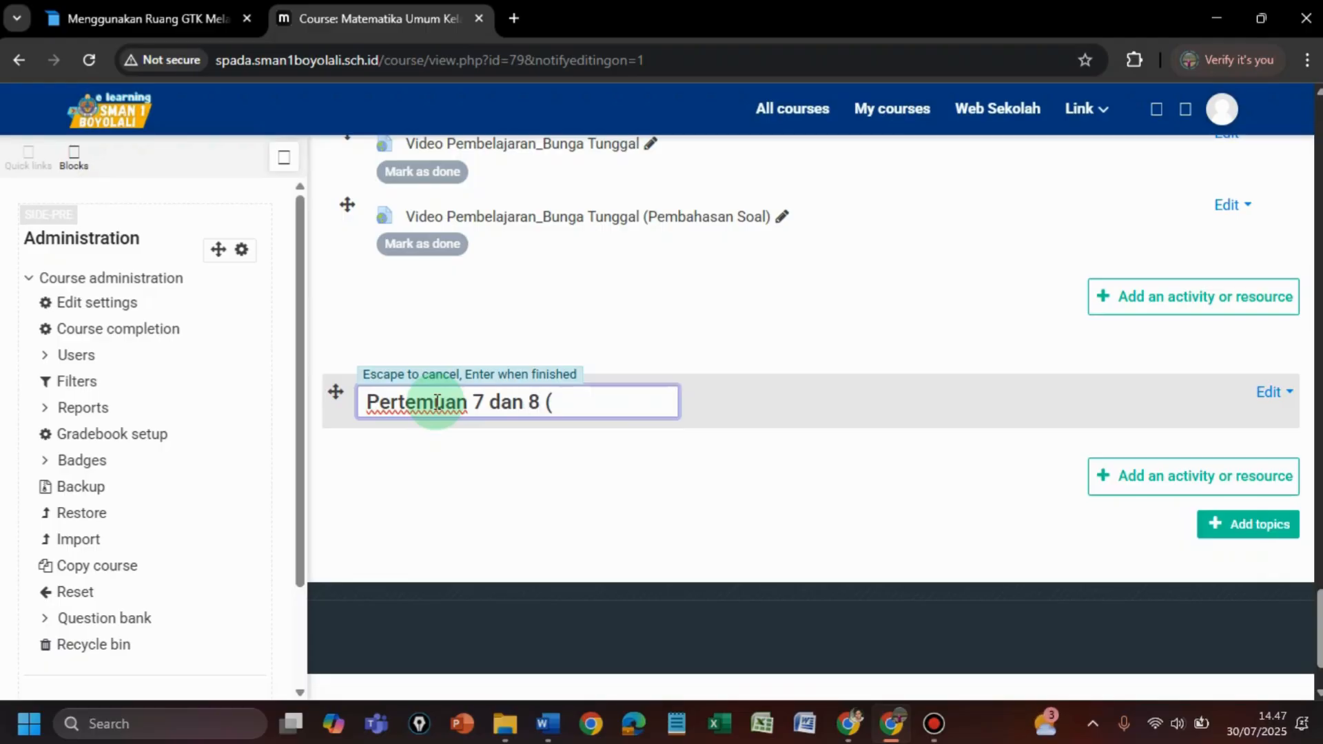
pyautogui.write('4 - 8 Agustu')
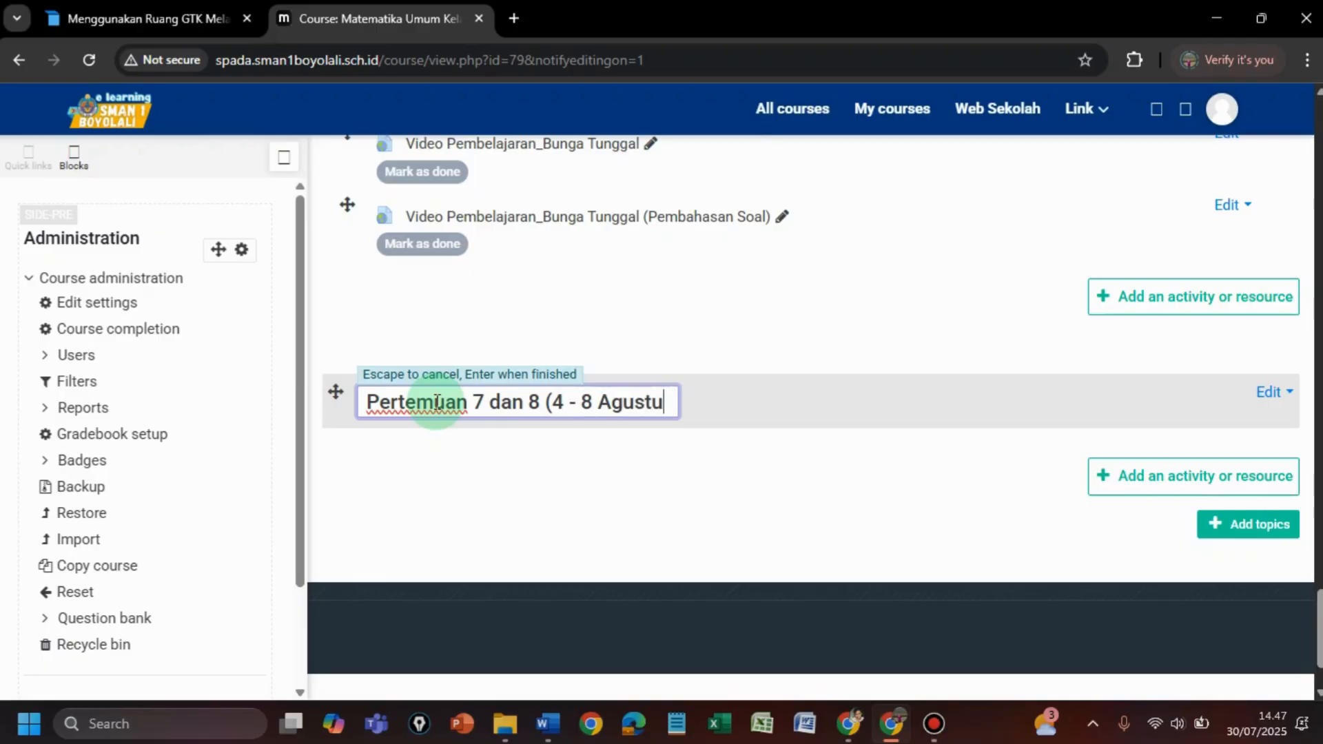
pyautogui.write('s 2025')
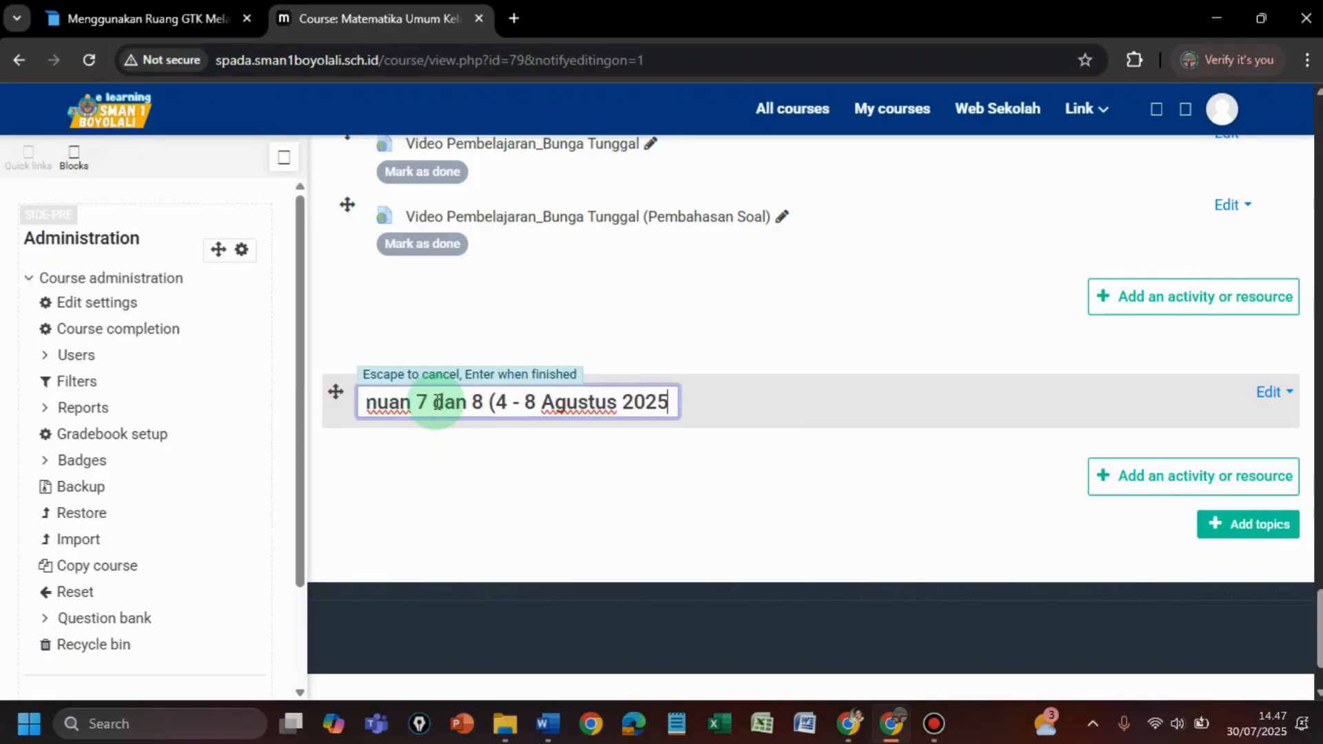
pyautogui.write(')')
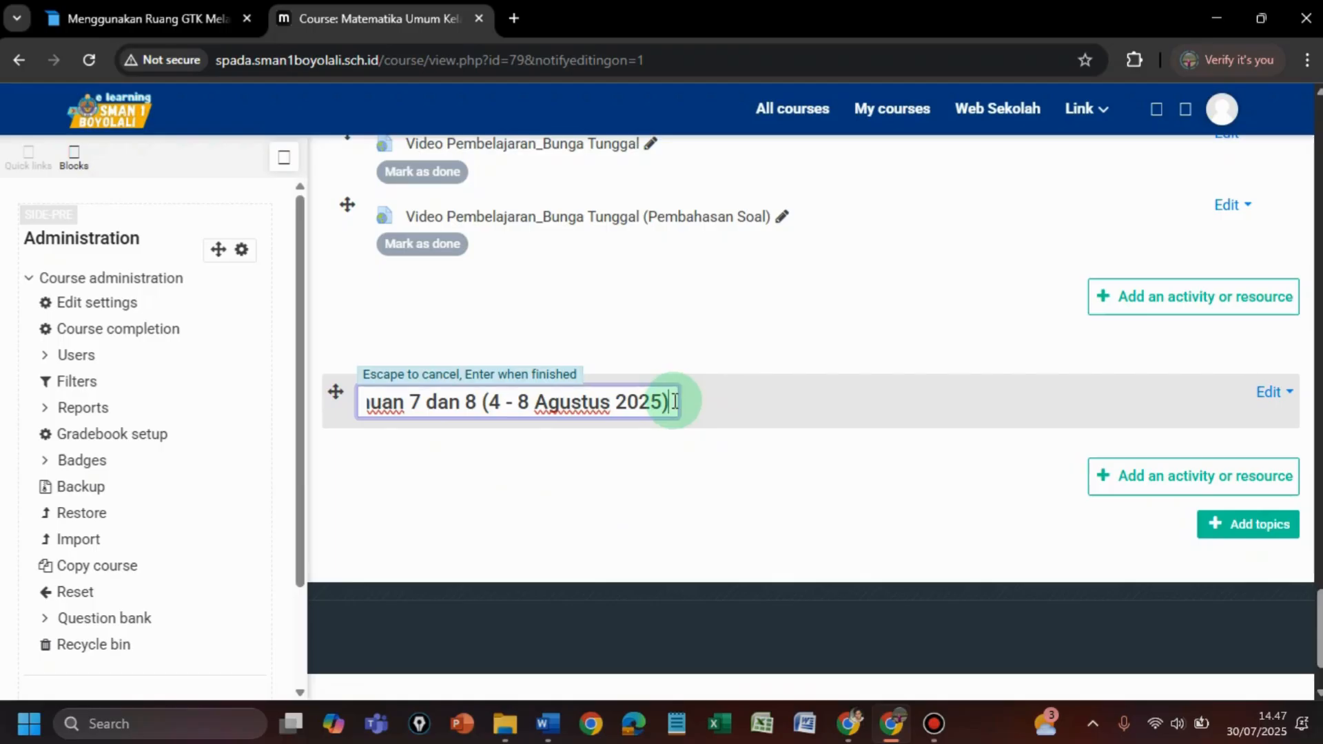
pyautogui.press('Return')
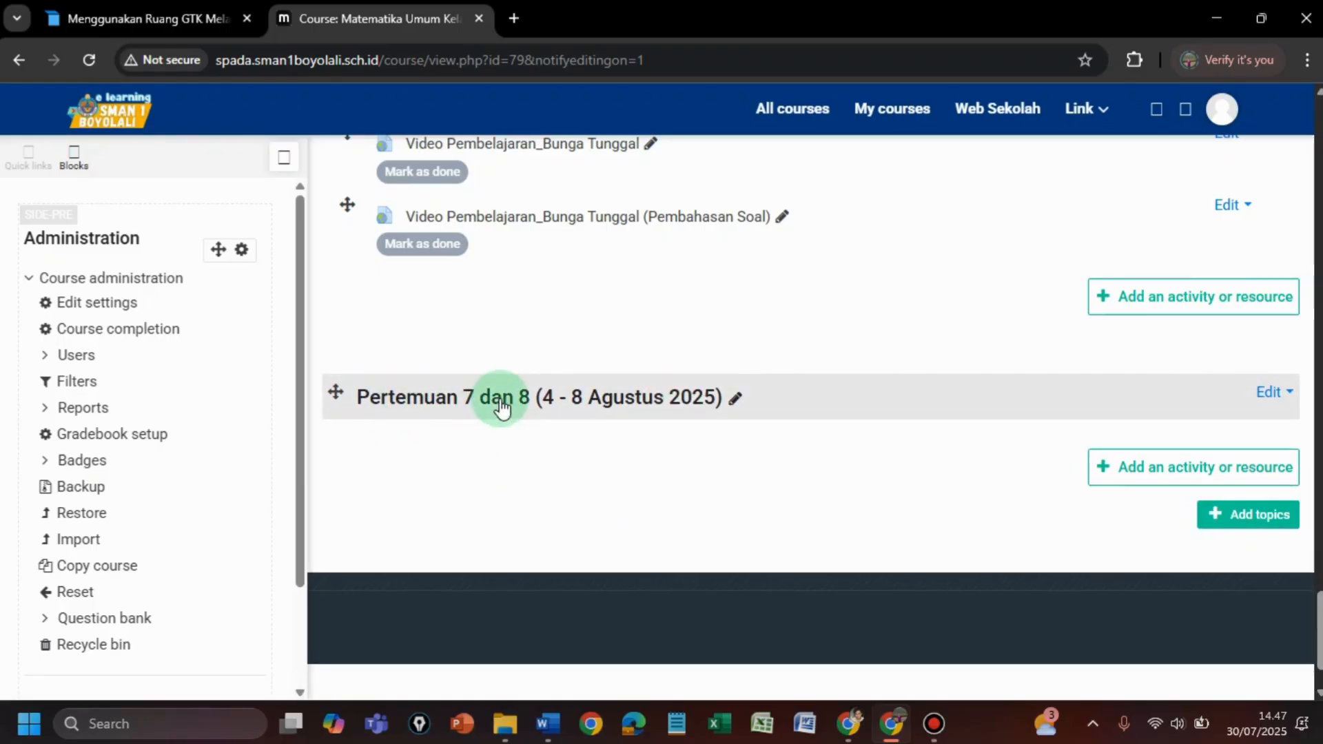
# - Add an Assignment activity to the topic titled 'Tugas Barisan dan Deret Aritmatika'
pyautogui.click(1140, 475)
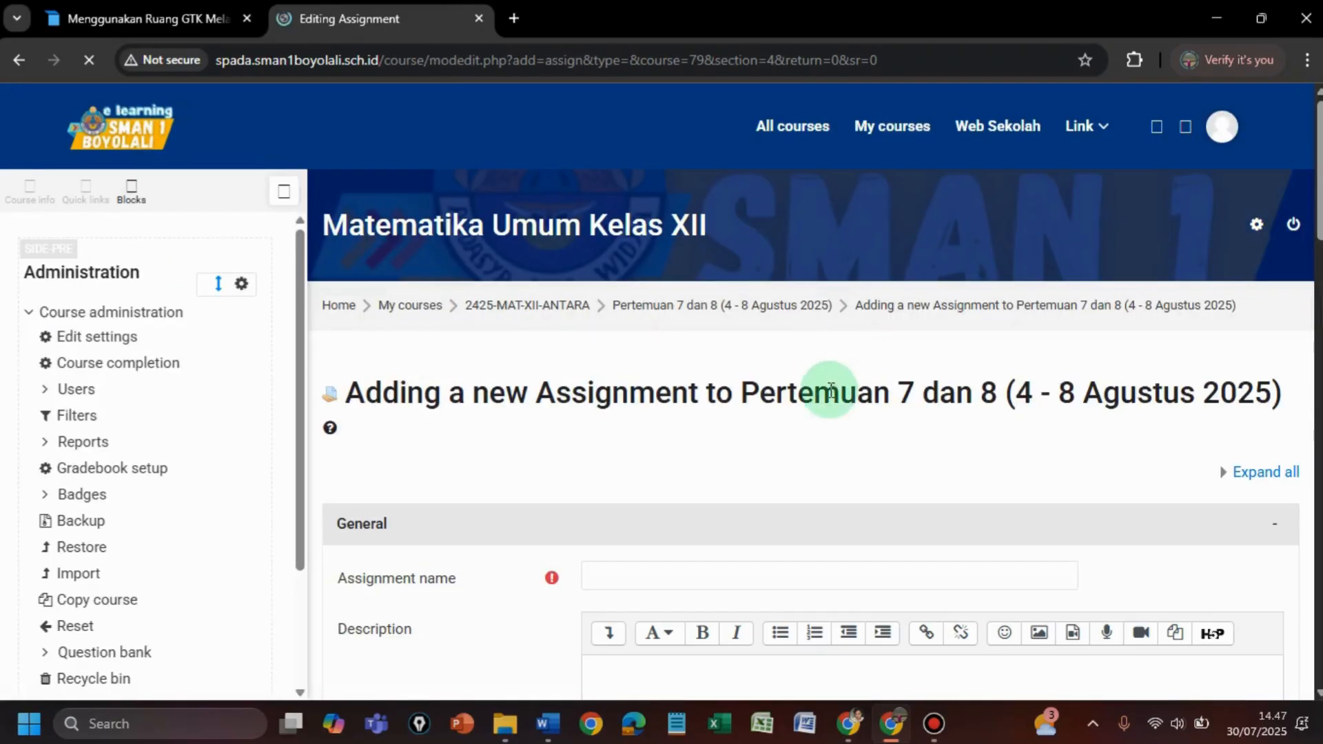
pyautogui.scroll(-5, 1299, 230)
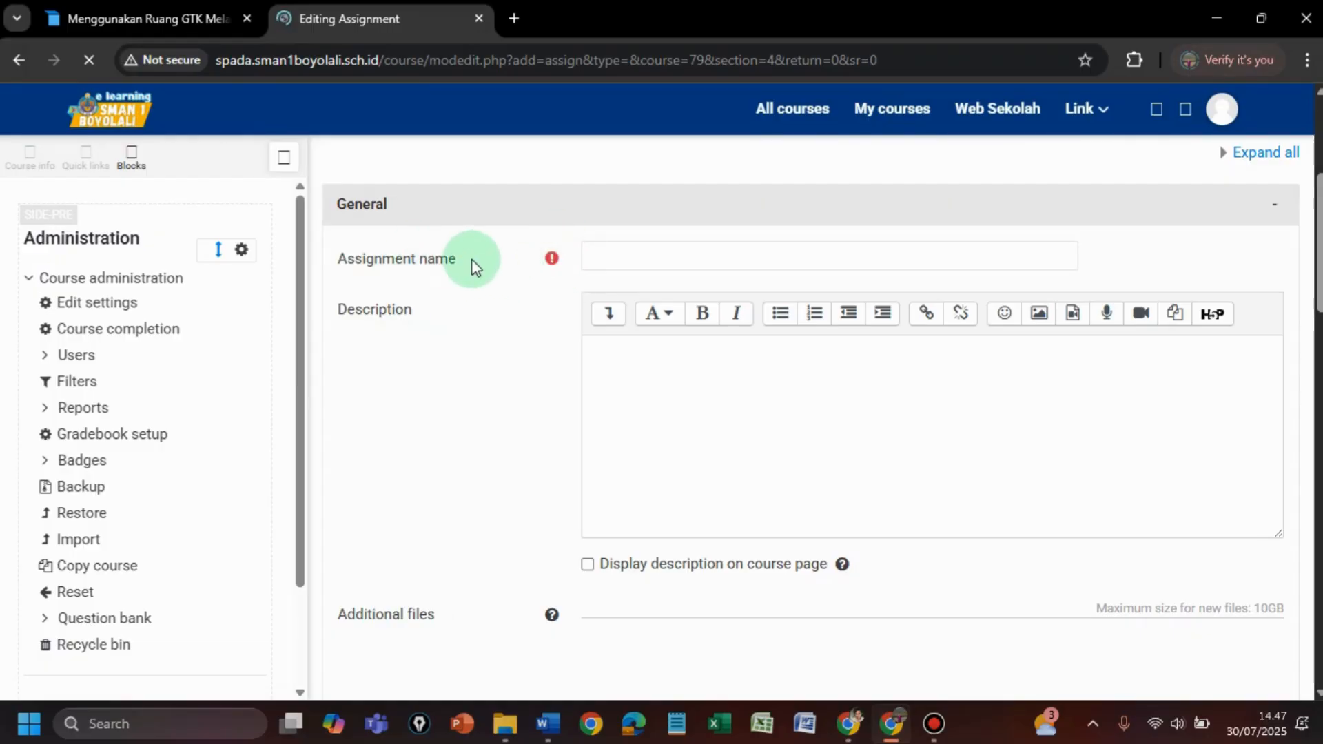
pyautogui.click(619, 255)
pyautogui.write('Tuga')
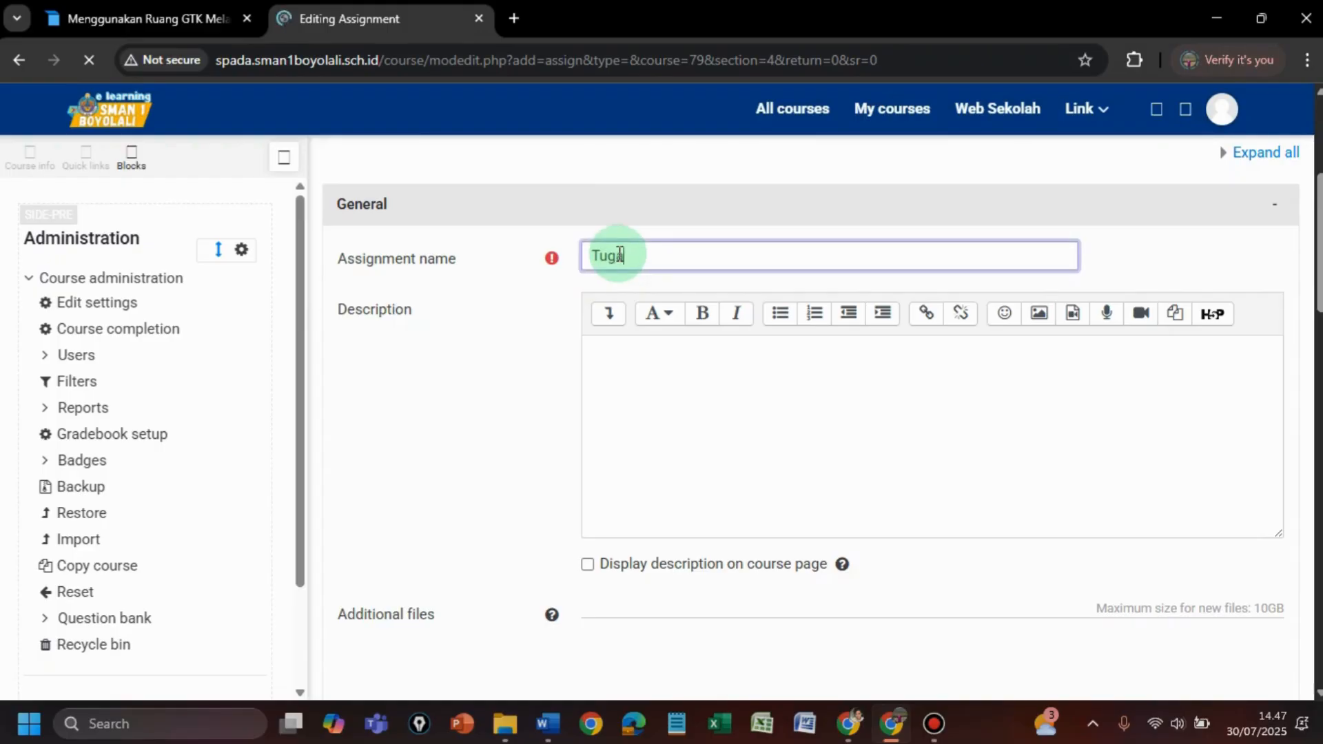
pyautogui.write('s Barisan d')
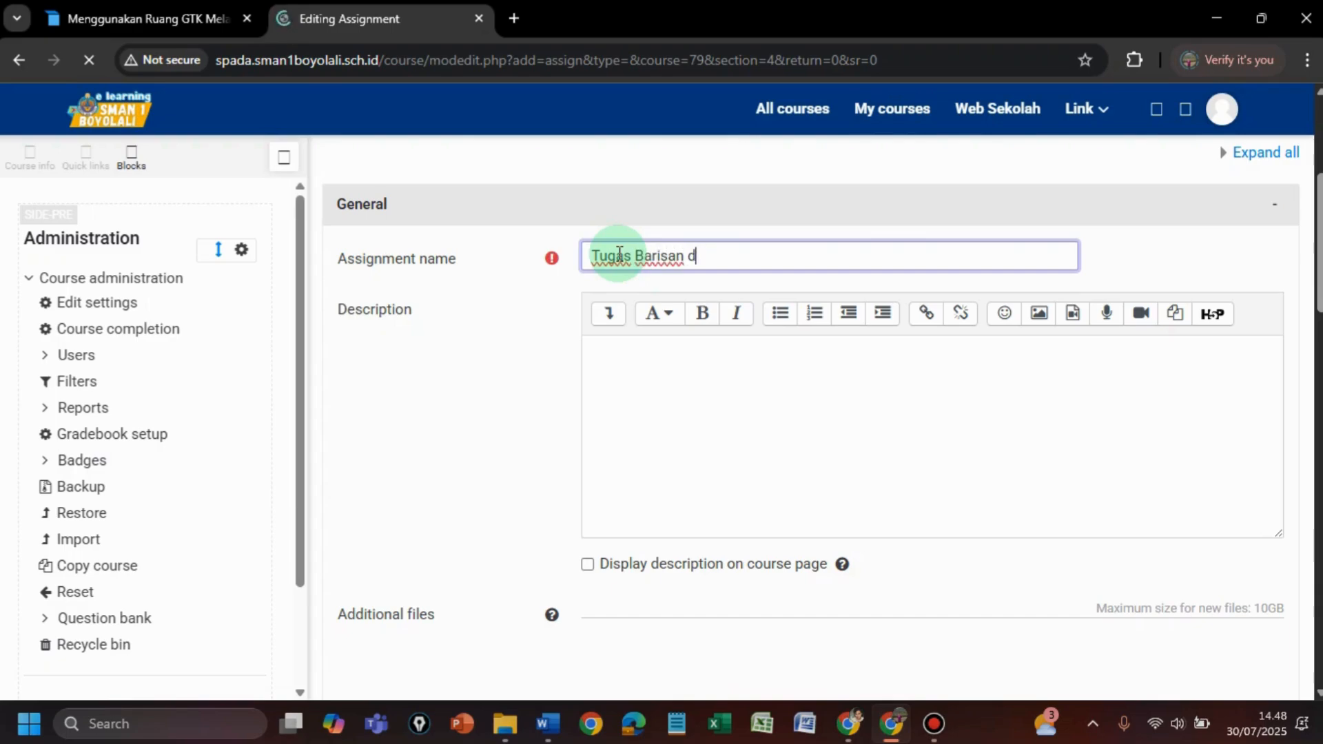
pyautogui.write('an Deret')
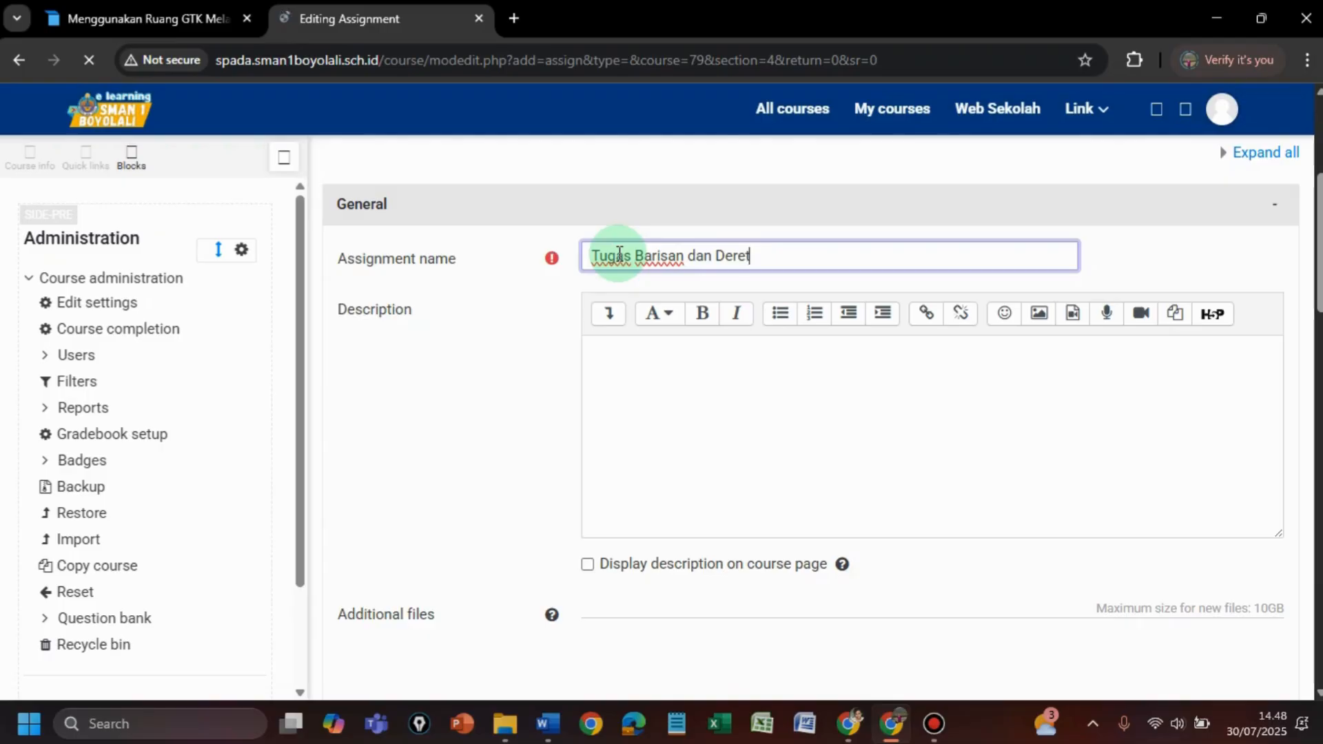
pyautogui.write(' Aritm')
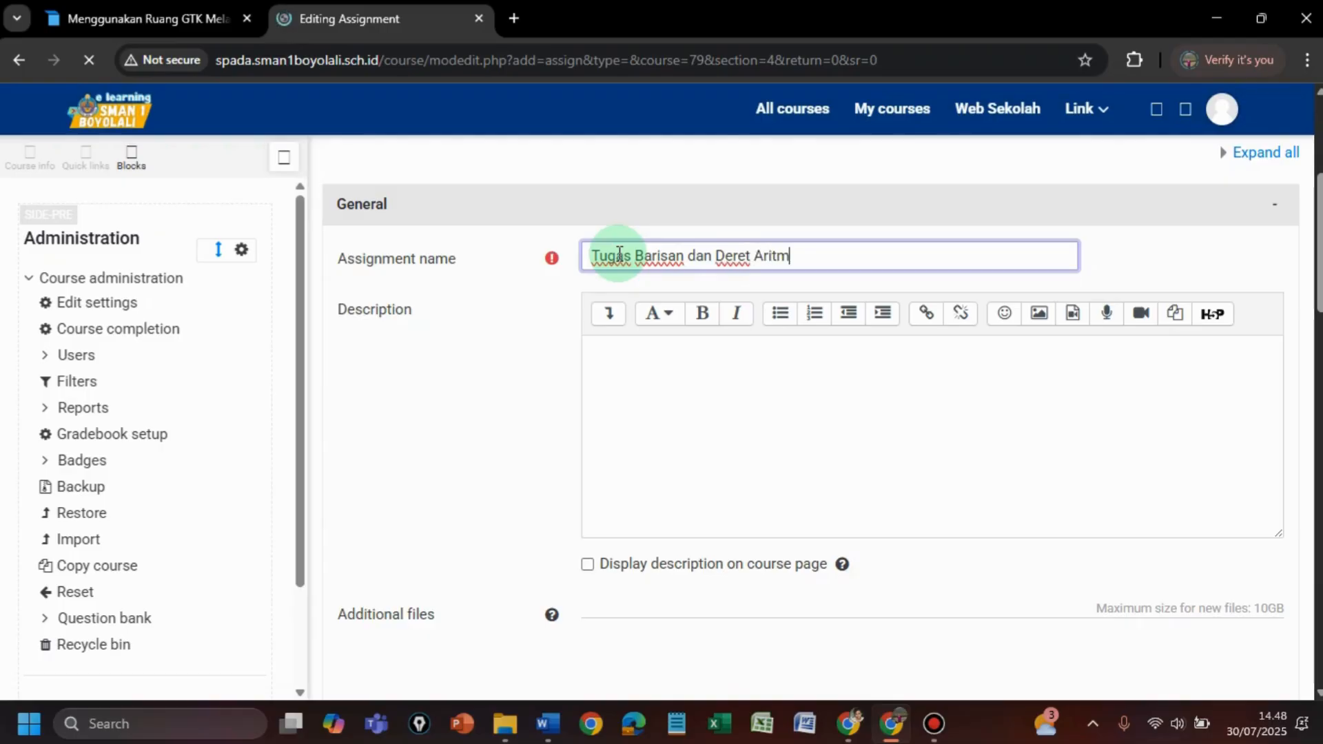
pyautogui.write('atika')
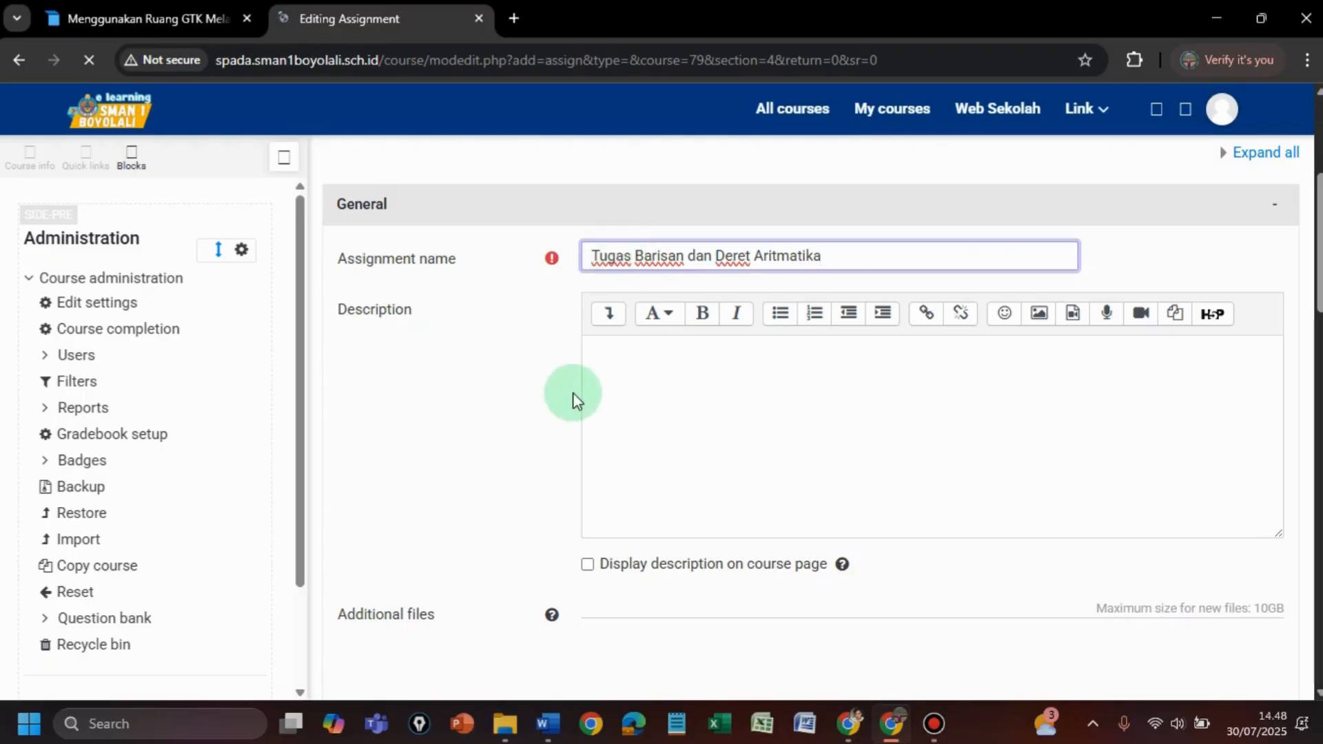
# - Describe the task: scan answers as pdf or Jpg, upload via LMS; display on course page
pyautogui.click(669, 355)
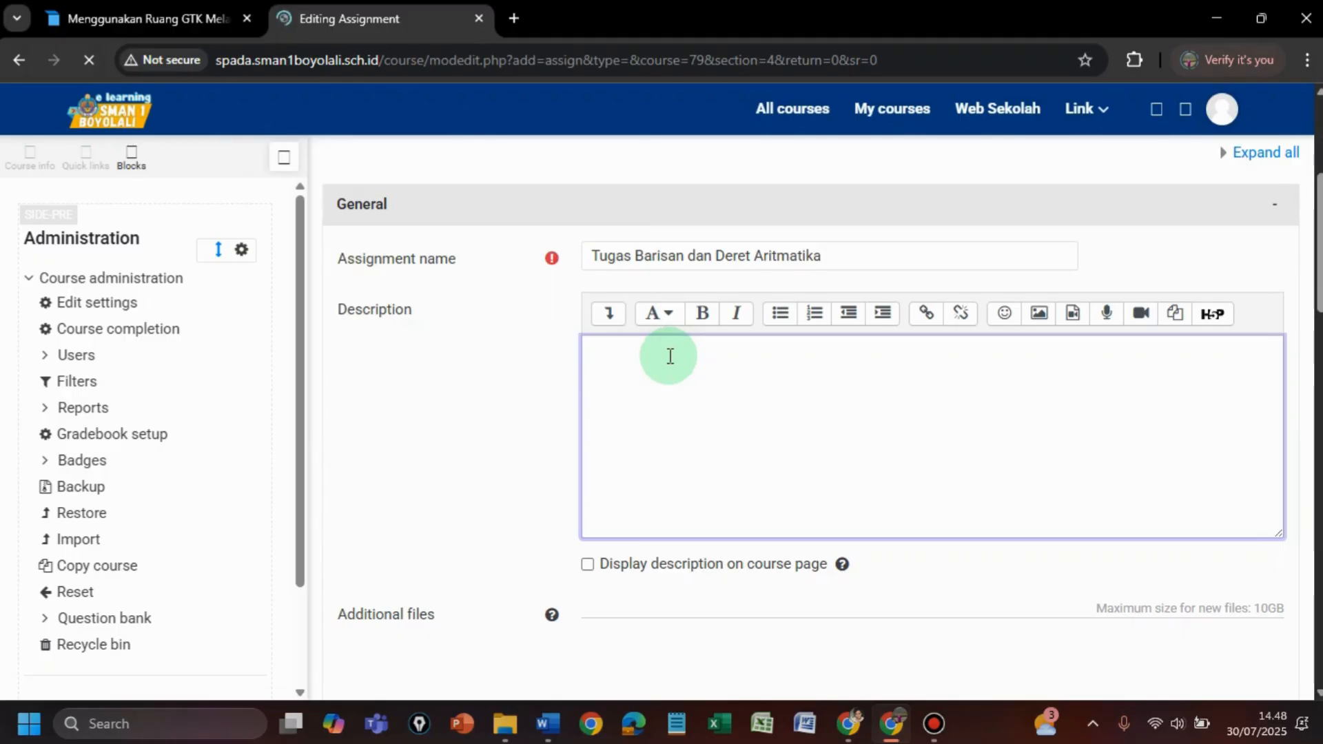
pyautogui.write('Silakan kerjaka')
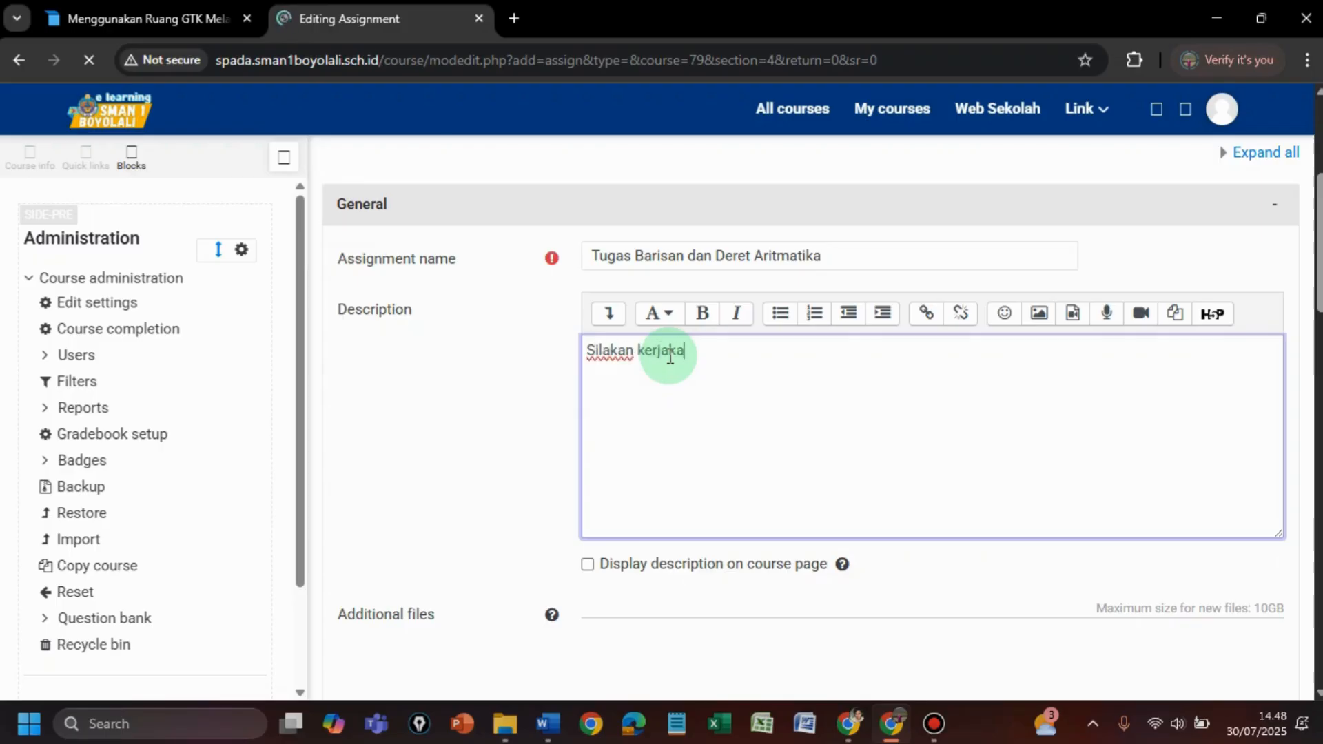
pyautogui.write('n soal berikut (')
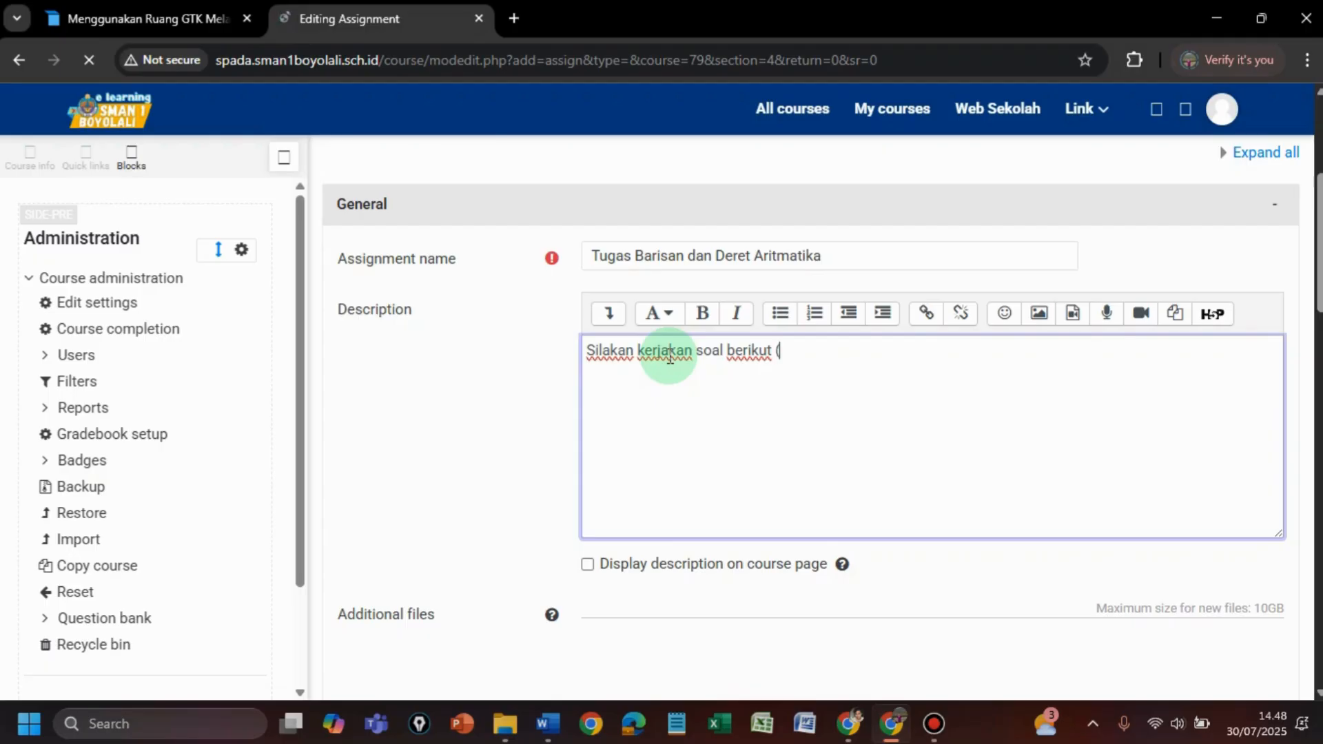
pyautogui.write('dlm file')
pyautogui.scroll(-1, 669, 356)
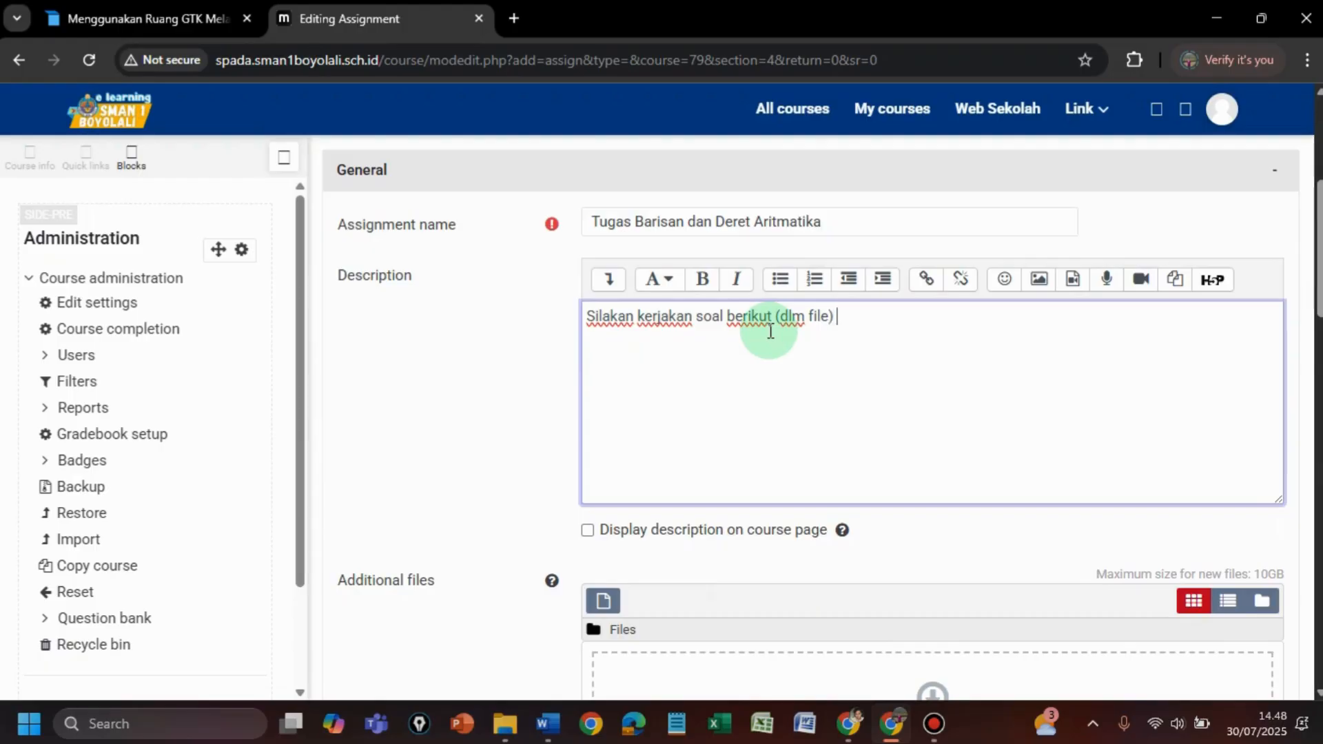
pyautogui.write('kemudian')
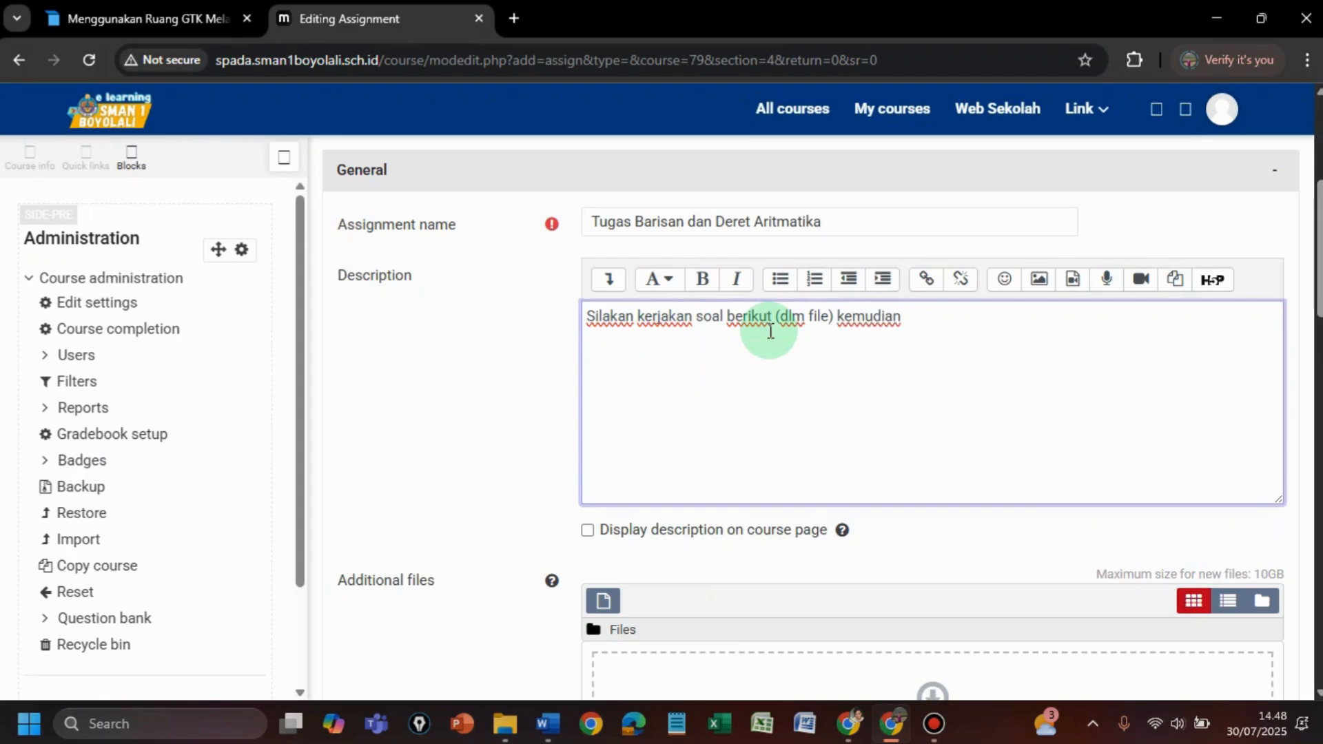
pyautogui.write(' jawaban sila')
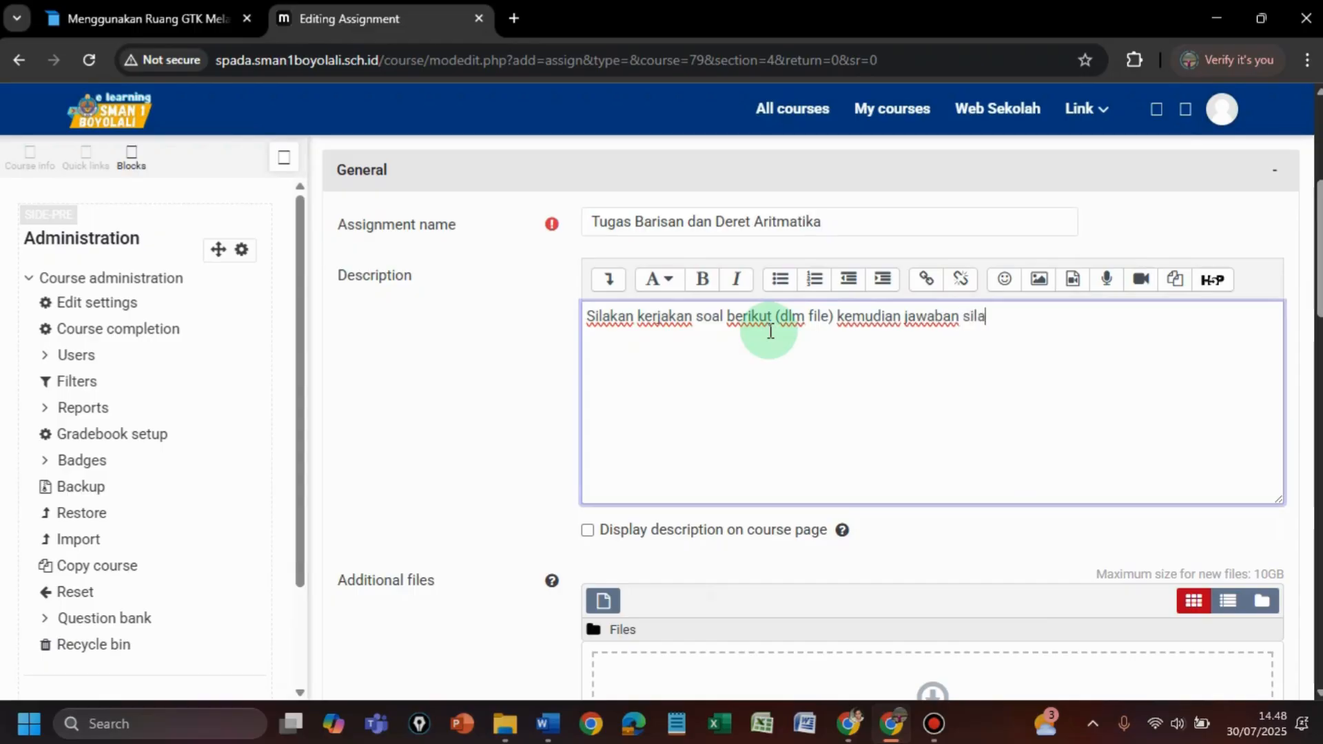
pyautogui.write('kan di')
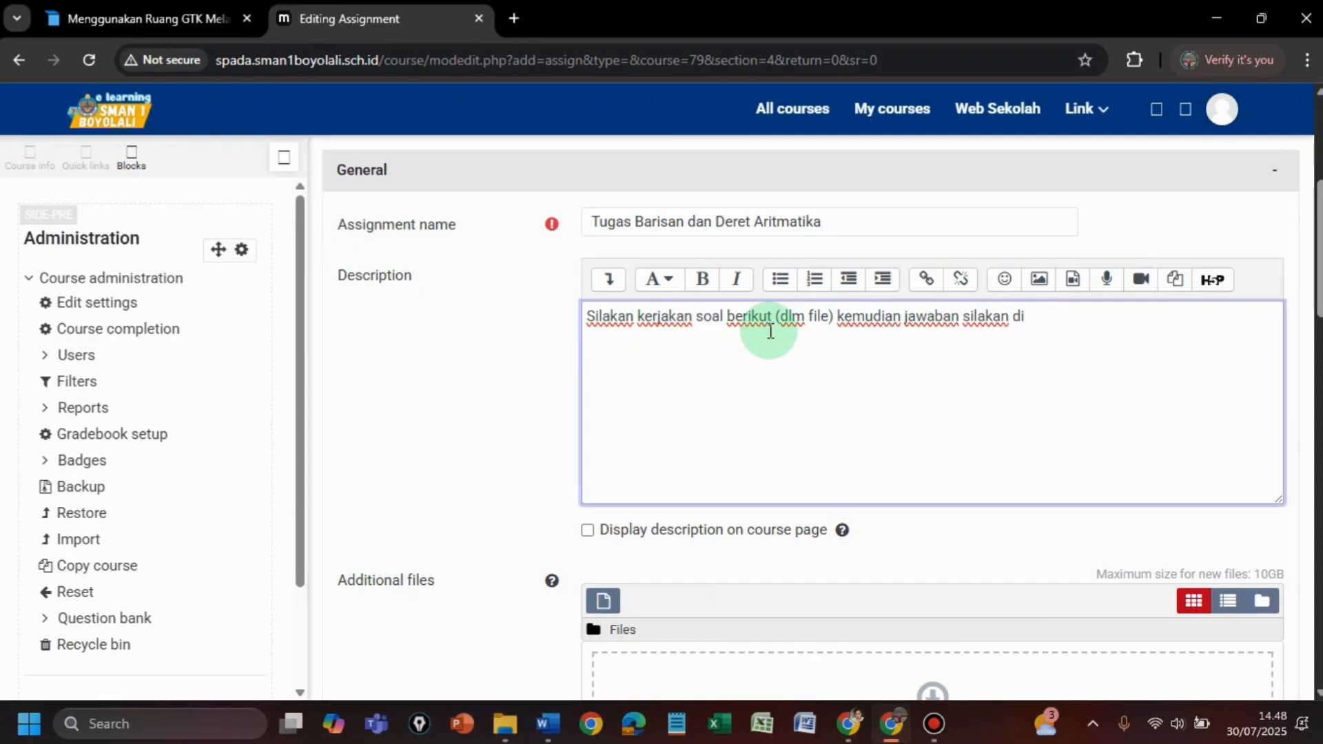
pyautogui.write('scan/difoto d')
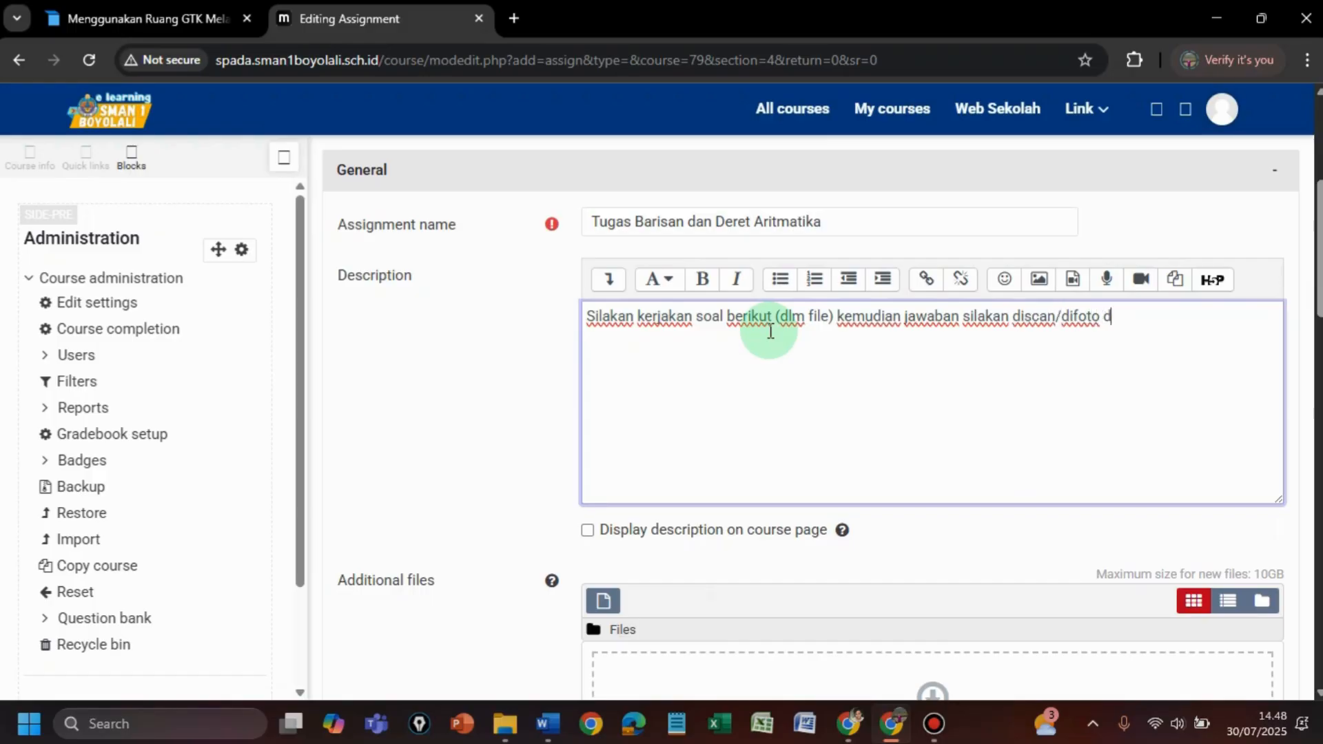
pyautogui.write('alam bentu')
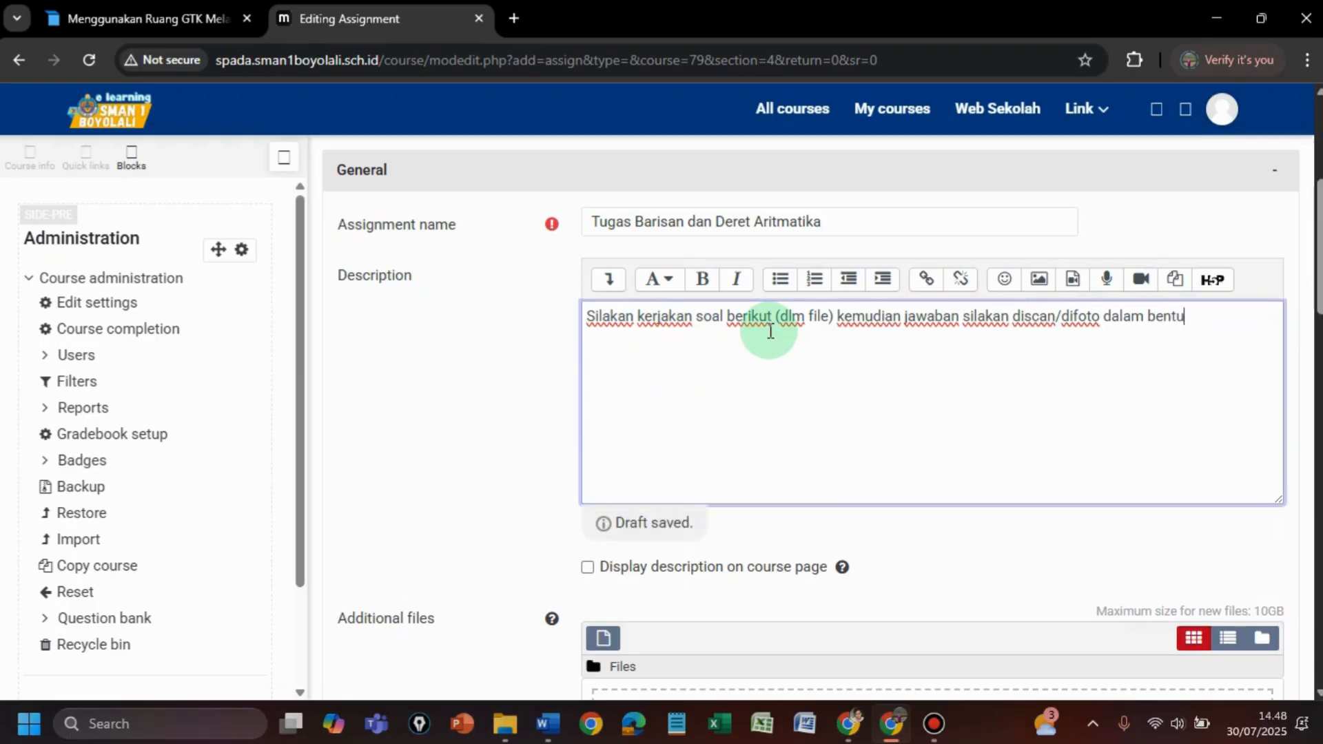
pyautogui.write('k file atau')
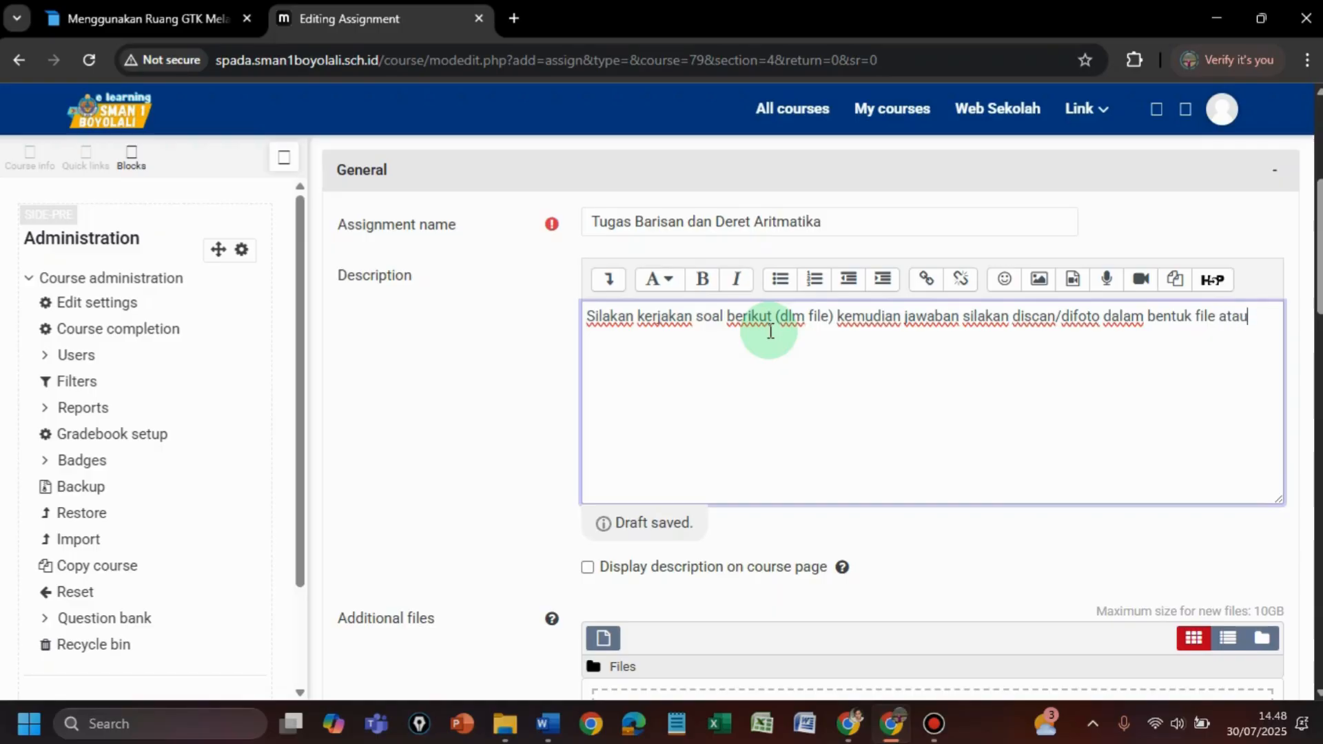
pyautogui.press('BackSpace')
pyautogui.press('BackSpace')
pyautogui.press('BackSpace')
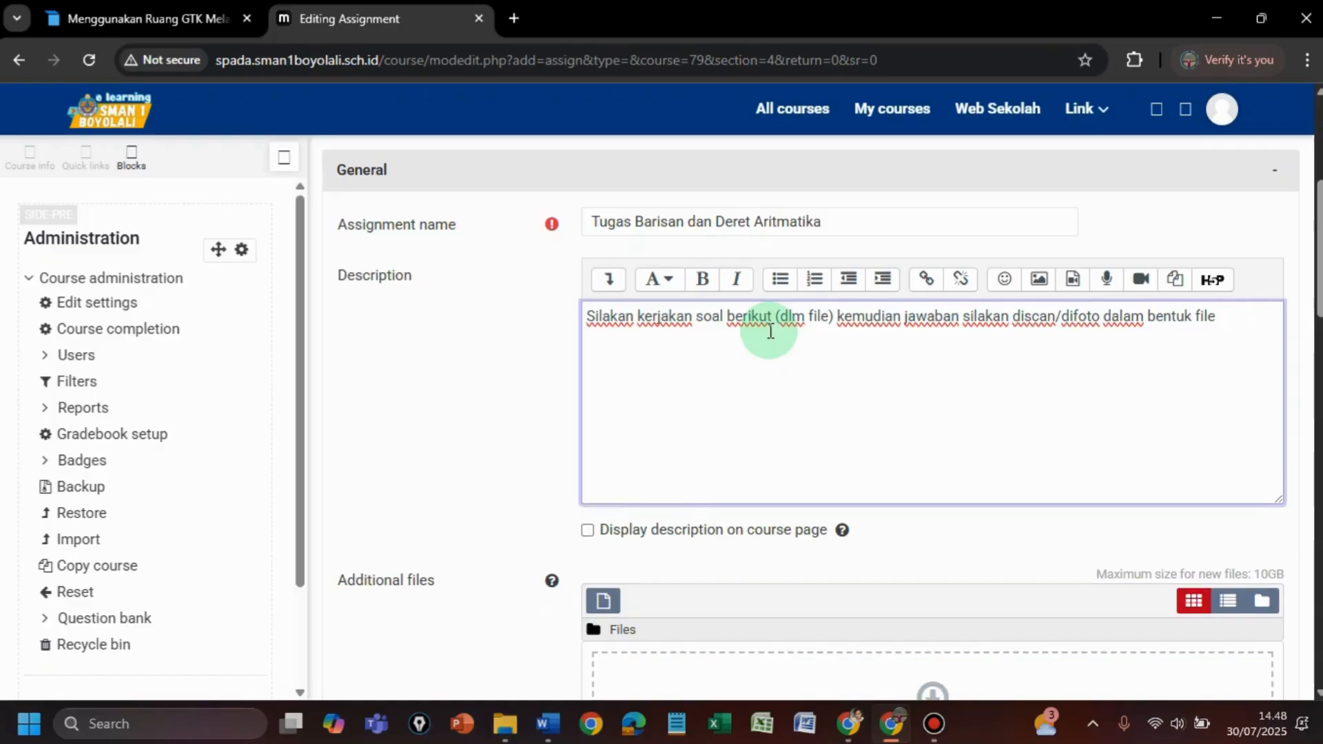
pyautogui.write('pdf atau')
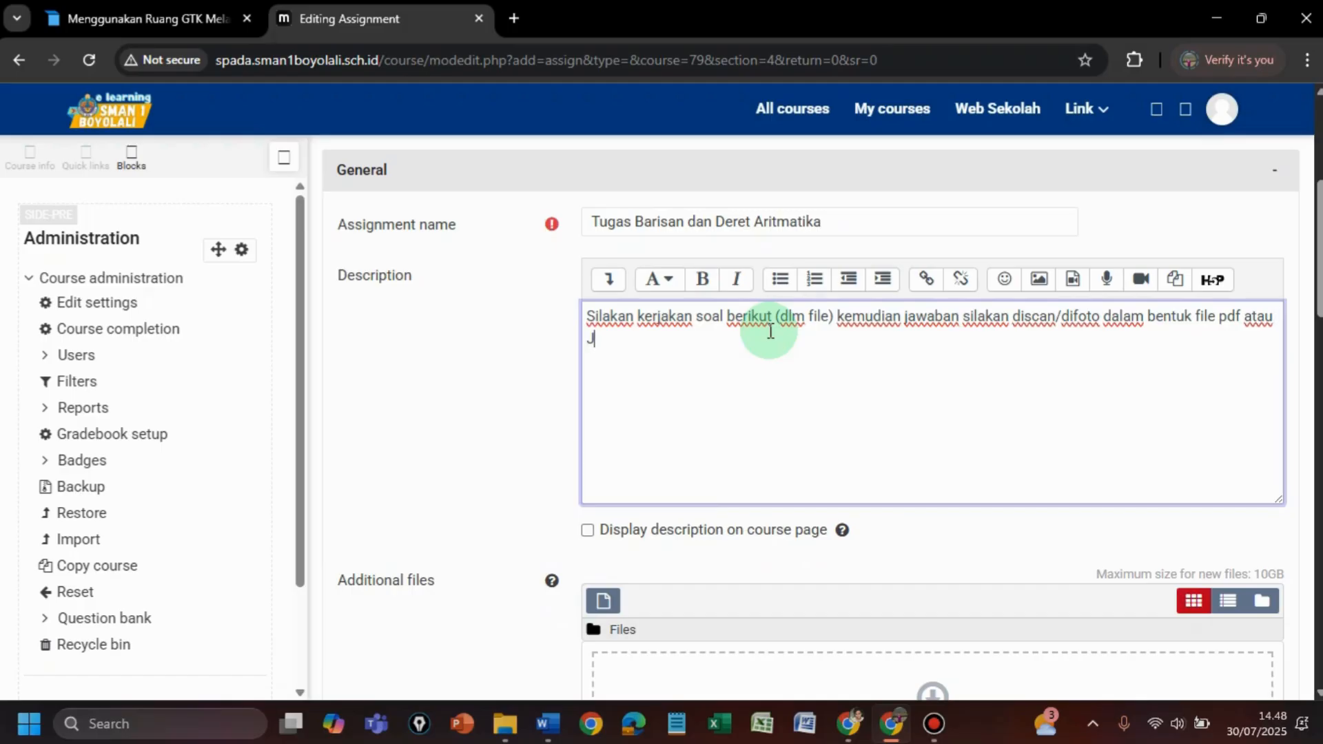
pyautogui.write('Jpg')
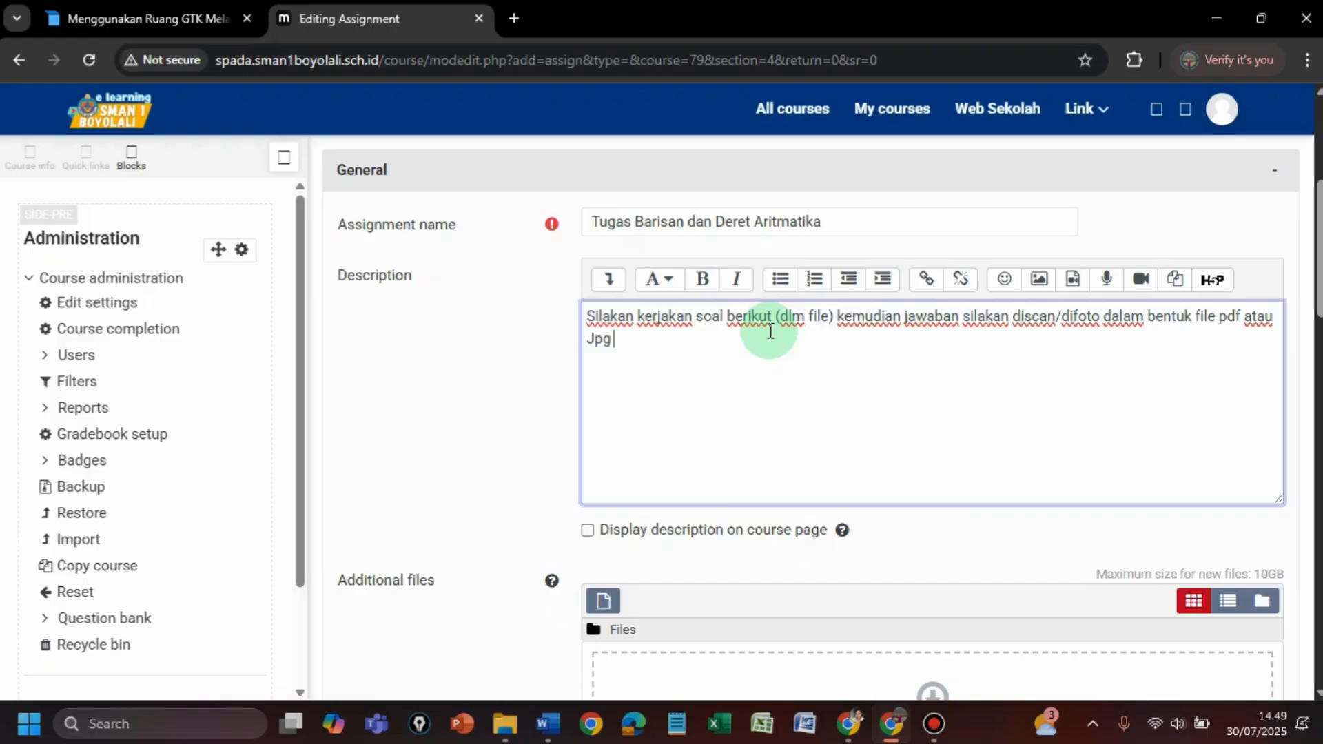
pyautogui.write(' kemudian upload')
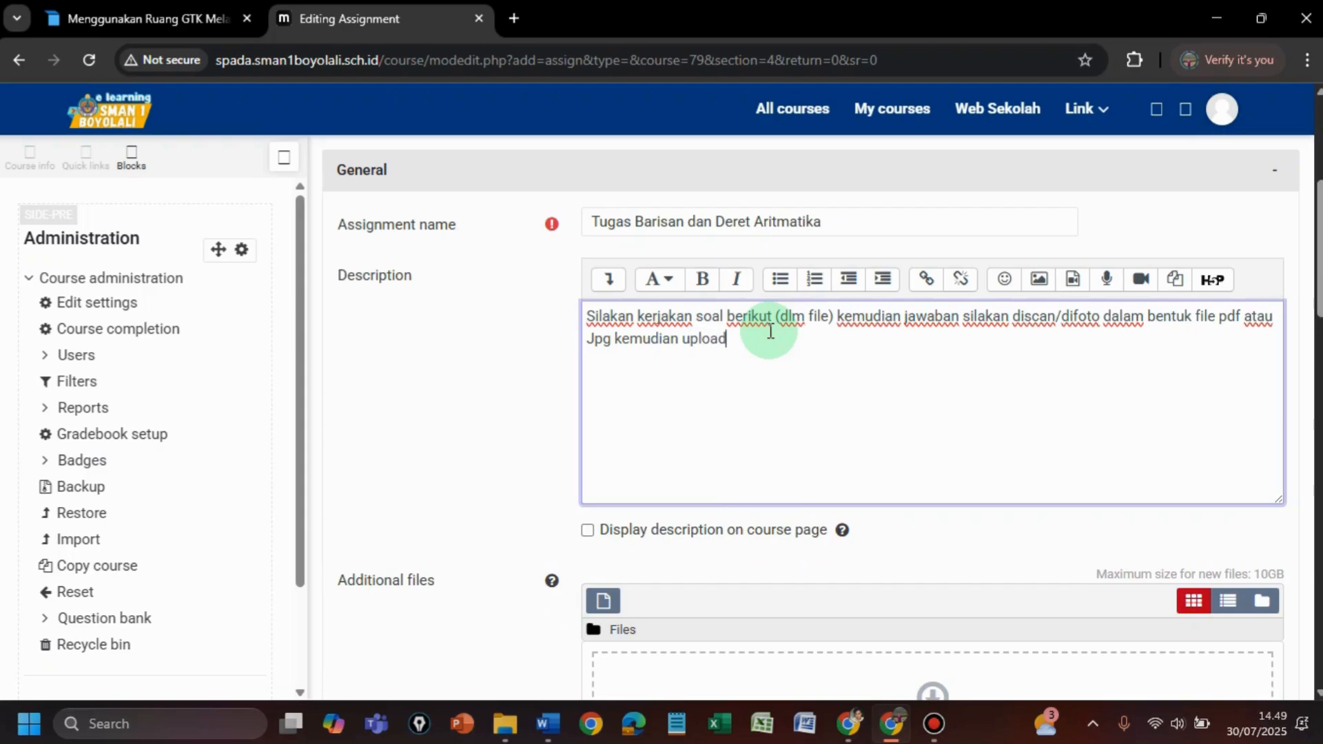
pyautogui.write(' d')
pyautogui.press('BackSpace')
pyautogui.press('BackSpace')
pyautogui.write('melalui LMS !')
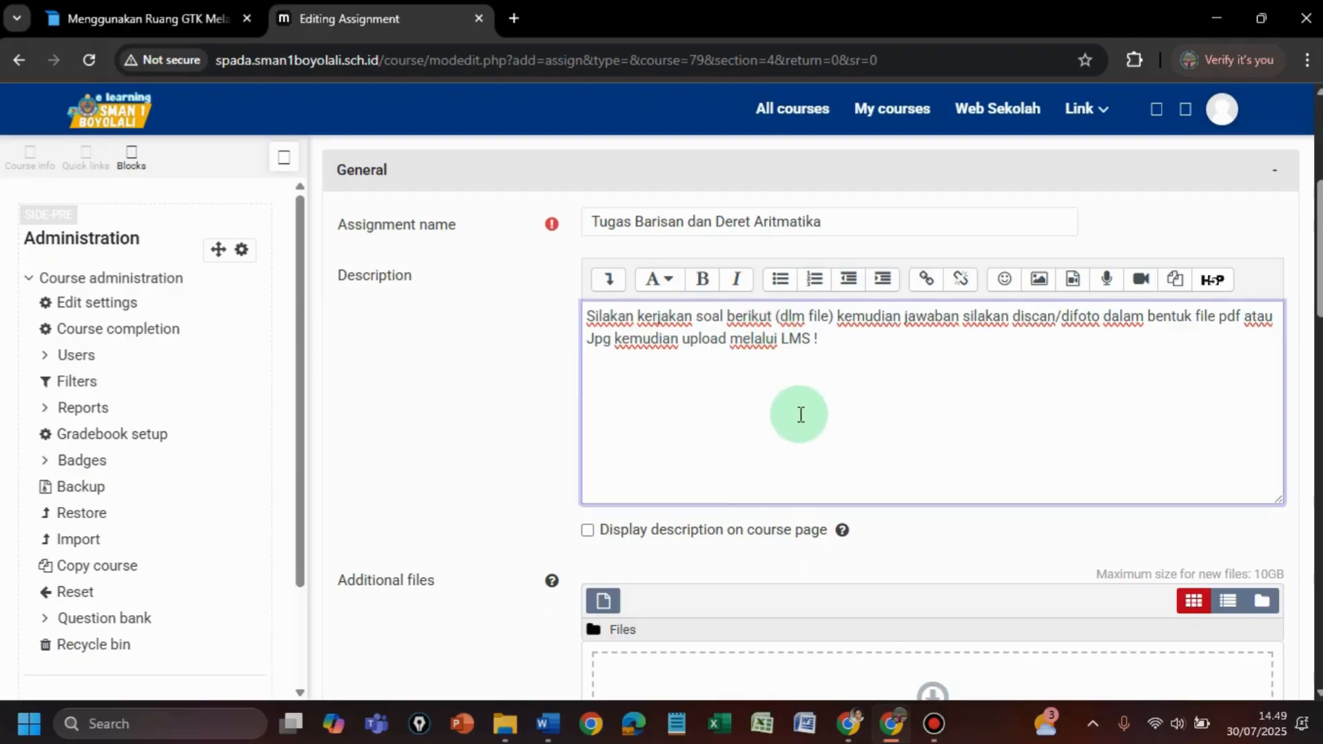
pyautogui.click(587, 530)
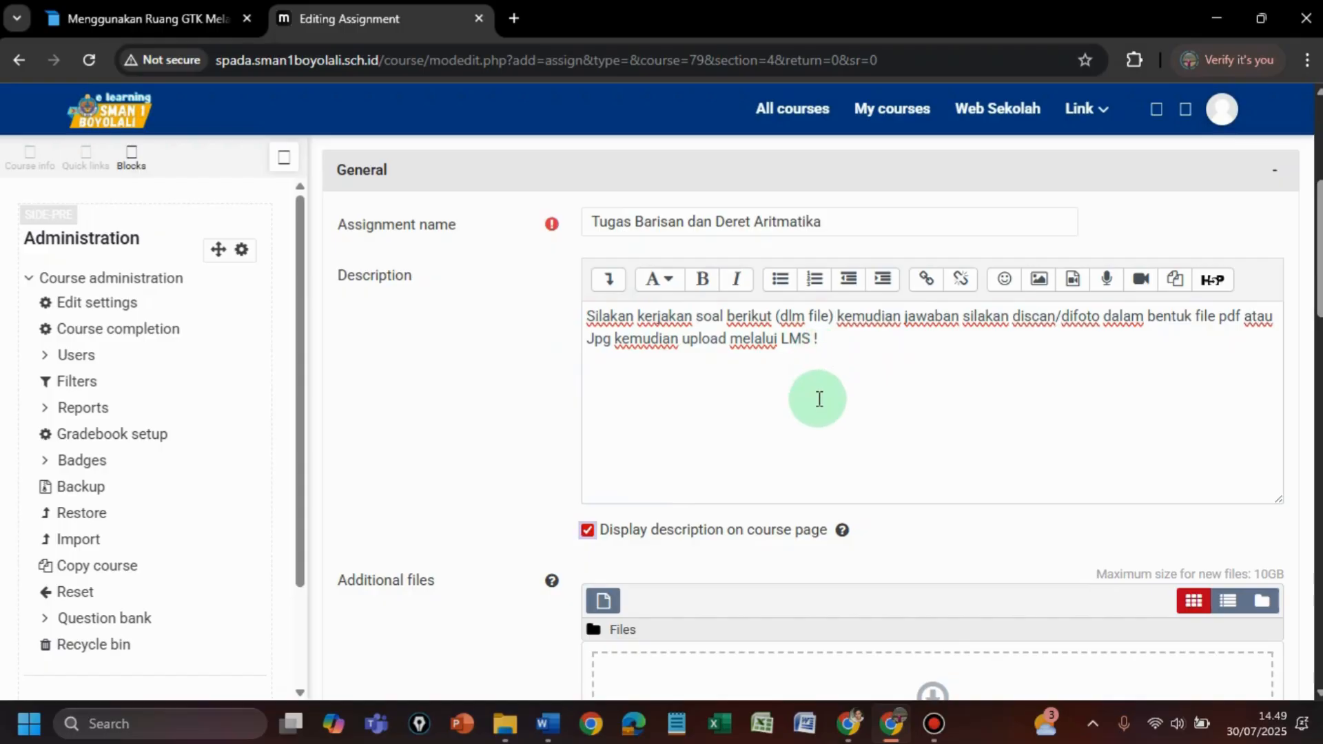
# - Pick tugas moodle.docx from the computer as the assignment's additional file
pyautogui.scroll(1, 819, 403)
pyautogui.scroll(-2, 819, 398)
pyautogui.scroll(-1, 819, 399)
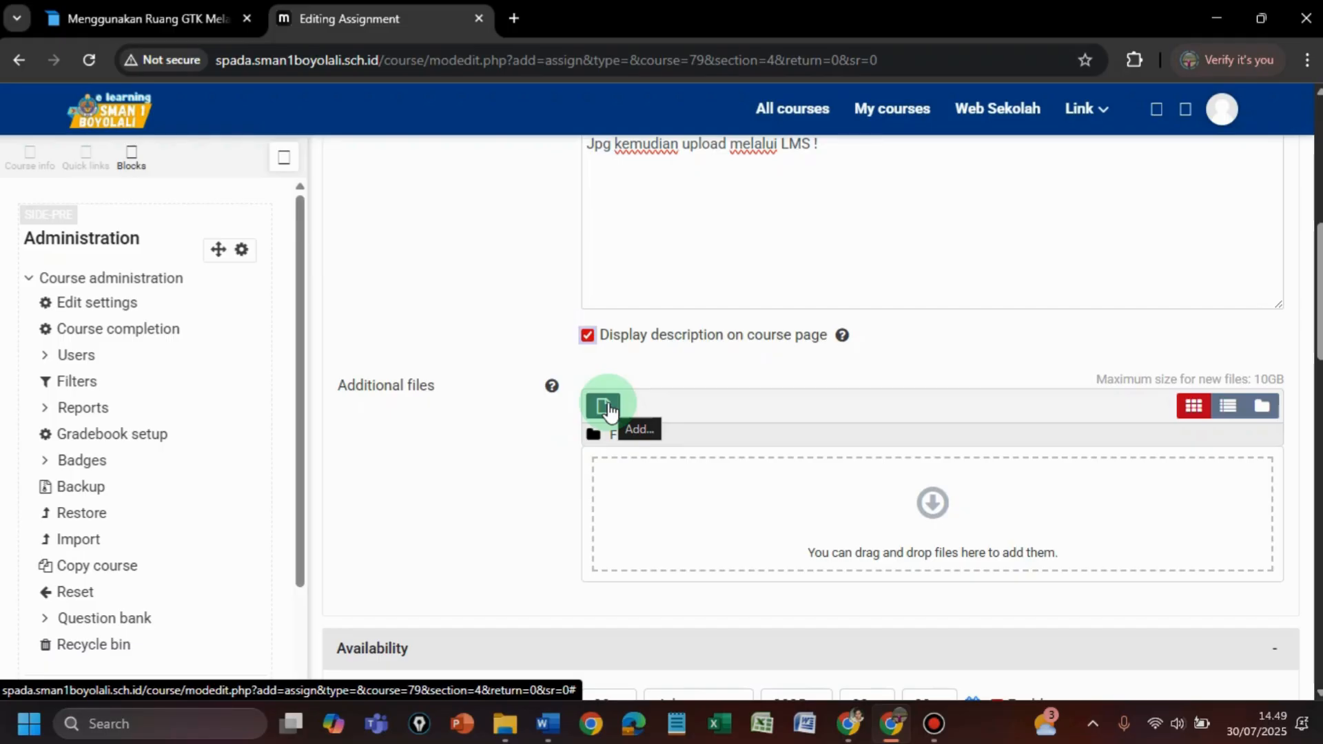
pyautogui.click(611, 412)
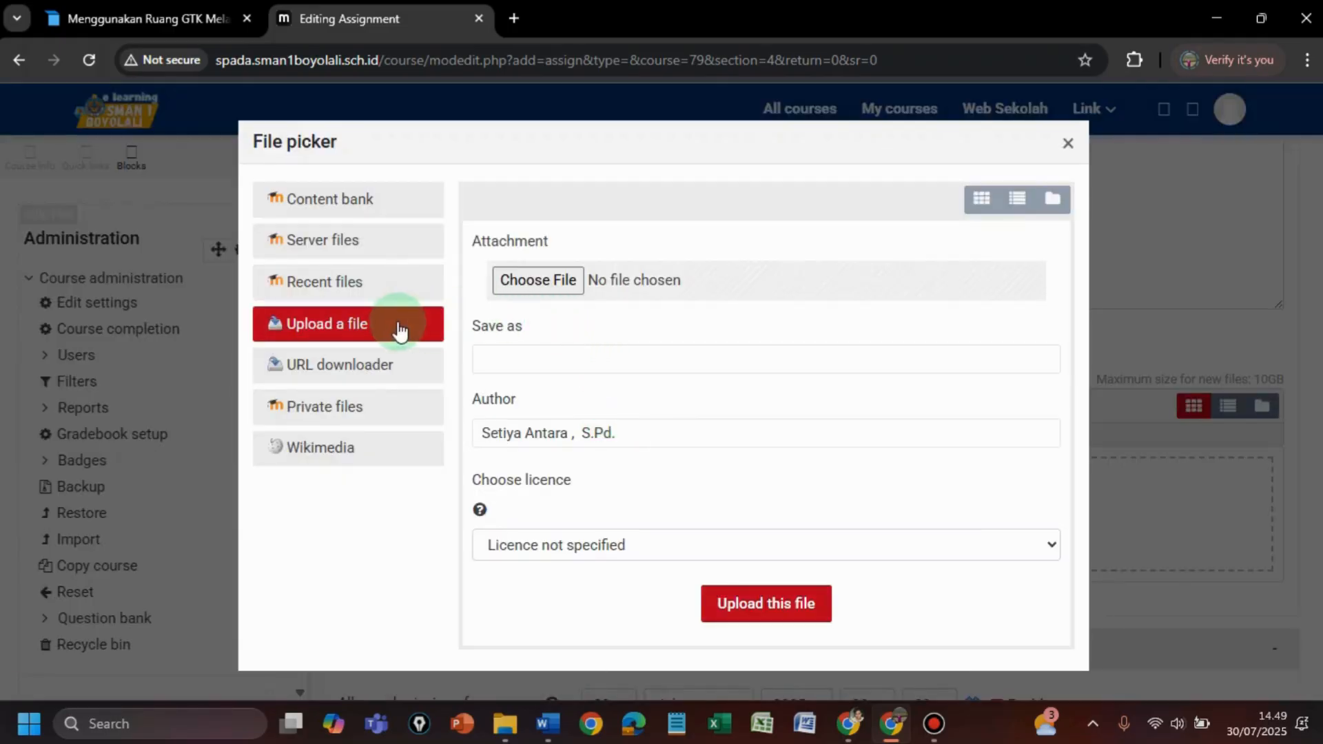
pyautogui.click(547, 281)
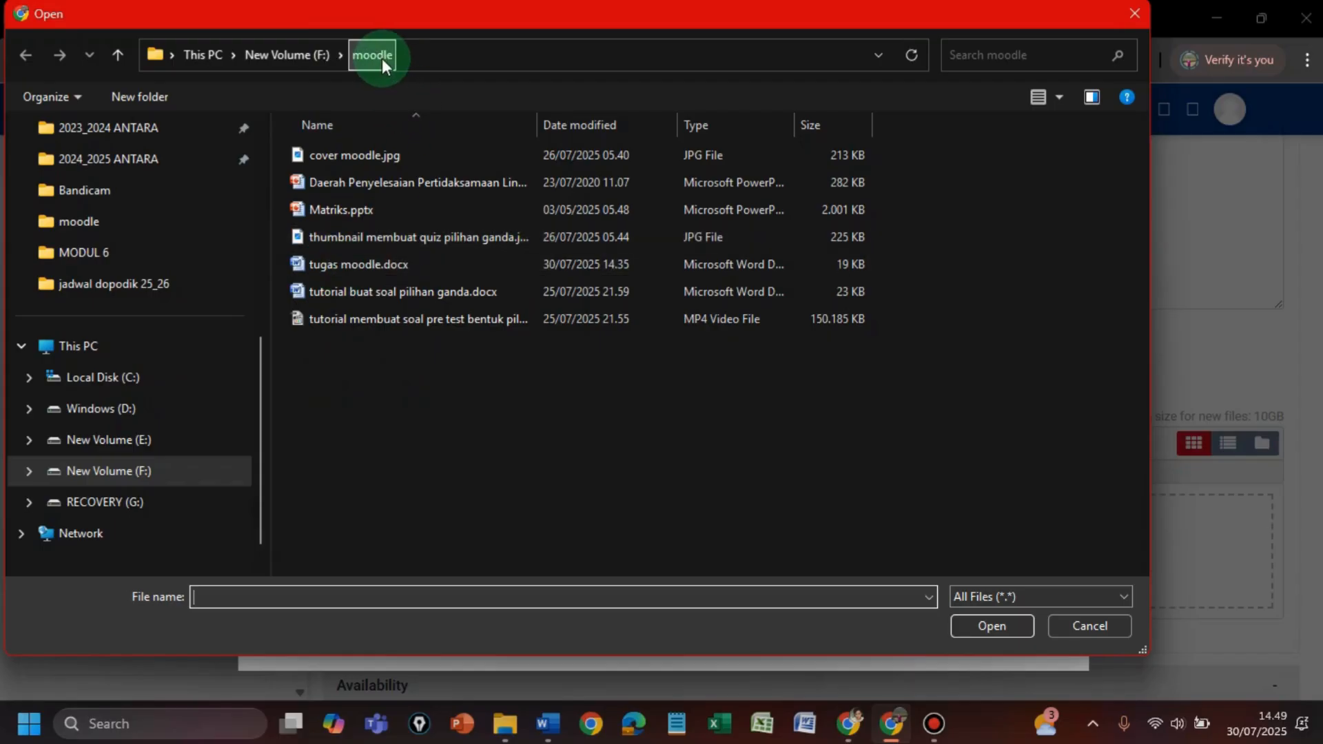
pyautogui.click(355, 266)
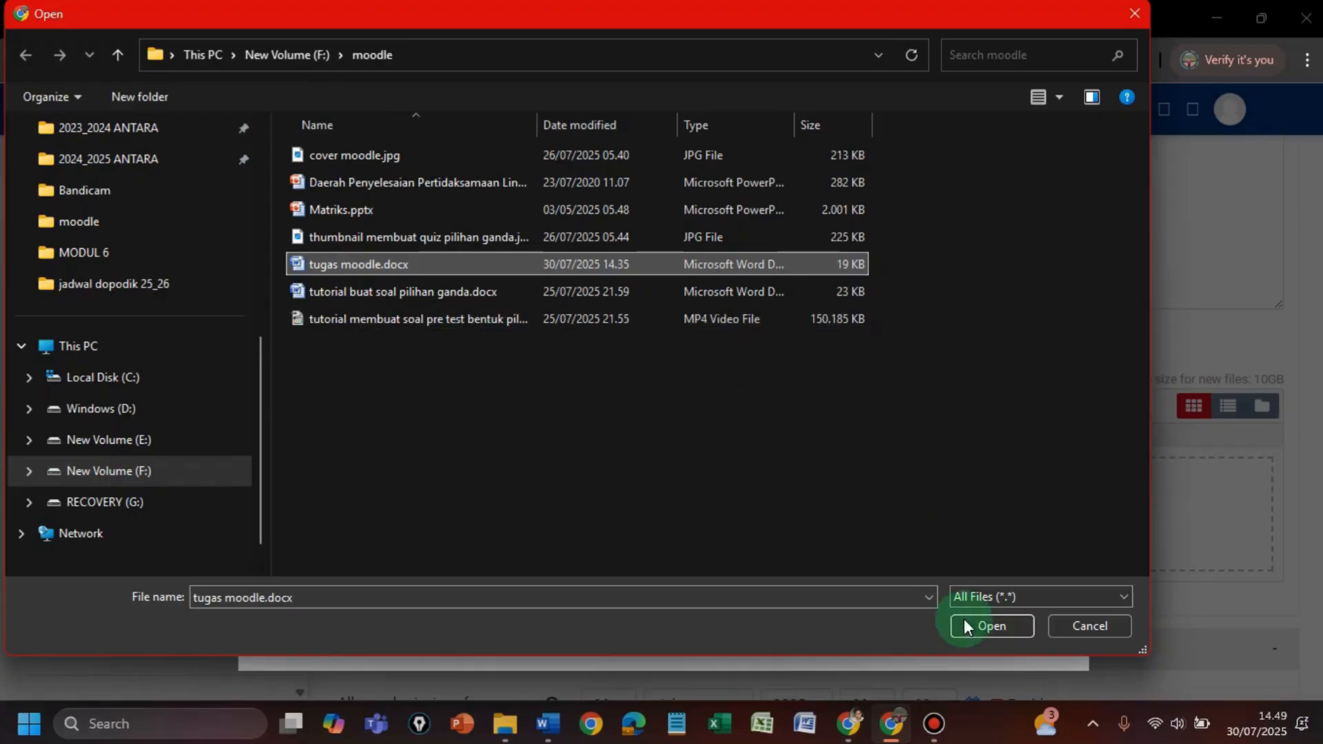
pyautogui.click(984, 632)
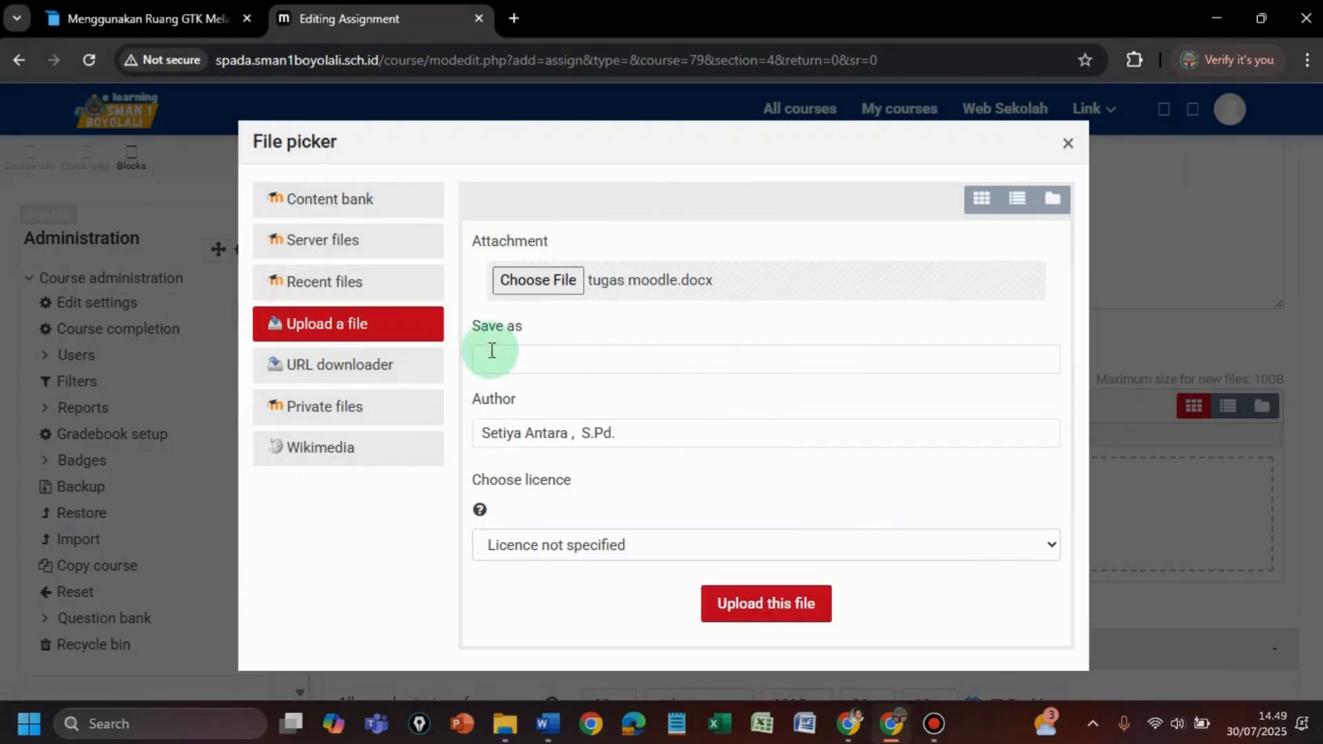
# - Save the file as 'Tugas Barisan dan Deret Arimatikat' and upload it to the assignment
pyautogui.click(540, 355)
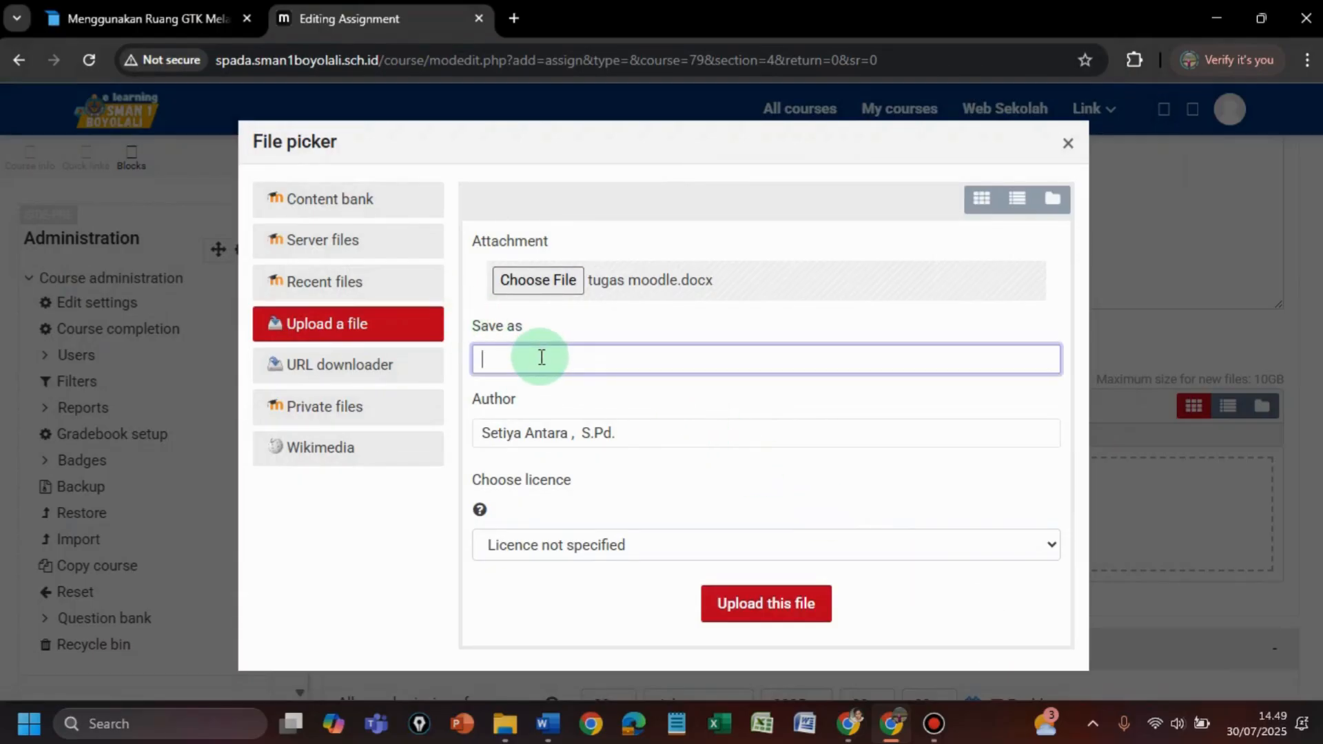
pyautogui.write('Tugas Barisan dan Dere')
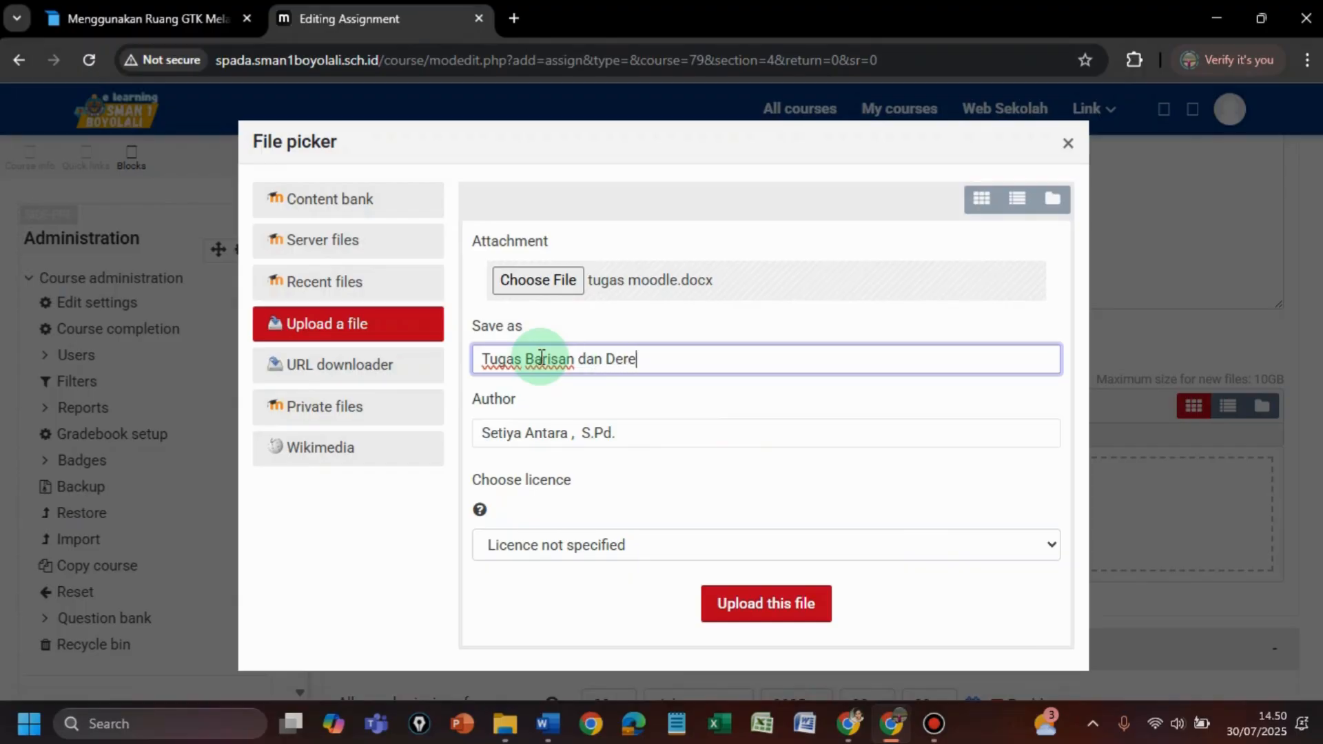
pyautogui.write('t Arimatika')
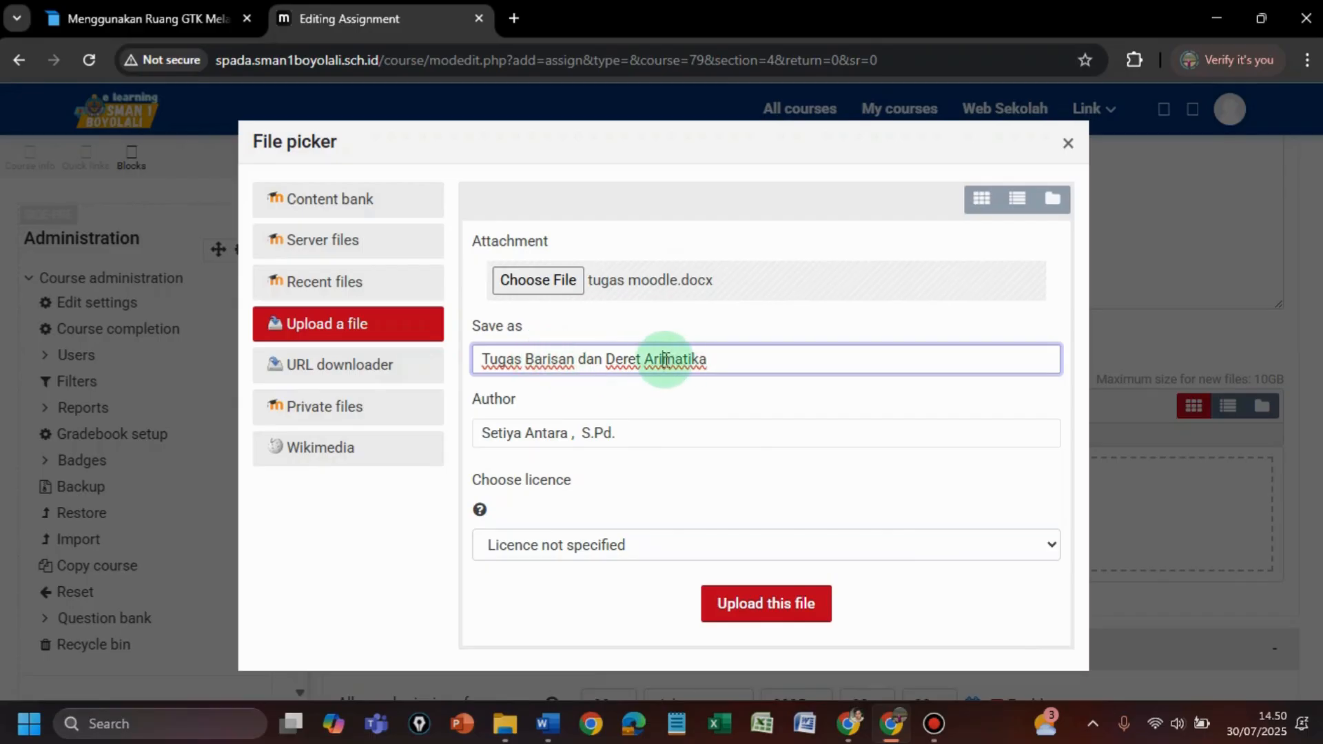
pyautogui.write('t')
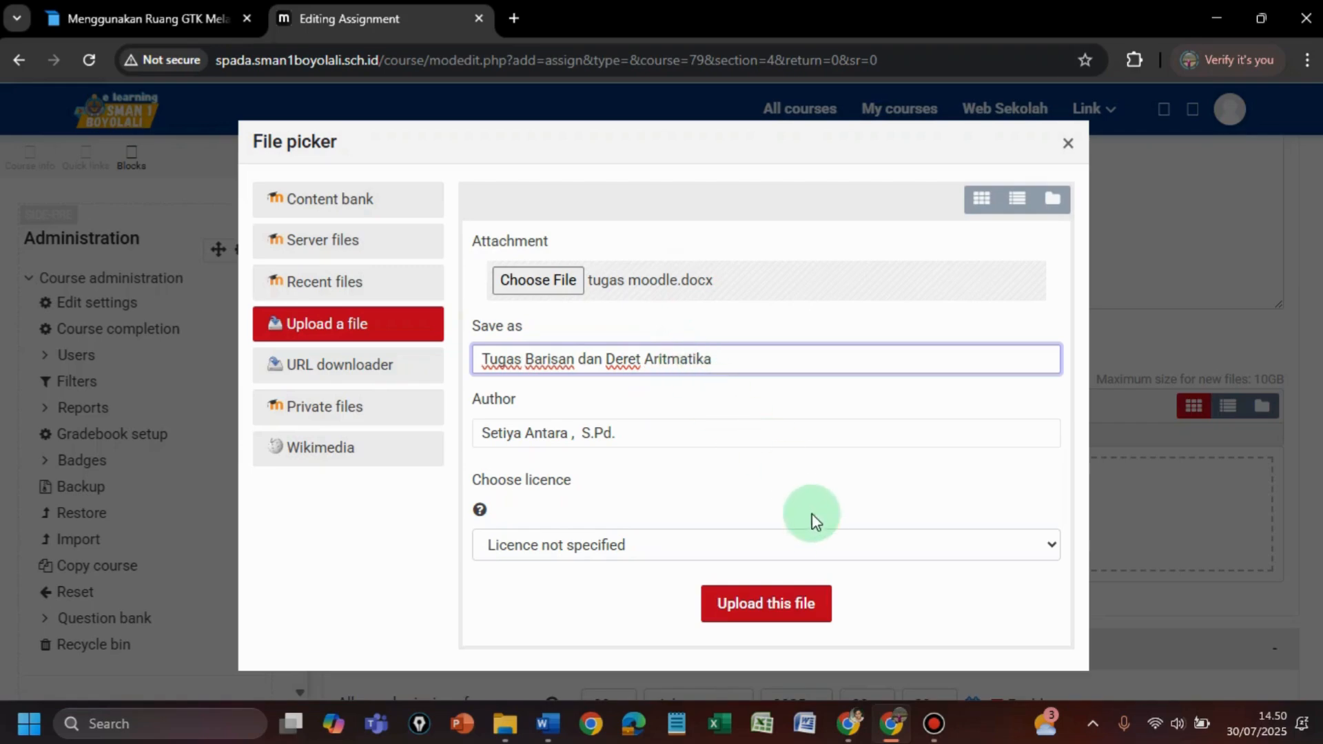
pyautogui.click(782, 618)
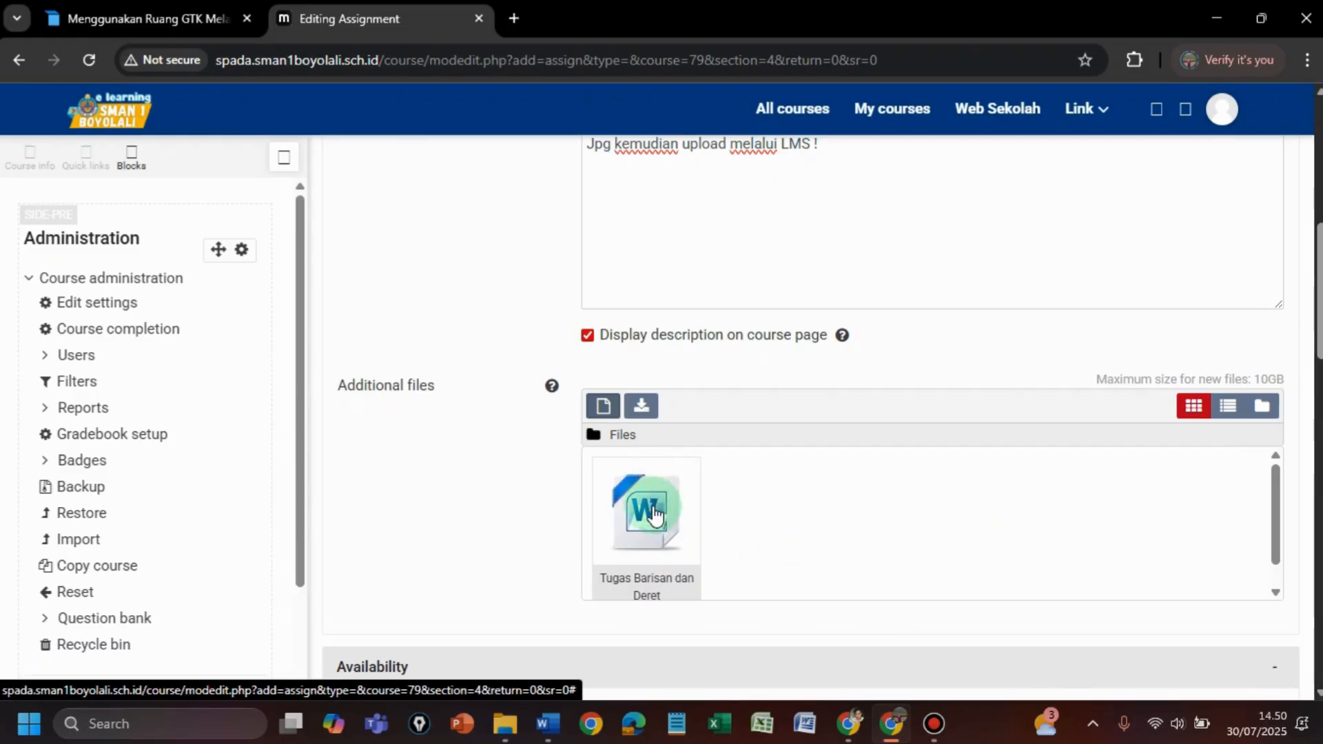
pyautogui.scroll(-3, 733, 258)
pyautogui.scroll(6, 733, 257)
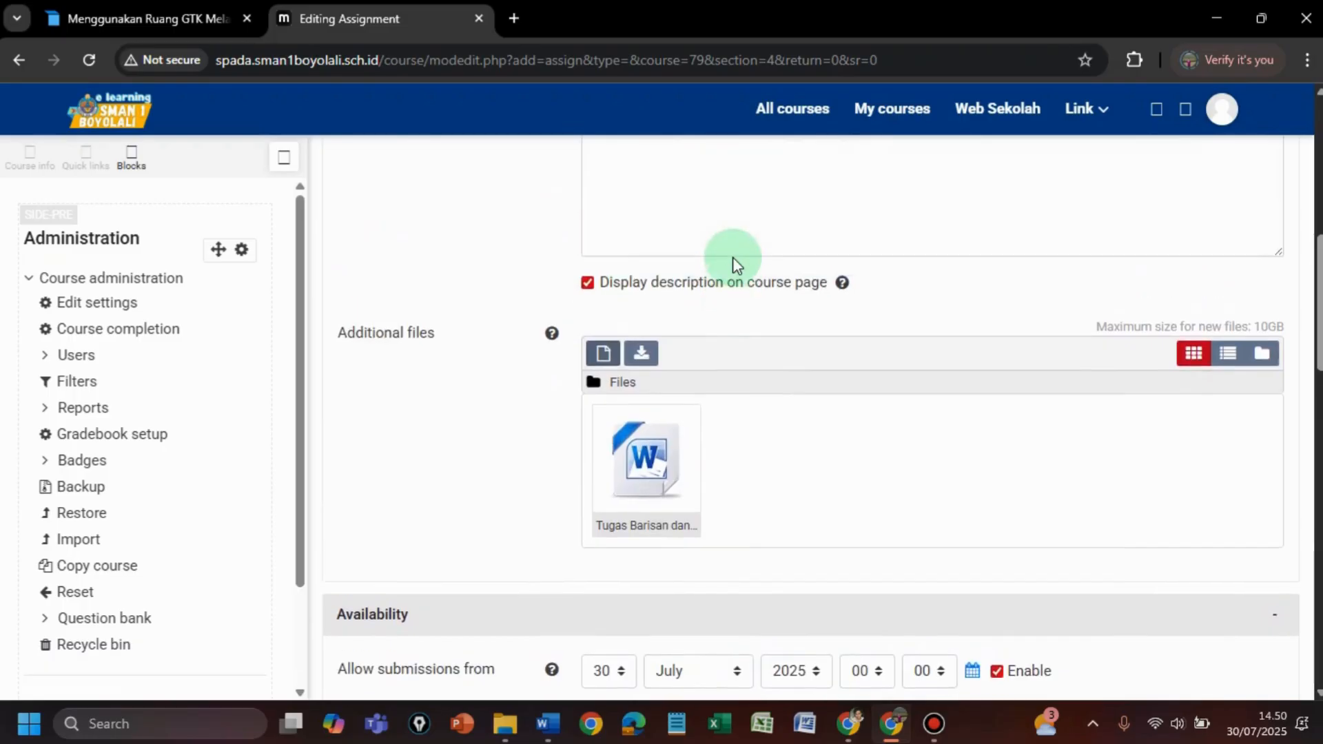
pyautogui.click(846, 338)
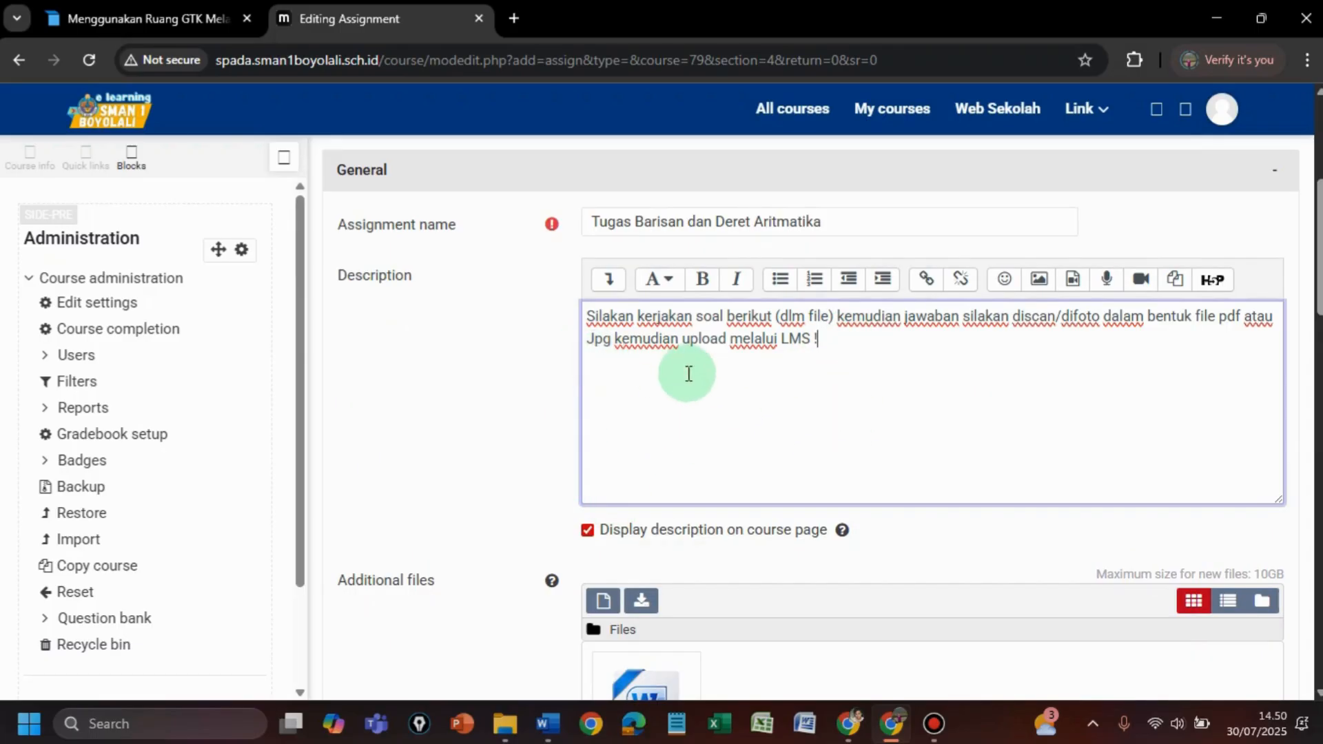
# - Select the practice questions in tugas moodle.docx, then return to the Moodle form
pyautogui.click(545, 724)
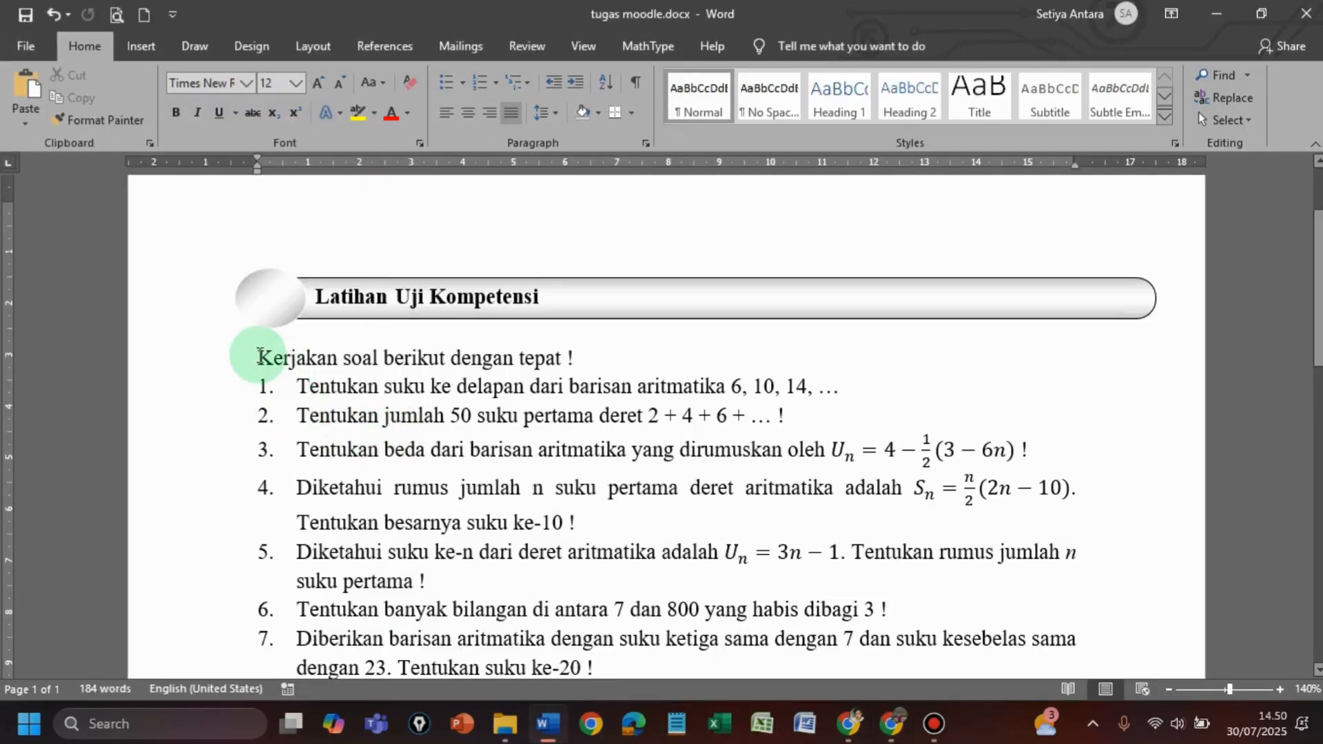
pyautogui.moveTo(355, 377); pyautogui.dragTo(984, 364)
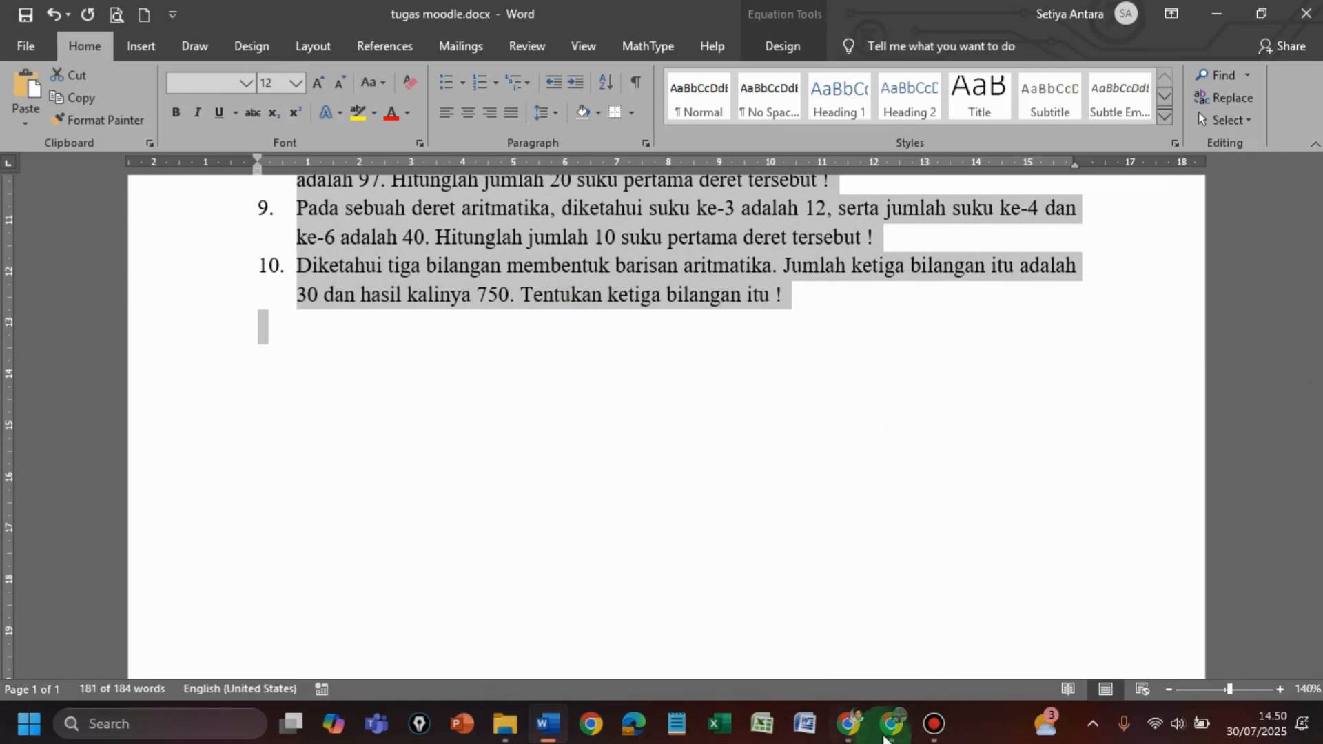
pyautogui.click(889, 620)
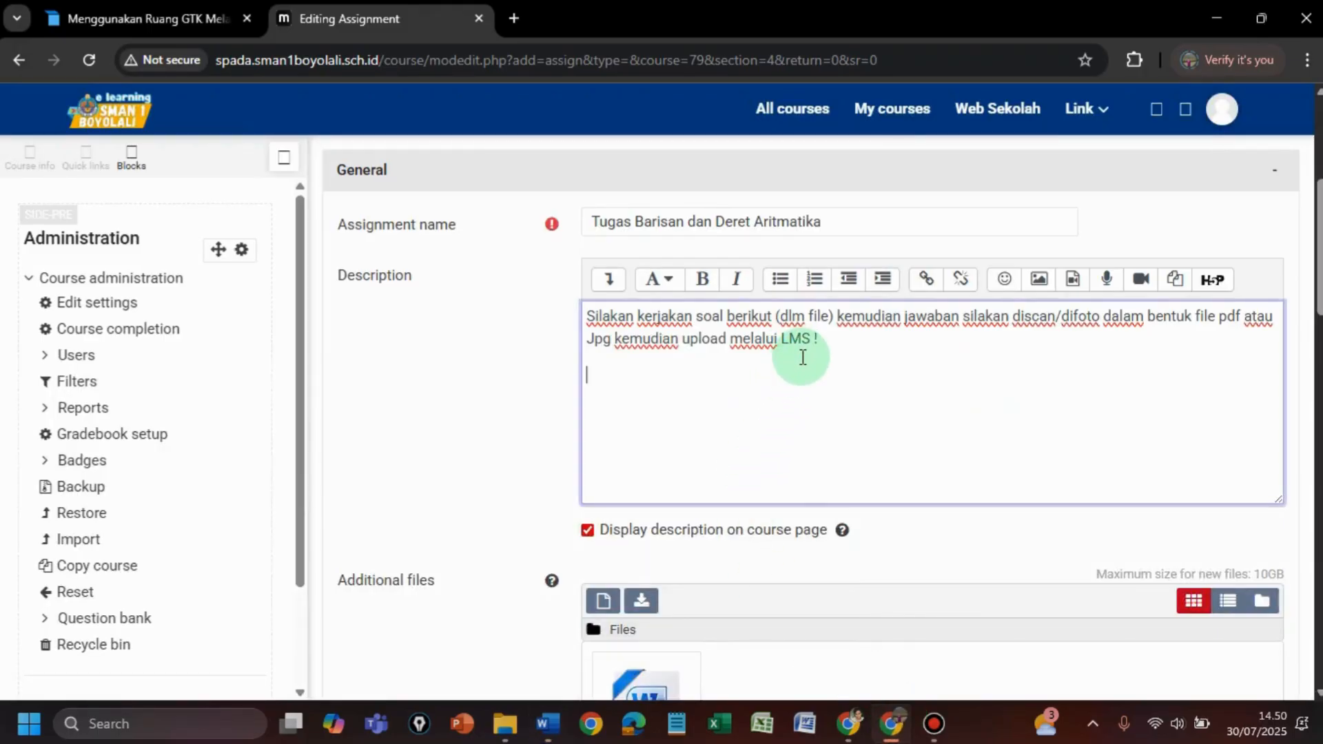
# - Paste the questions into the description, undo it, and scroll down to Availability
pyautogui.hotkey('ctrl', 'v')
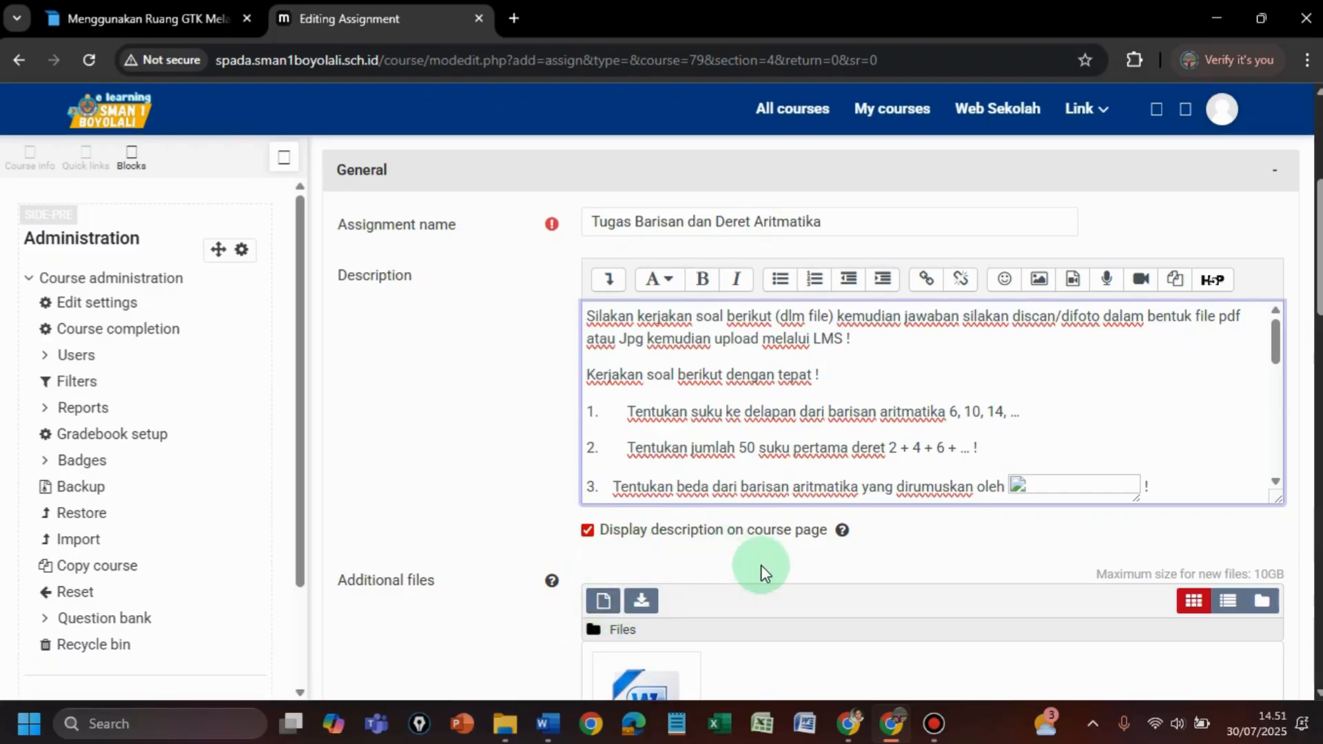
pyautogui.hotkey('ctrl', 'z')
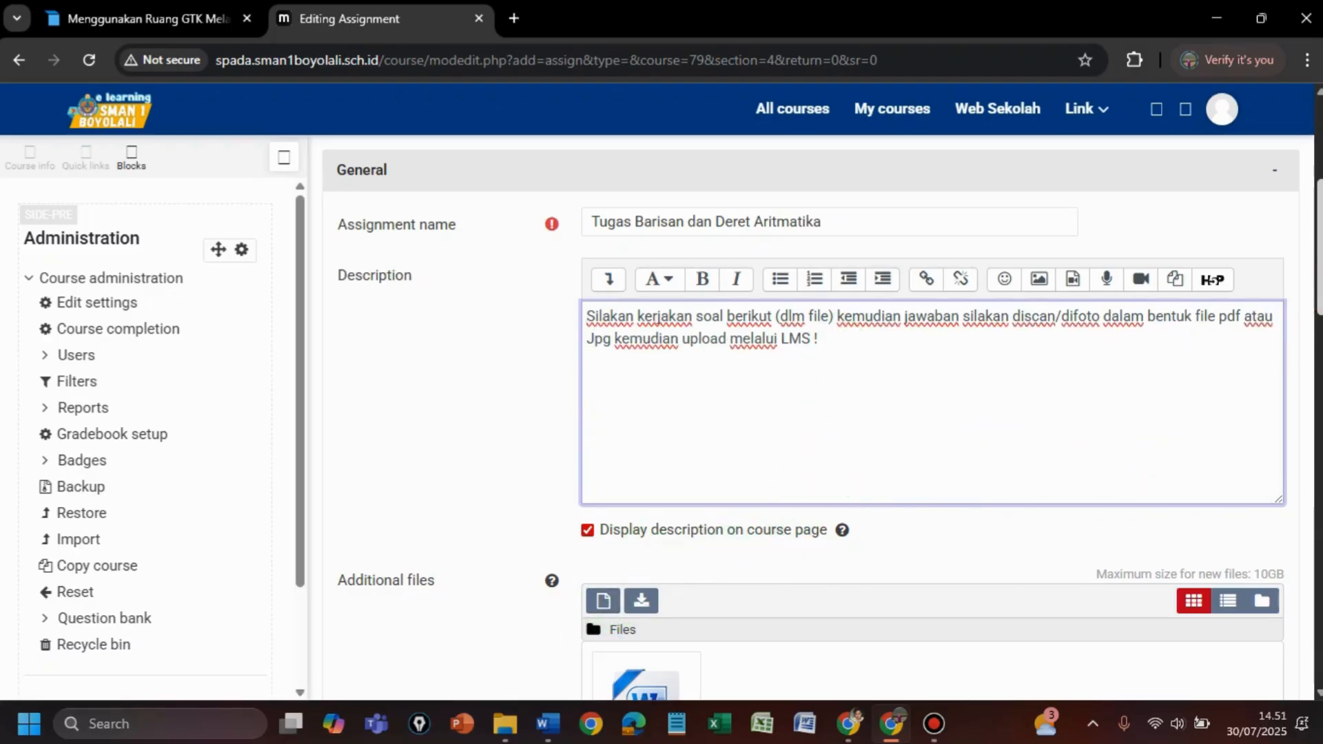
pyautogui.scroll(-2, 930, 414)
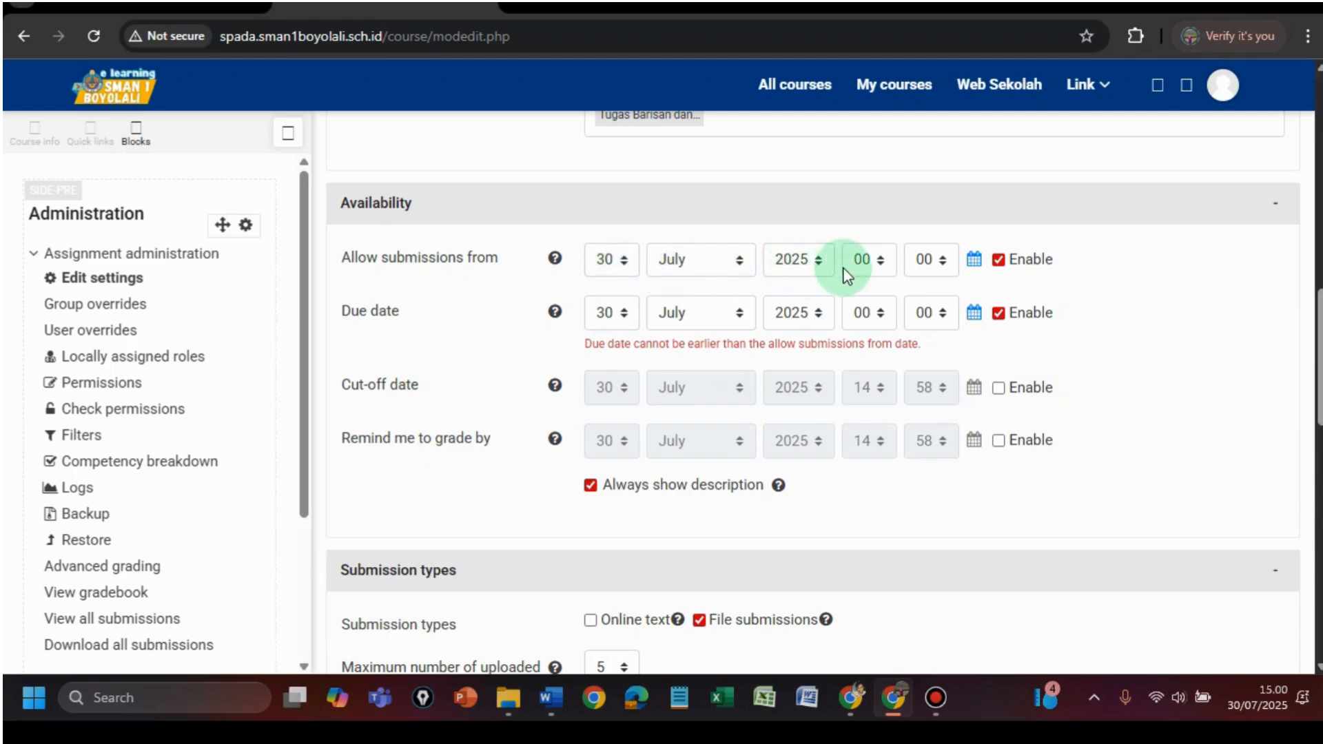
# - Open submissions at 07:00 and set the due date to 8 August 2025
pyautogui.click(879, 259)
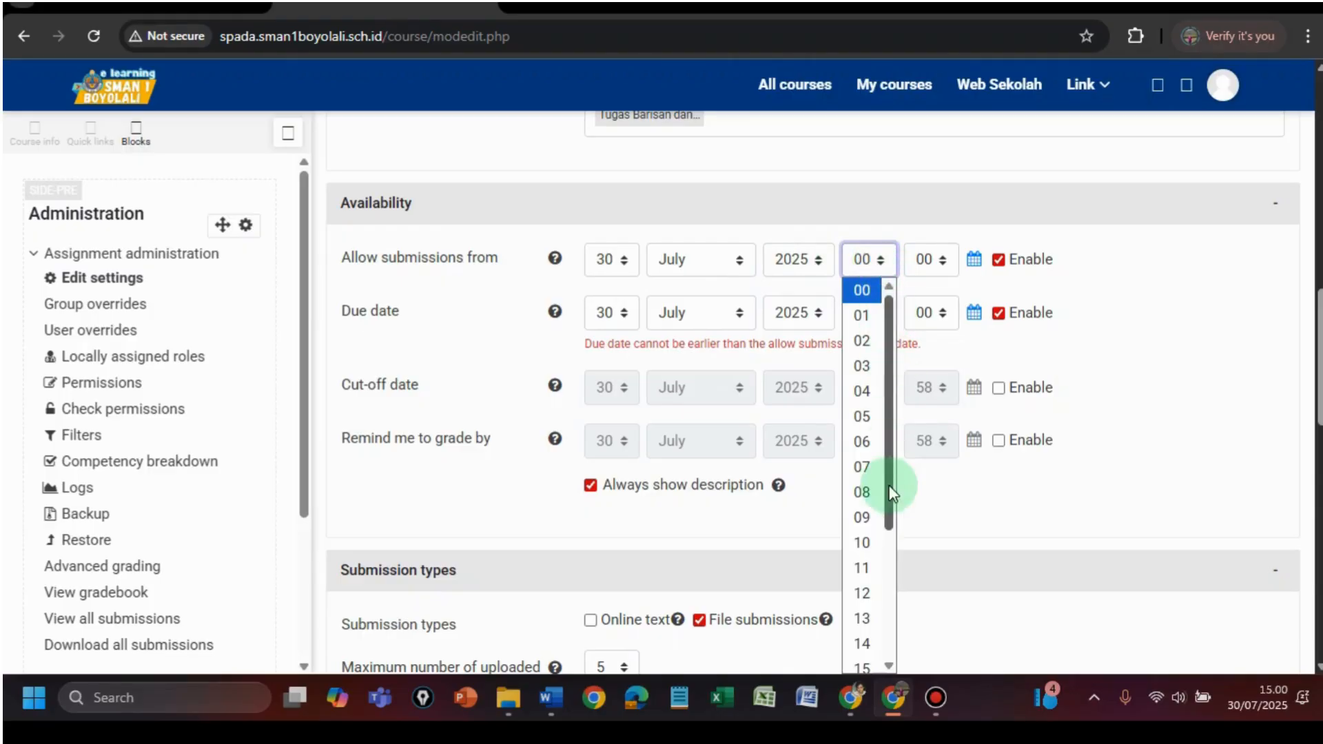
pyautogui.click(869, 467)
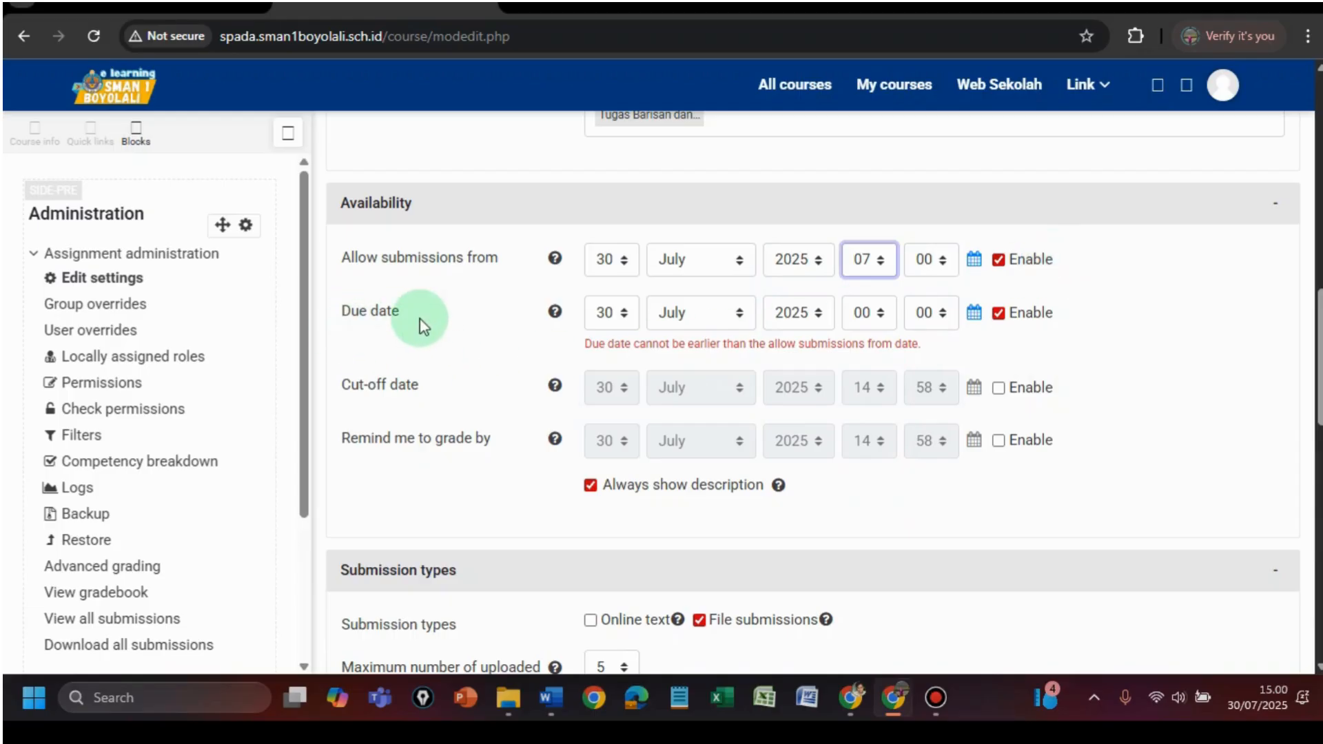
pyautogui.click(623, 315)
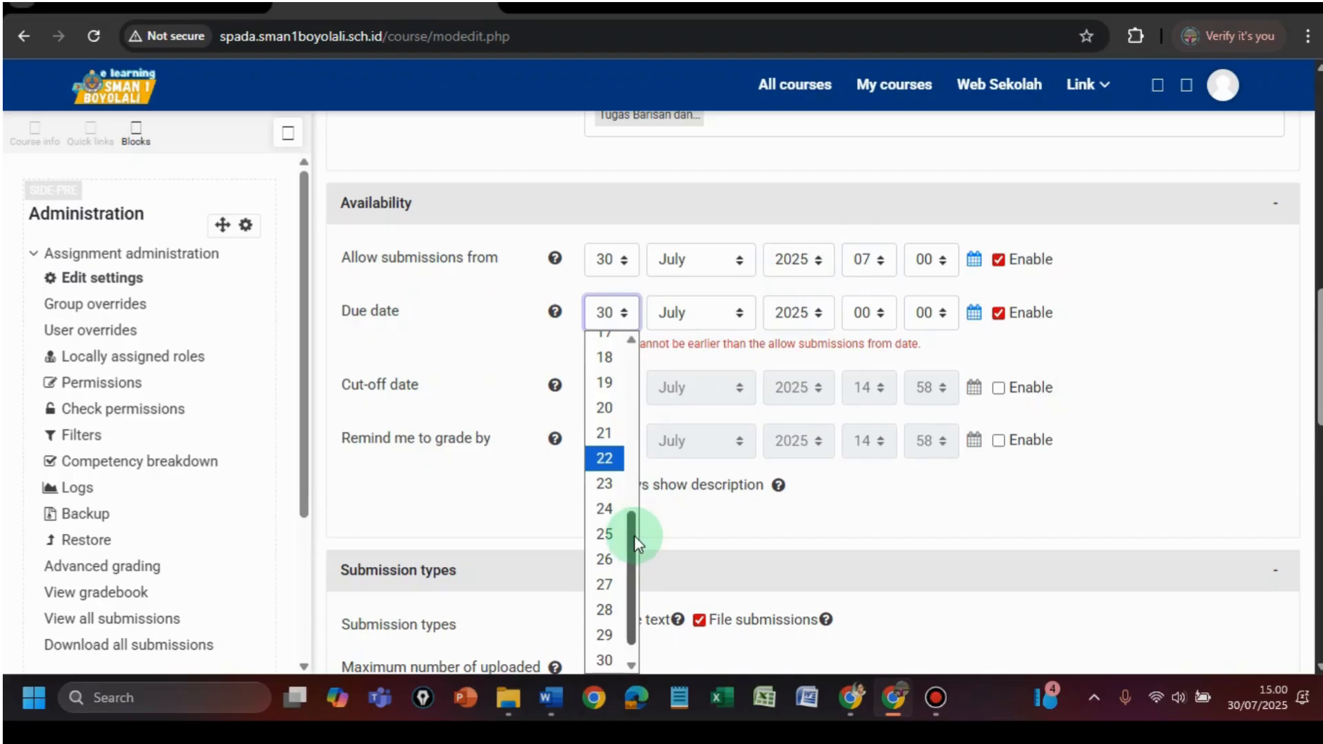
pyautogui.moveTo(633, 532); pyautogui.dragTo(655, 292)
pyautogui.click(600, 520)
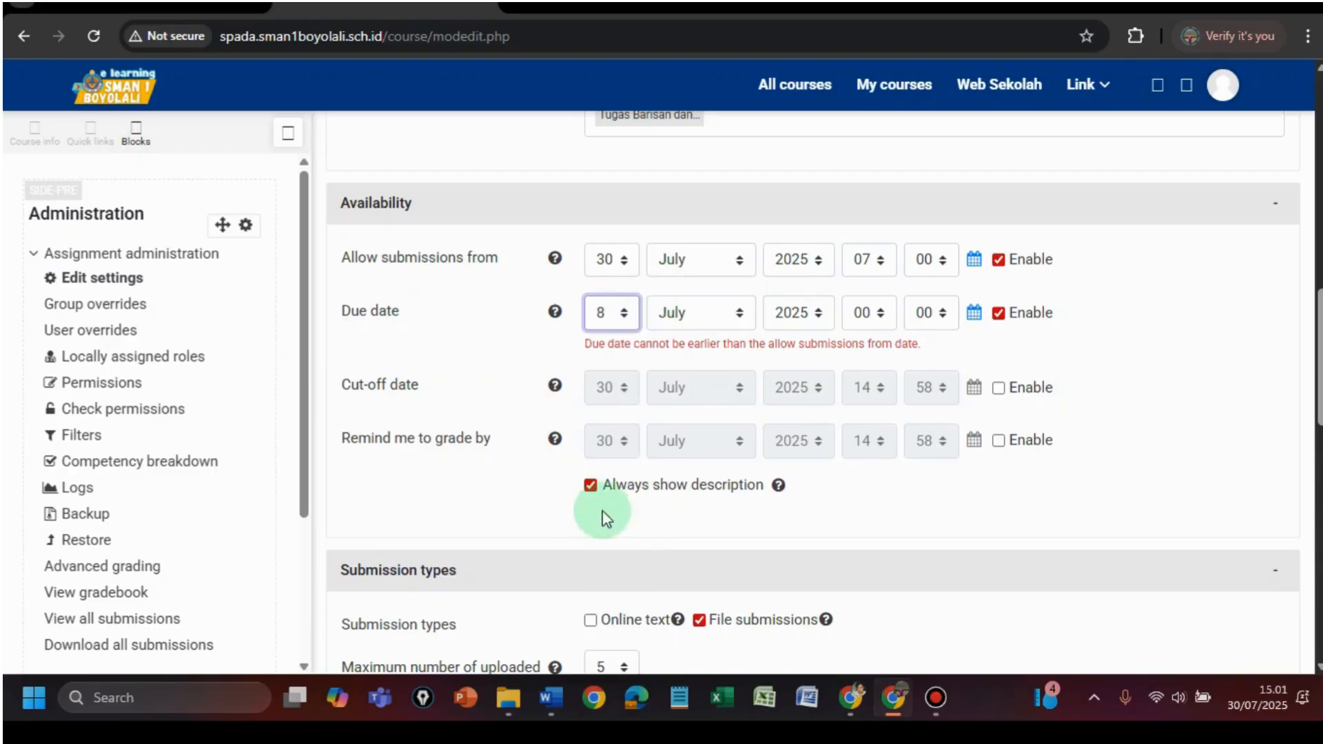
pyautogui.click(740, 317)
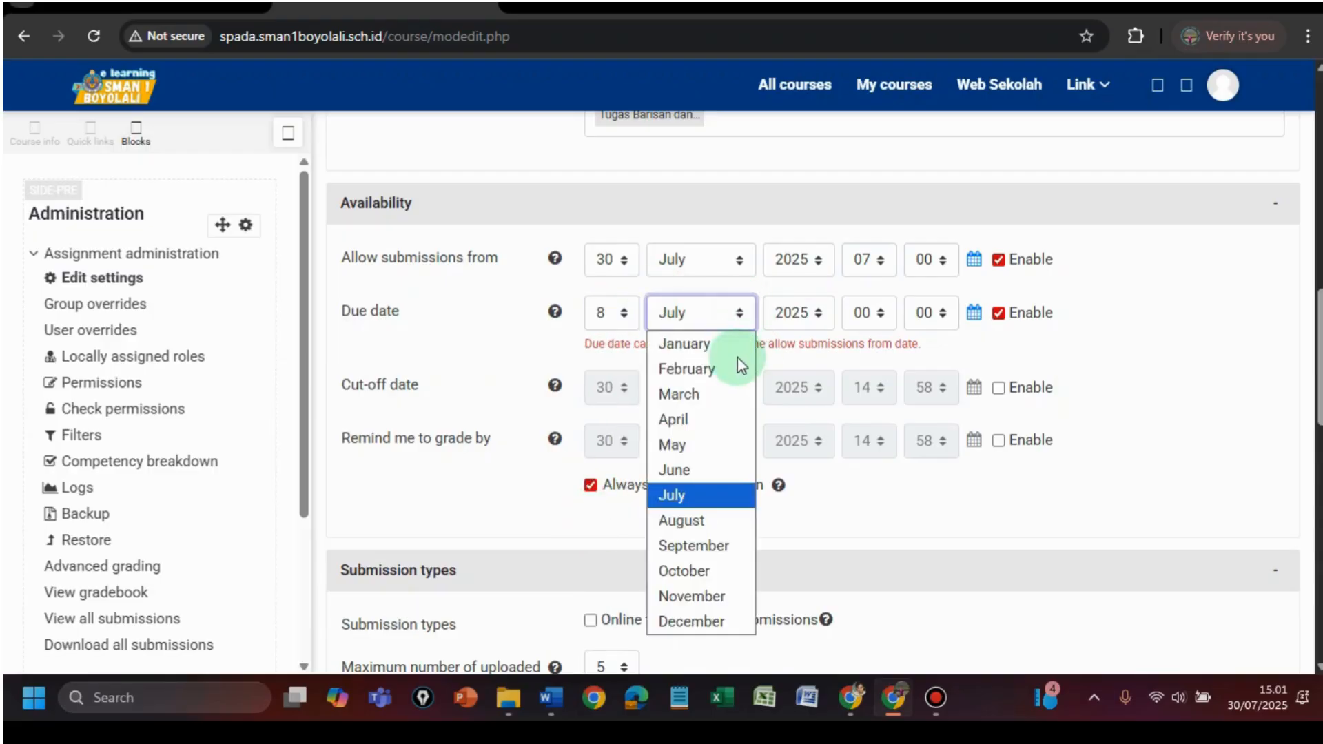
pyautogui.click(726, 520)
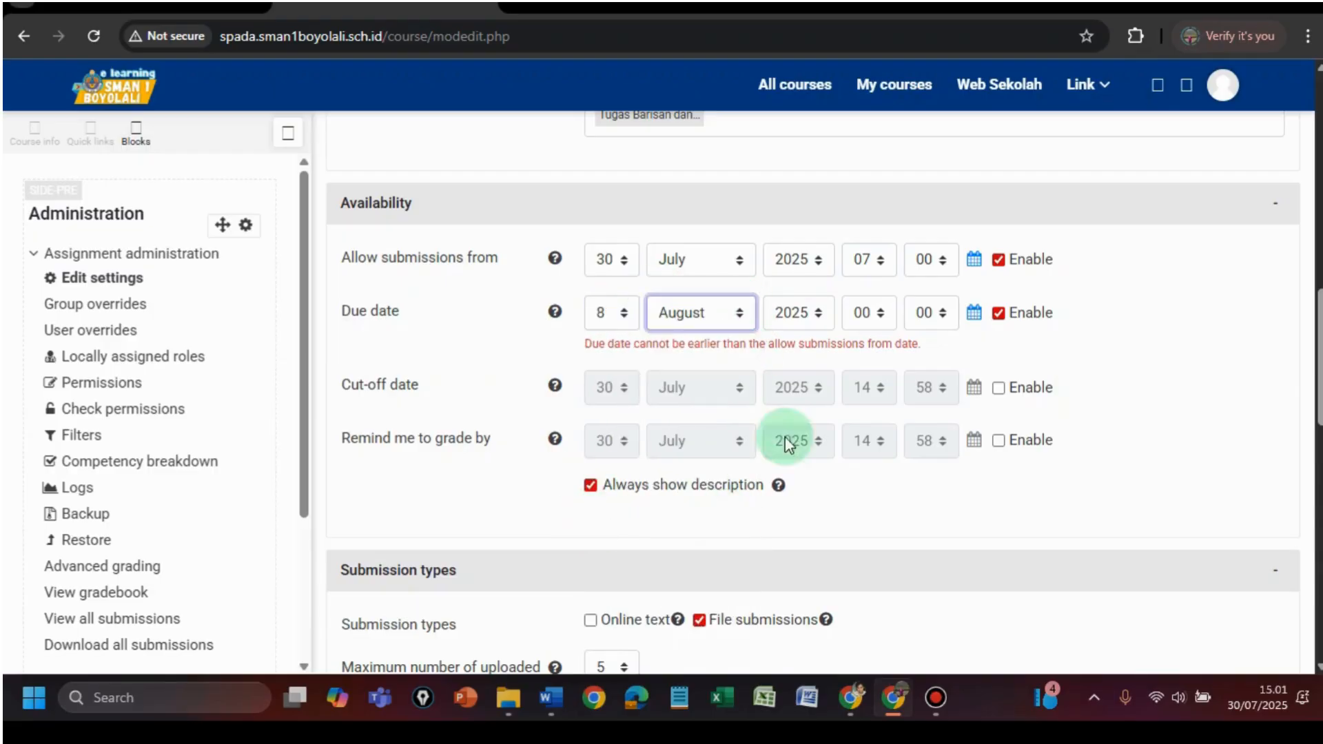
# - Set the due time to 15:30
pyautogui.click(880, 313)
pyautogui.moveTo(891, 502); pyautogui.dragTo(903, 582)
pyautogui.scroll(2, 877, 570)
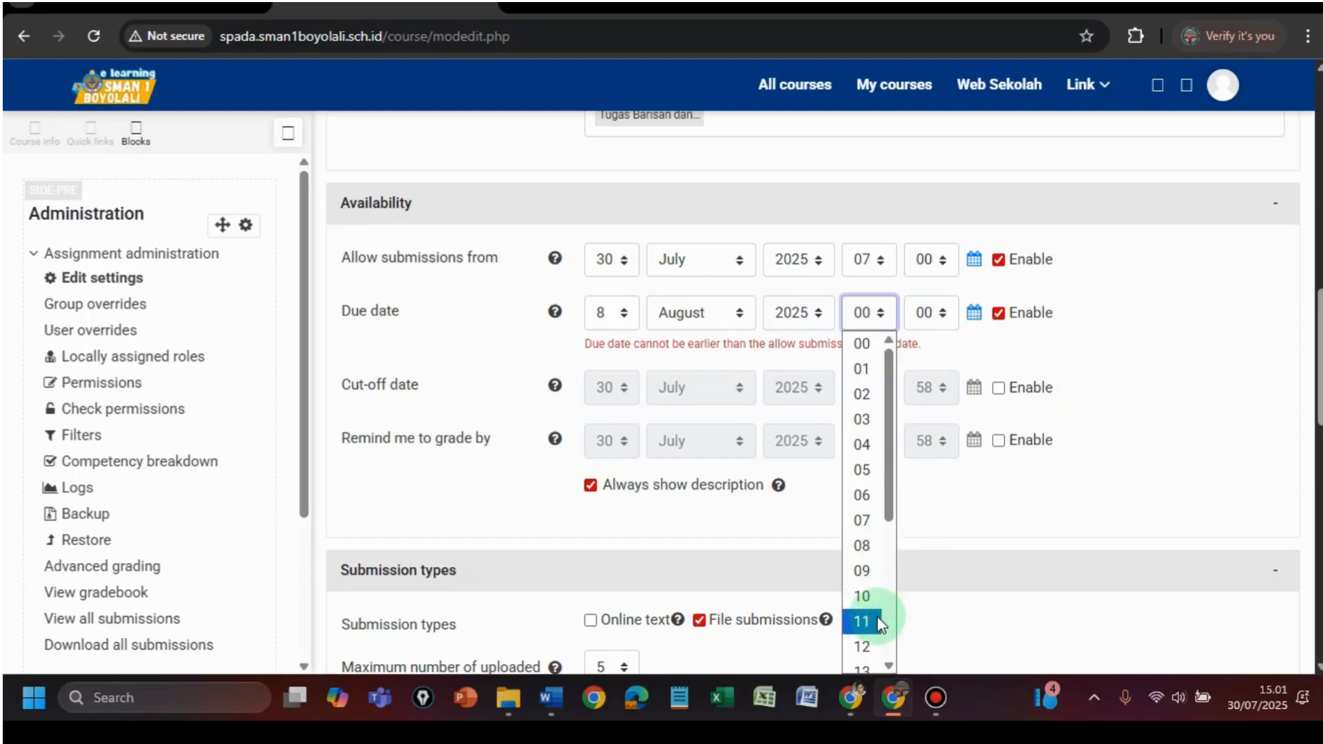
pyautogui.scroll(-4, 890, 667)
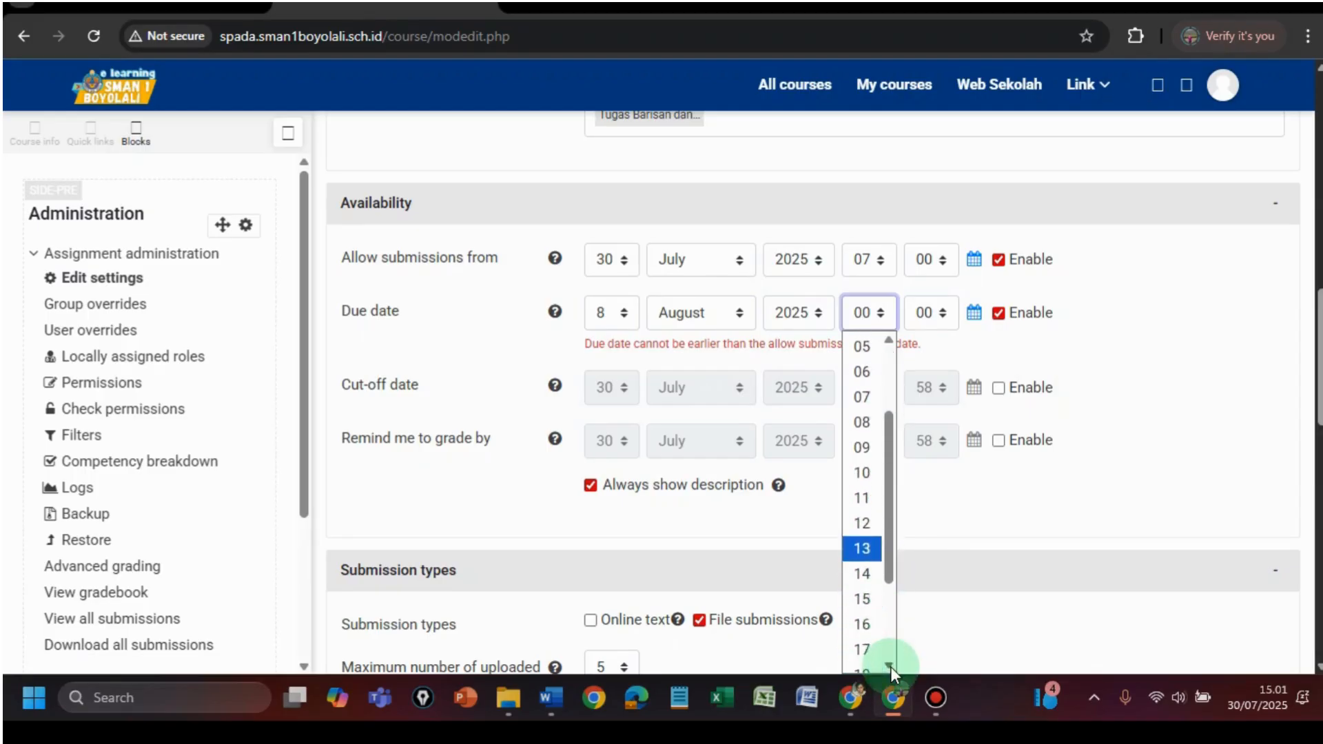
pyautogui.click(870, 460)
pyautogui.click(941, 323)
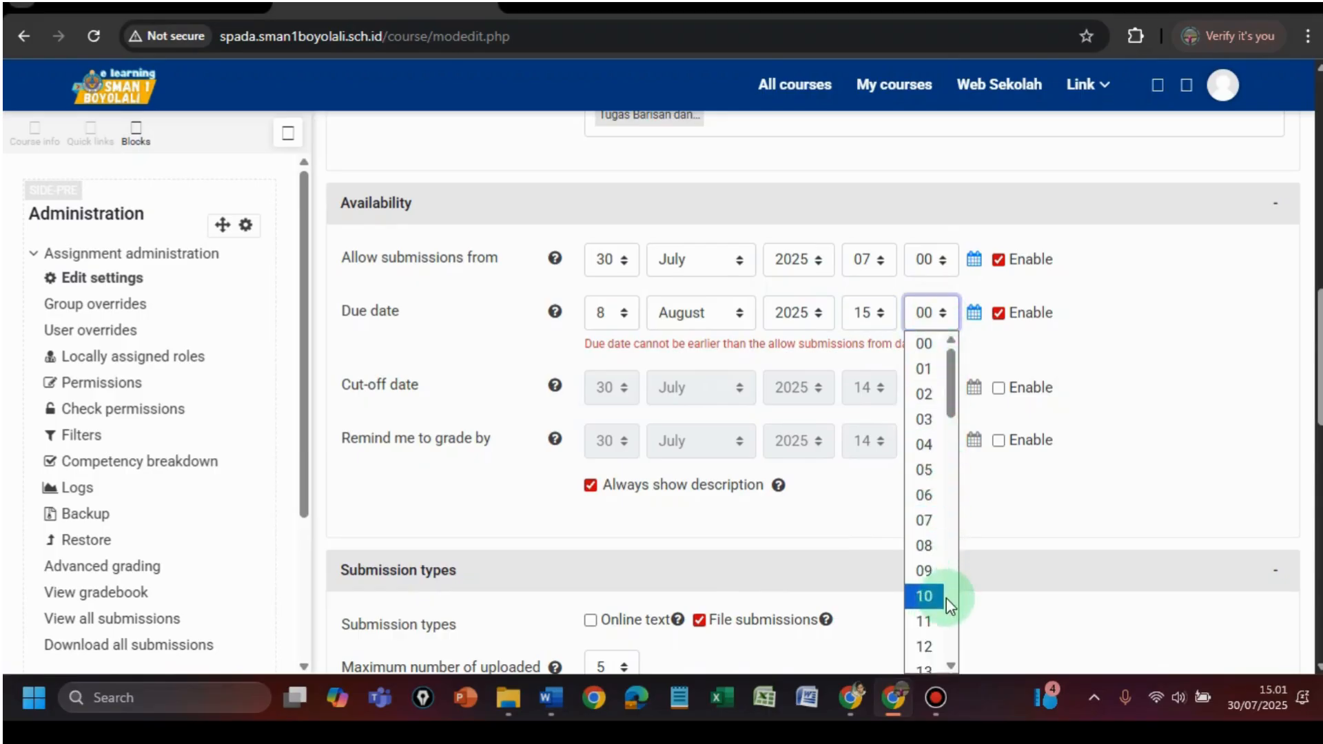
pyautogui.moveTo(948, 389); pyautogui.dragTo(976, 475)
pyautogui.scroll(5, 965, 493)
pyautogui.scroll(-1, 937, 538)
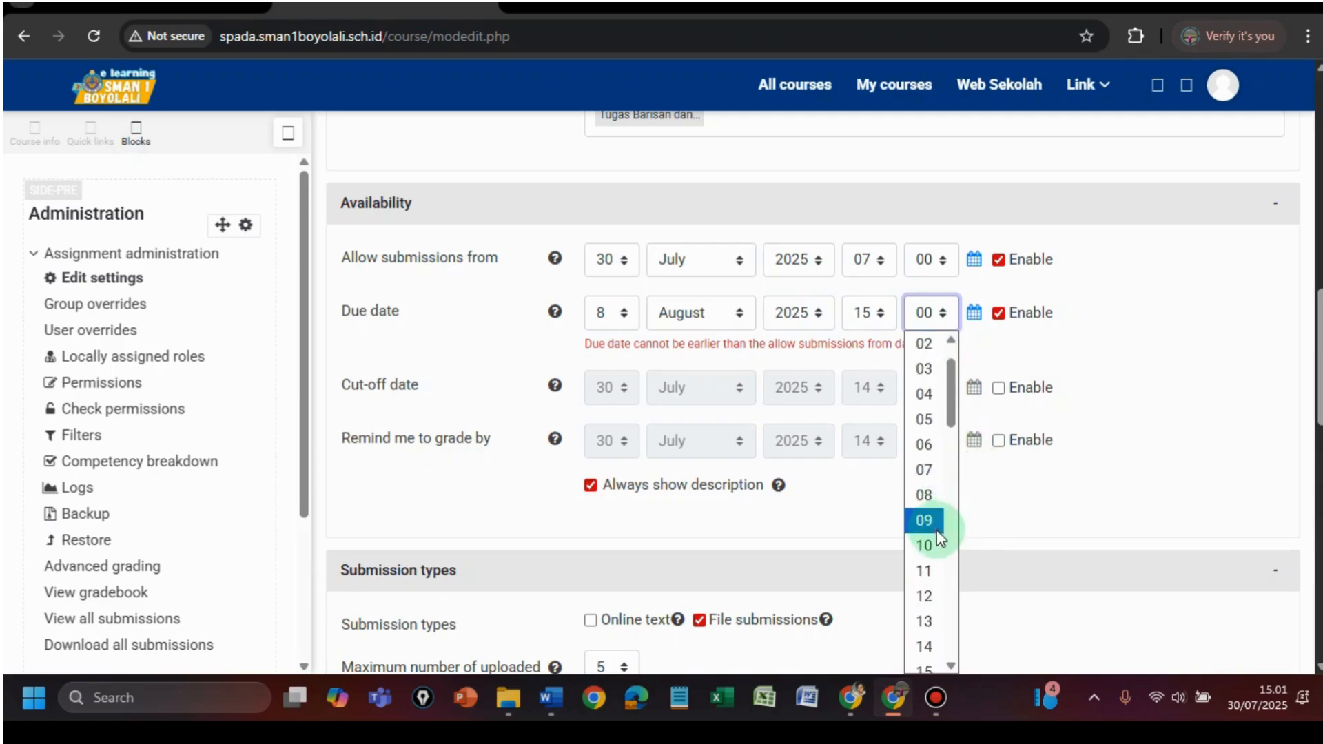
pyautogui.moveTo(952, 415); pyautogui.dragTo(970, 493)
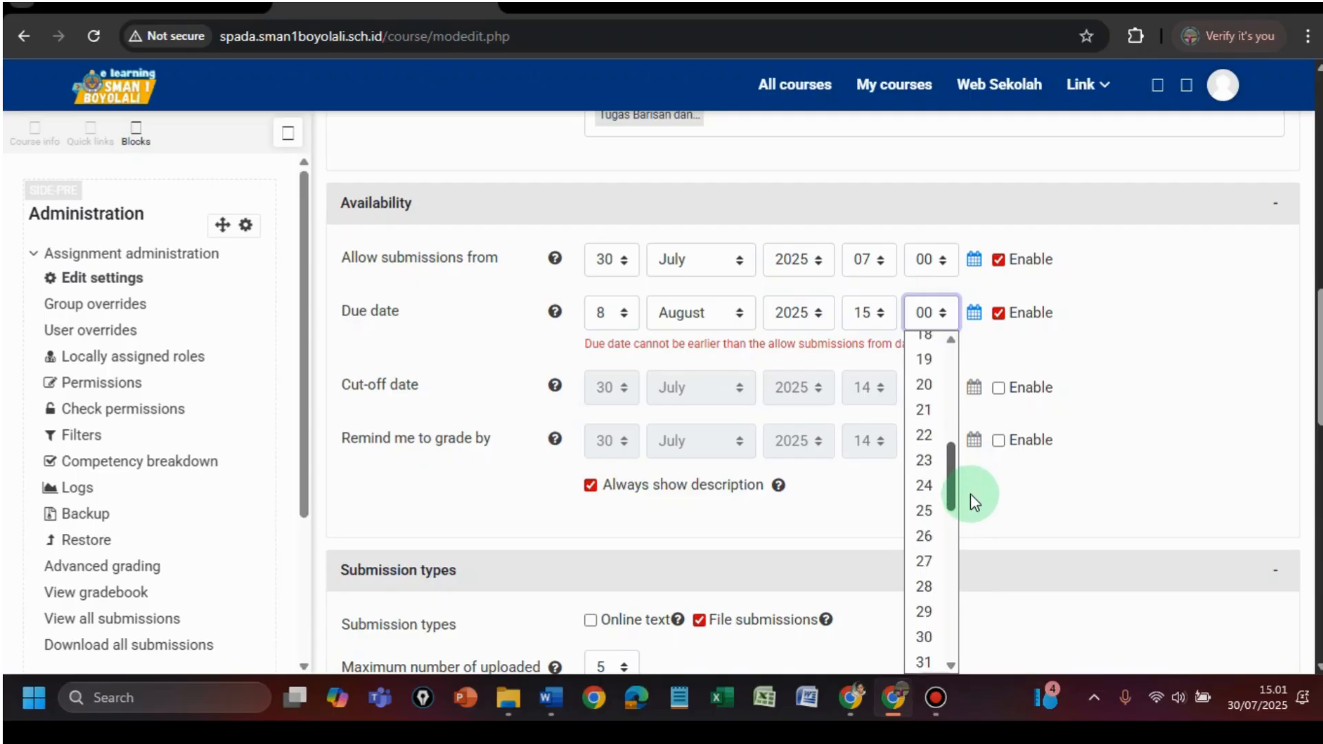
pyautogui.click(935, 632)
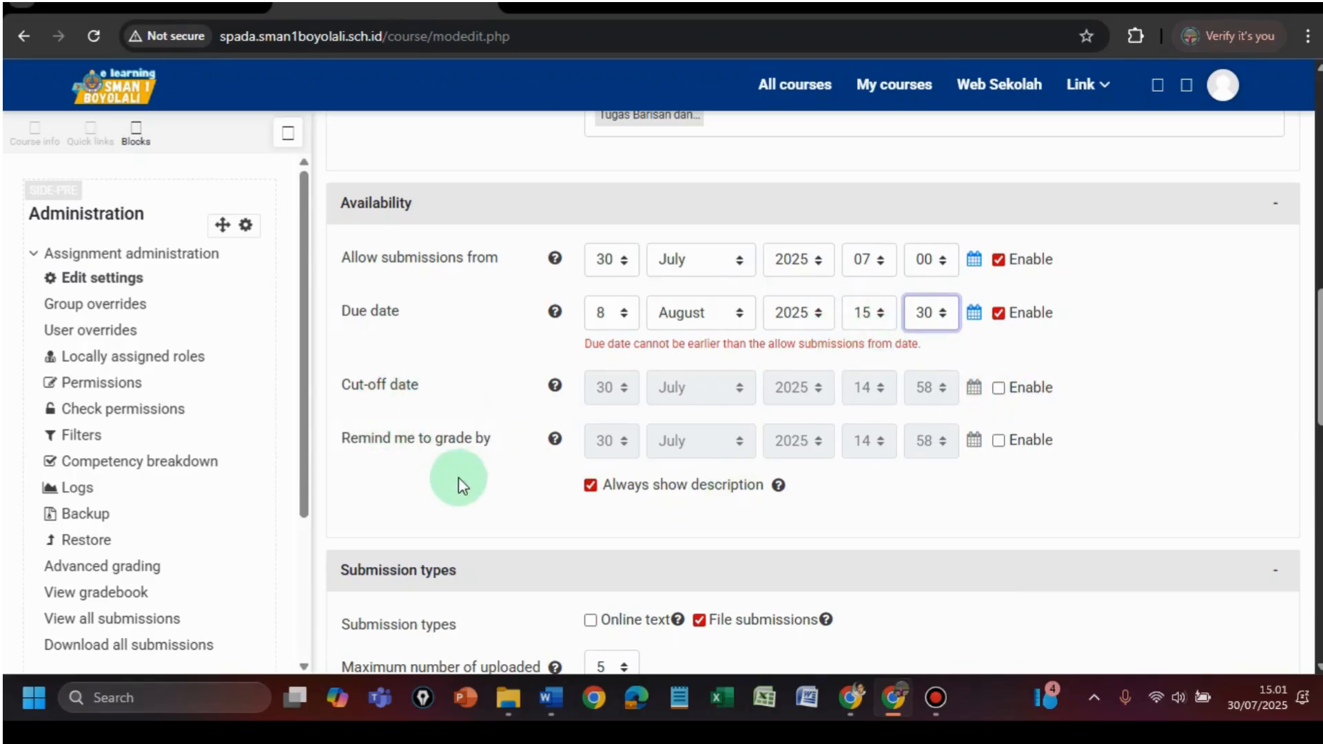
# - Toggle the Remind me to grade by date on and back off
pyautogui.click(998, 440)
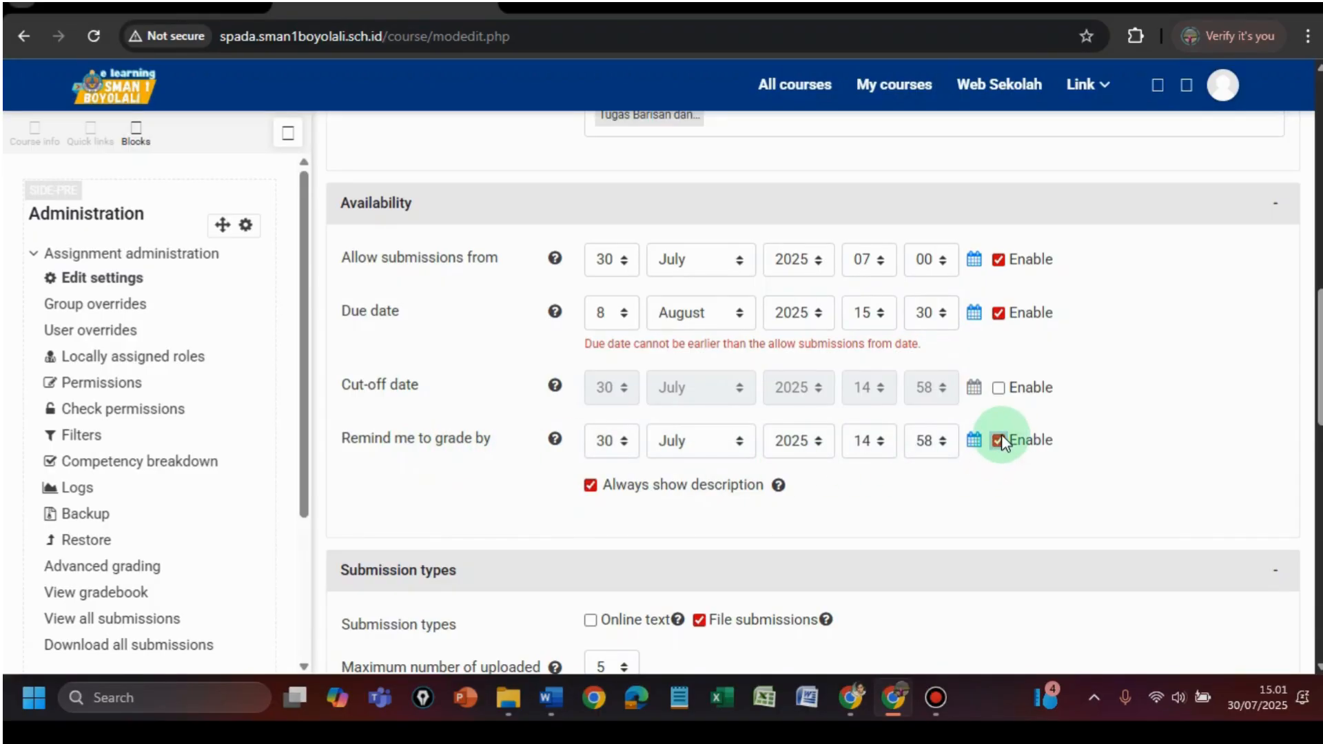
pyautogui.click(1000, 440)
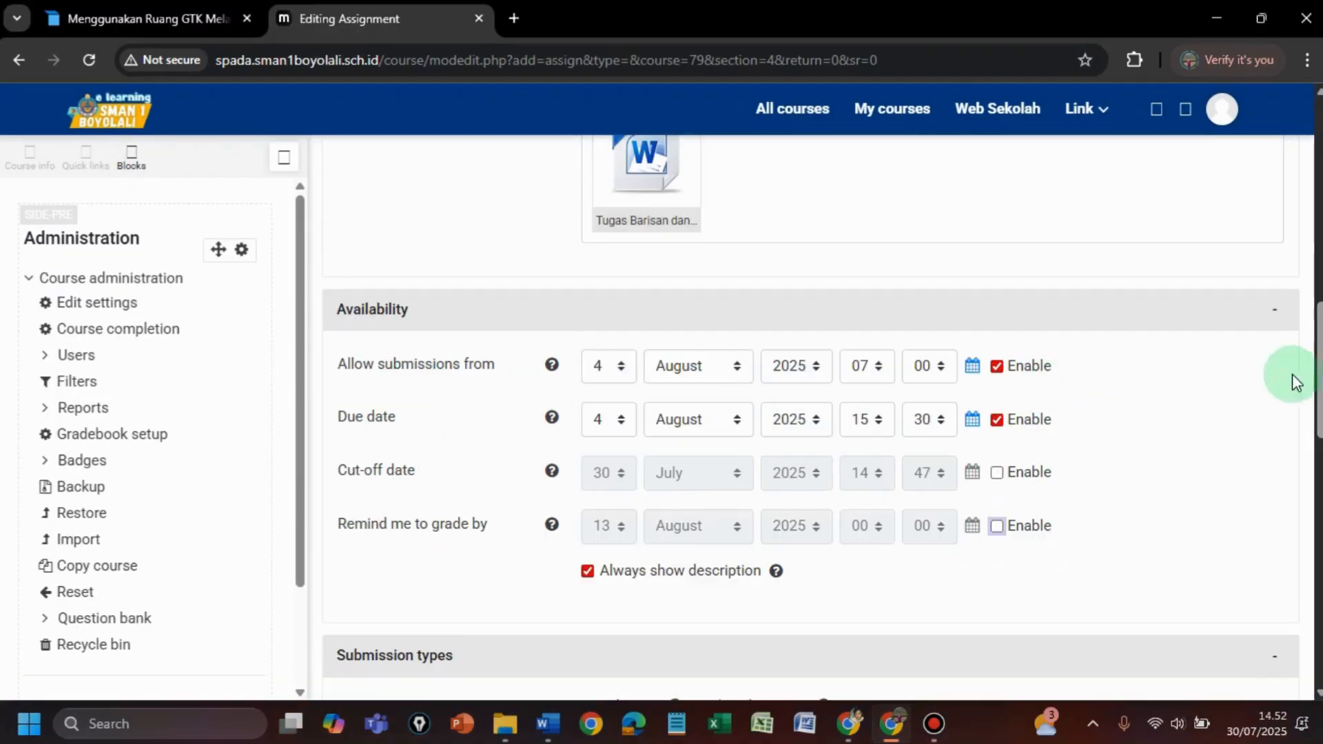
pyautogui.scroll(-5, 1307, 359)
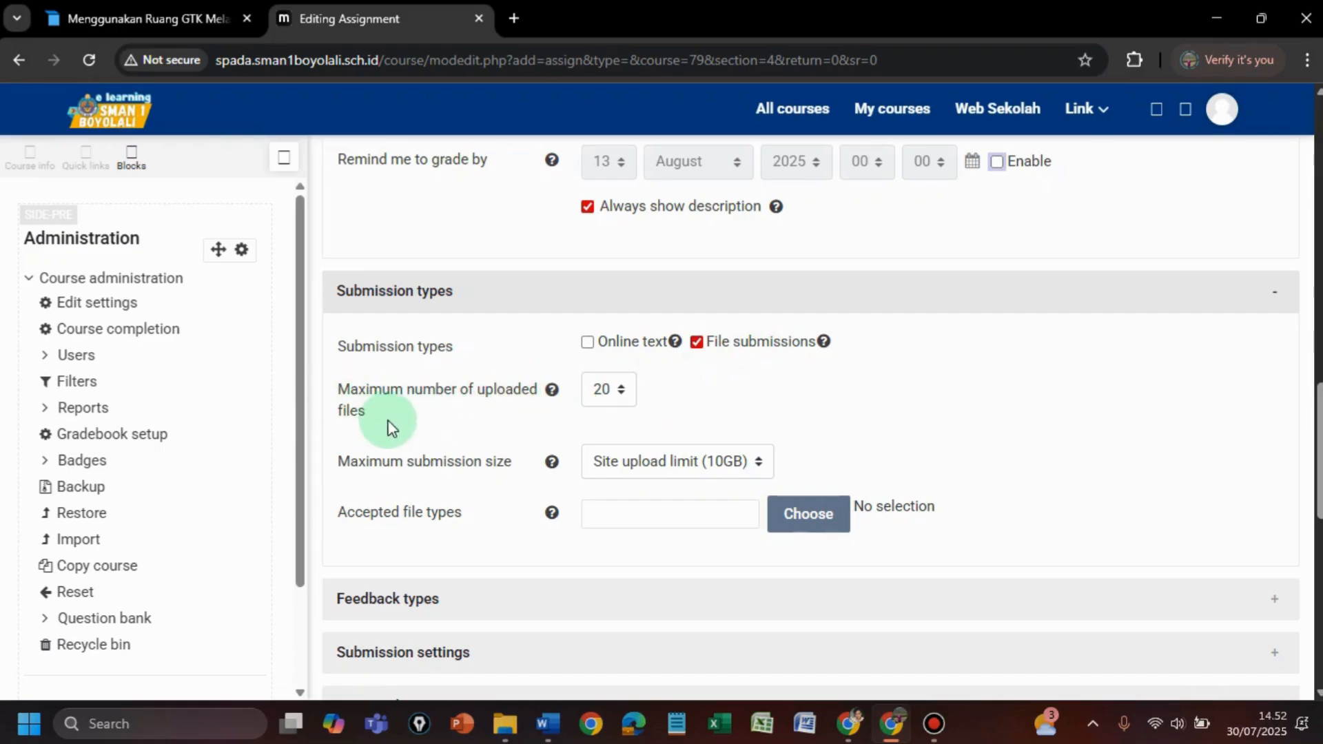
# - Cap uploads at 5 files and the maximum submission size at 500MB
pyautogui.click(618, 390)
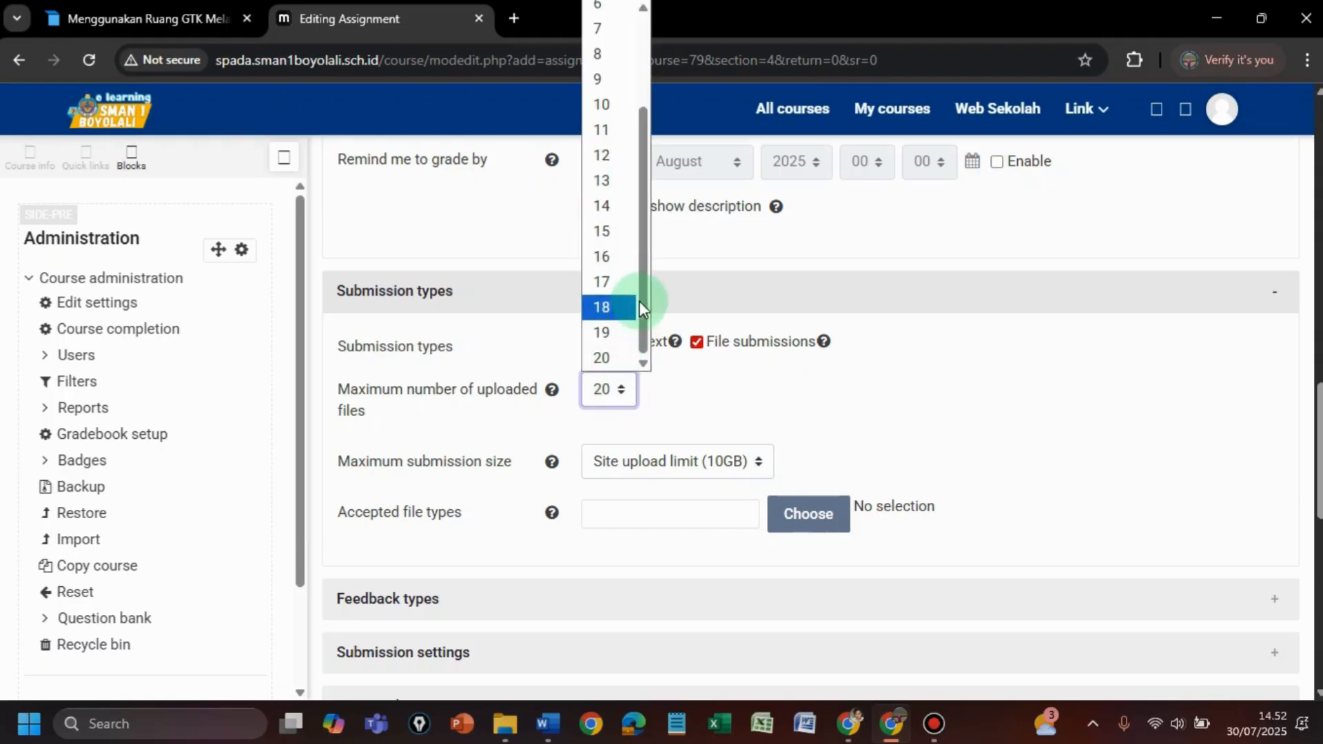
pyautogui.scroll(2, 620, 207)
pyautogui.scroll(-1, 624, 134)
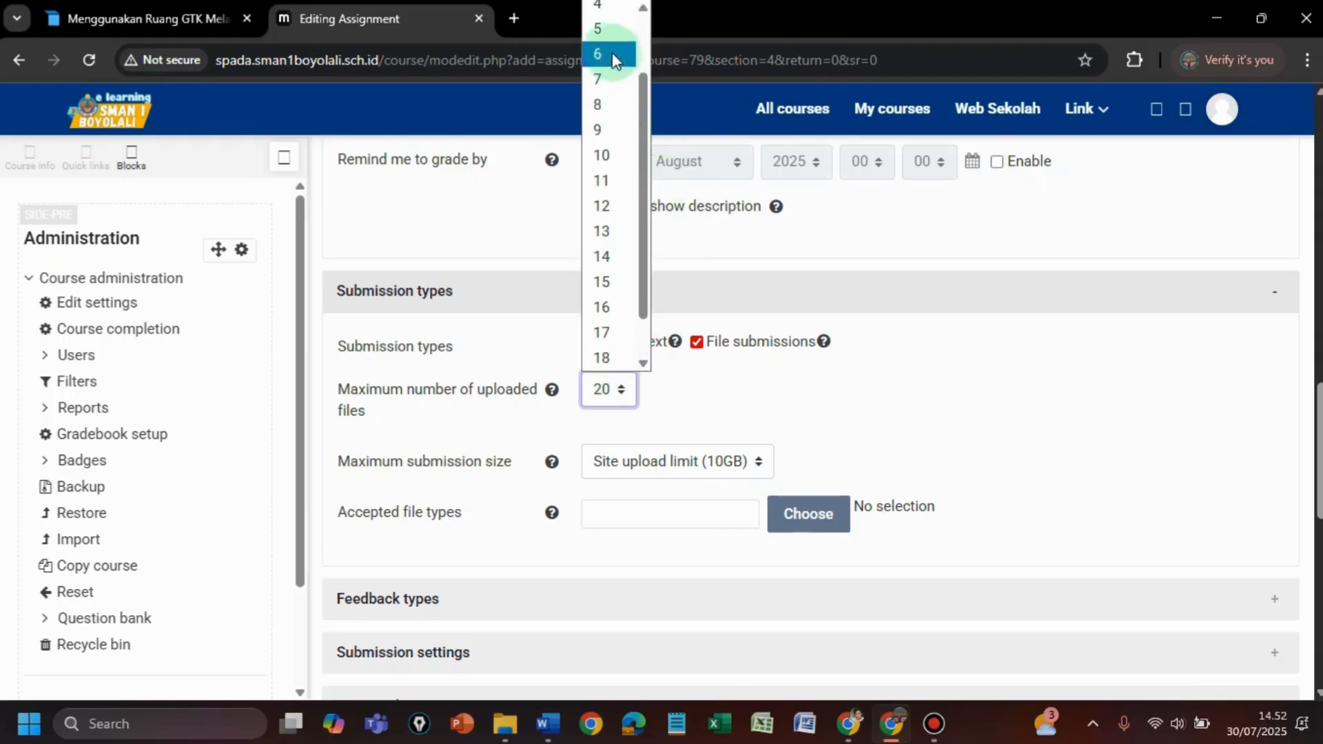
pyautogui.click(606, 28)
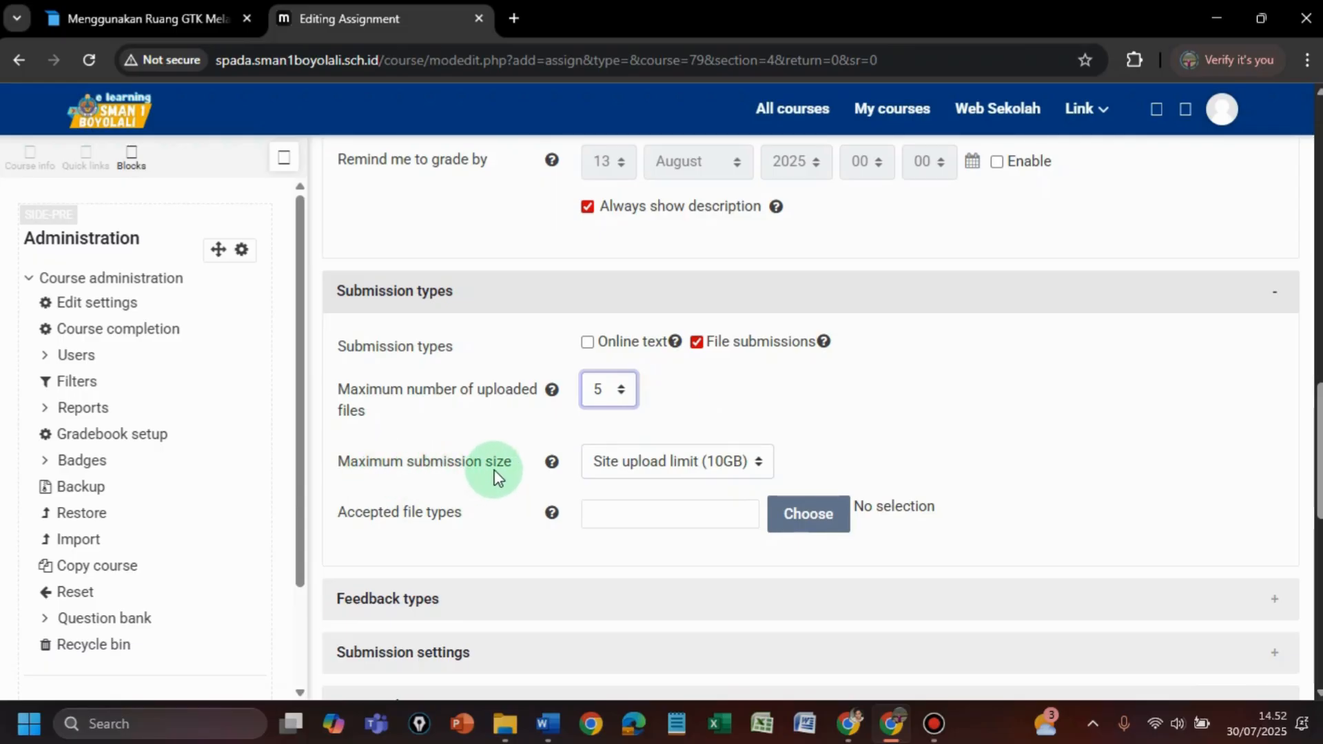
pyautogui.click(757, 461)
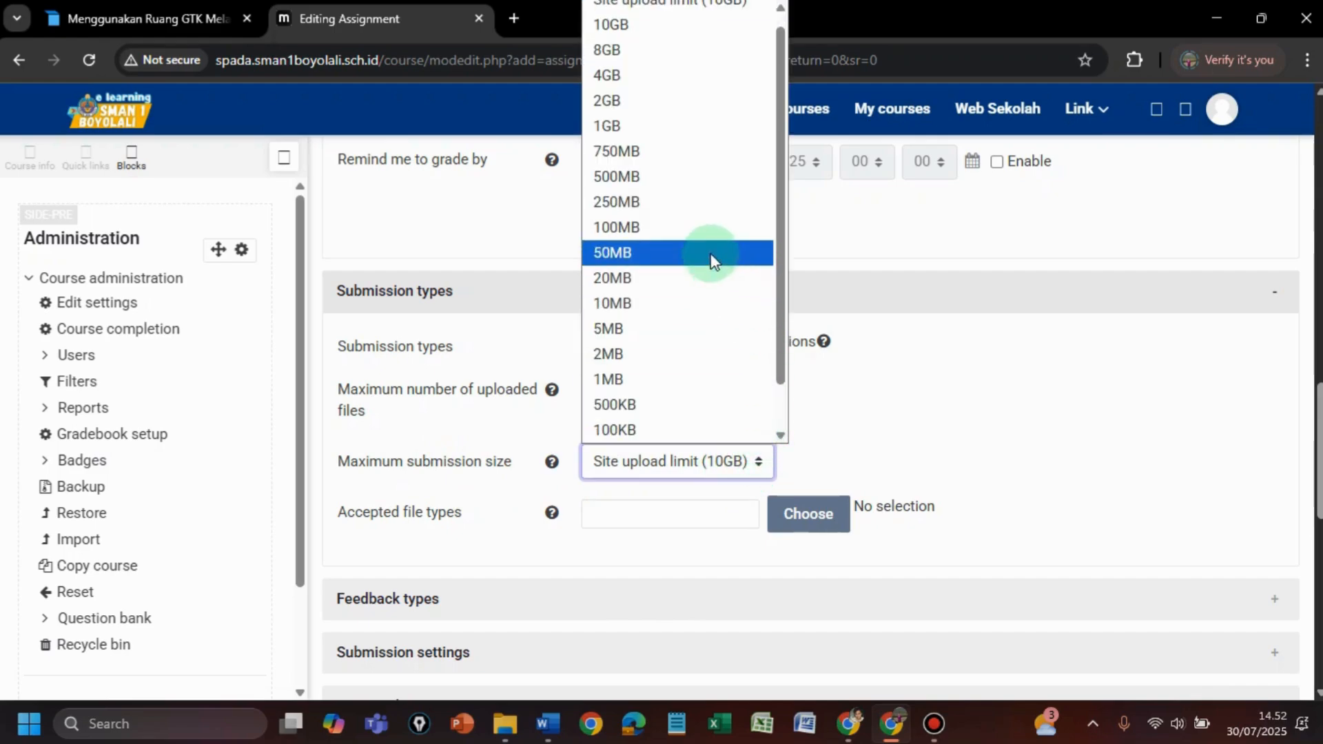
pyautogui.click(672, 176)
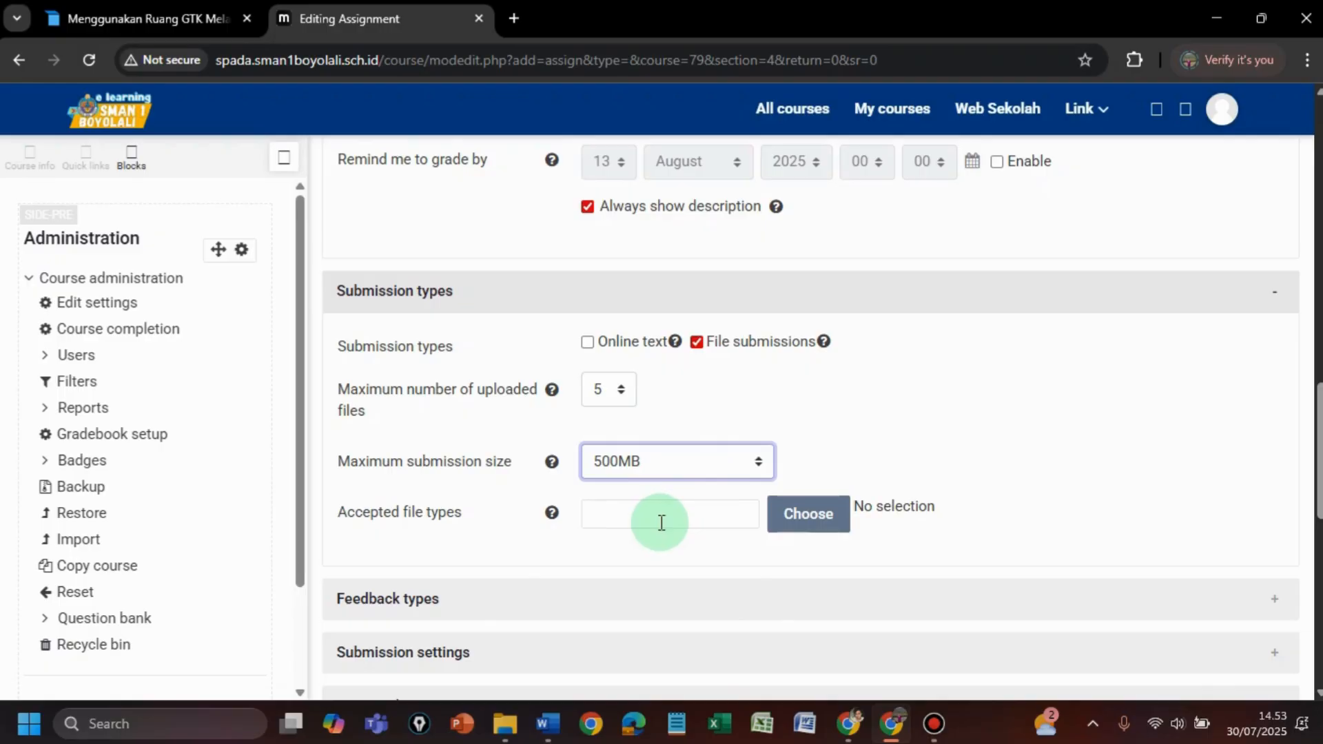
# - Set Accepted file types to All file types and save the choice
pyautogui.click(817, 519)
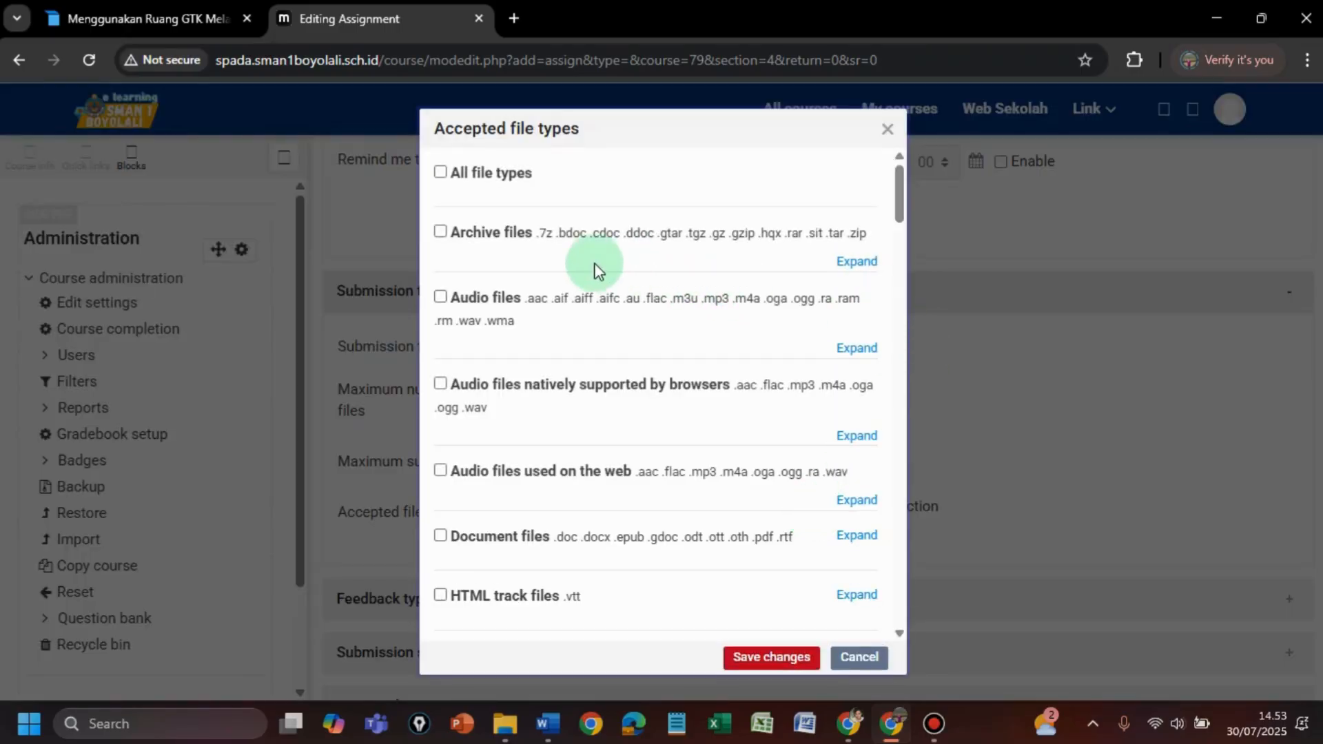
pyautogui.click(440, 174)
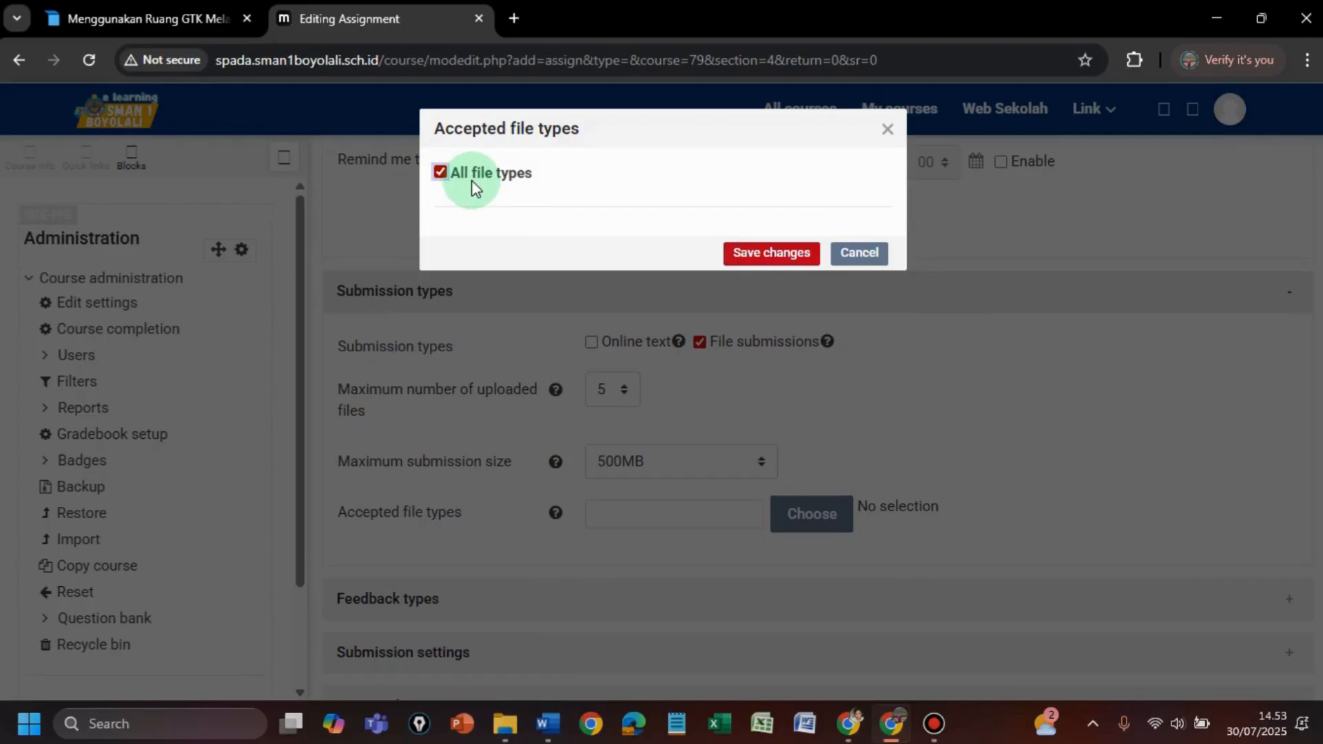
pyautogui.click(764, 255)
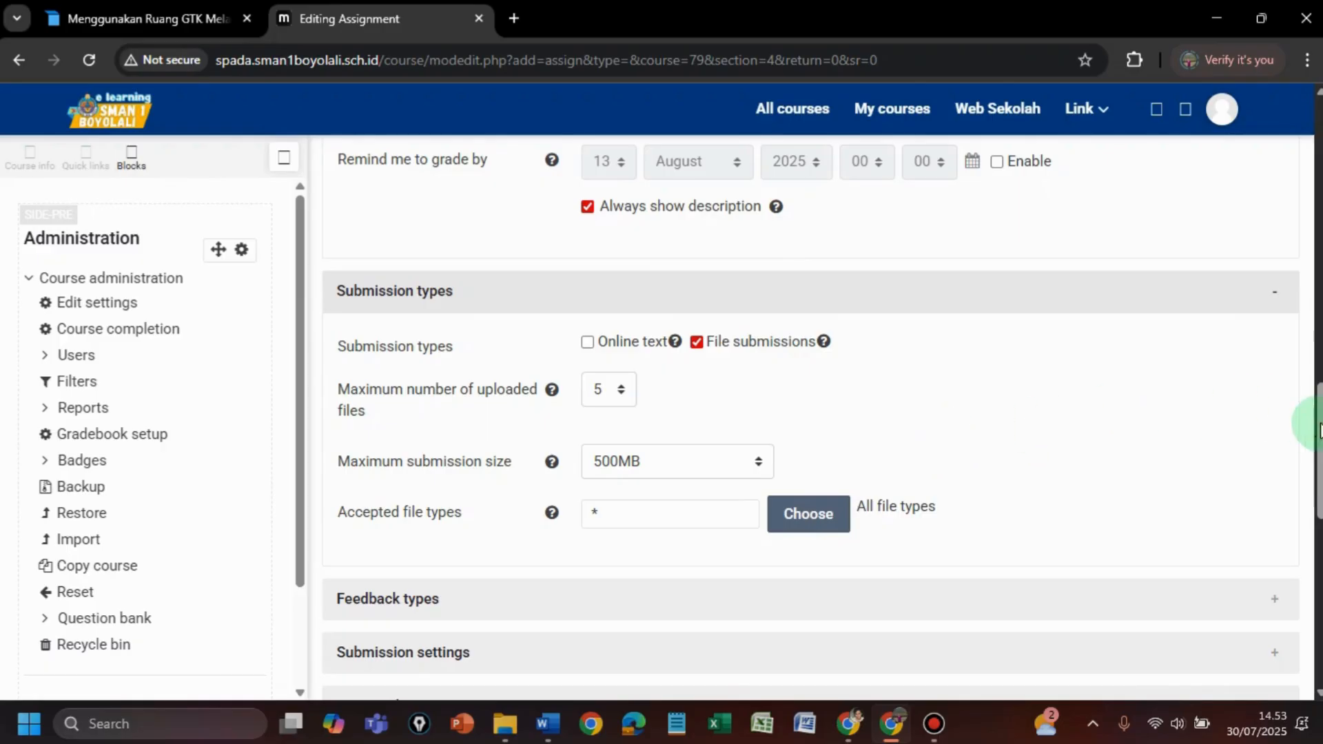
pyautogui.moveTo(1319, 436); pyautogui.dragTo(1319, 538)
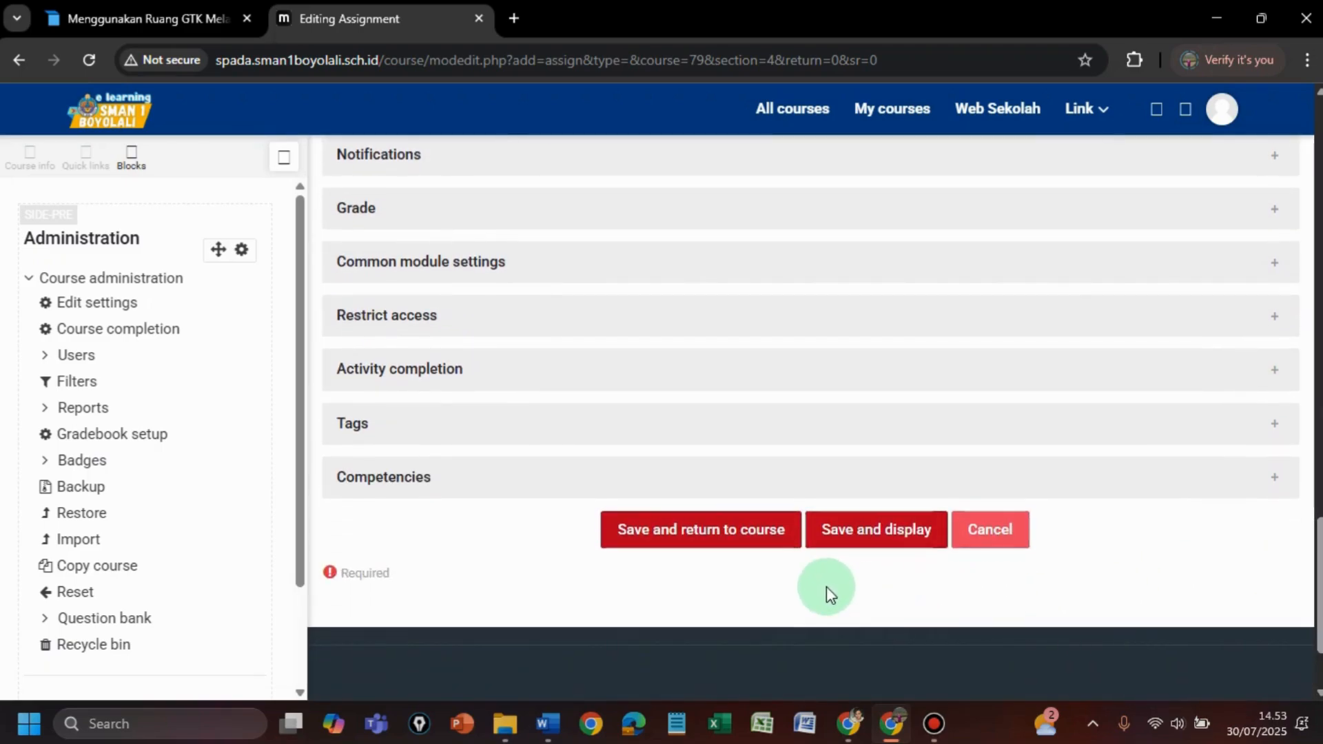
# - Save the assignment with Save and return to course
pyautogui.click(722, 536)
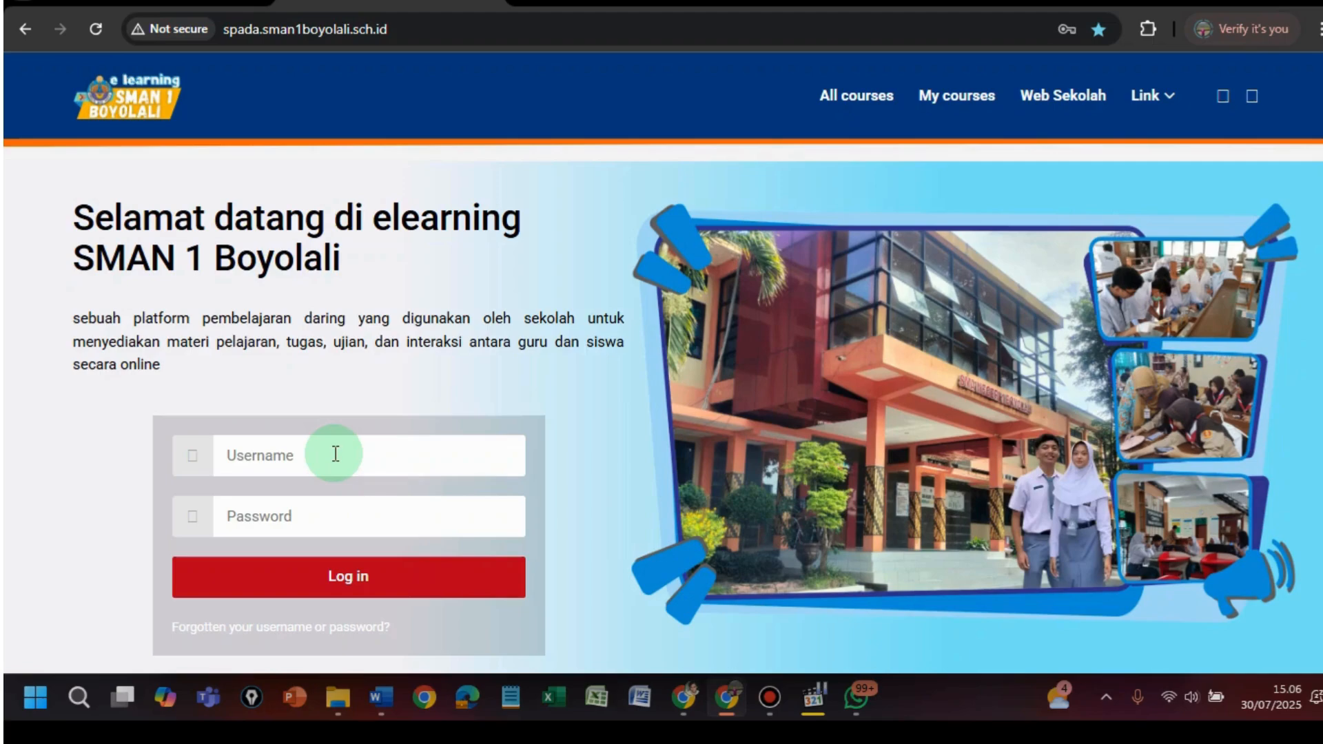
# - Sign in to the e-learning site with the student's username and password
pyautogui.click(336, 453)
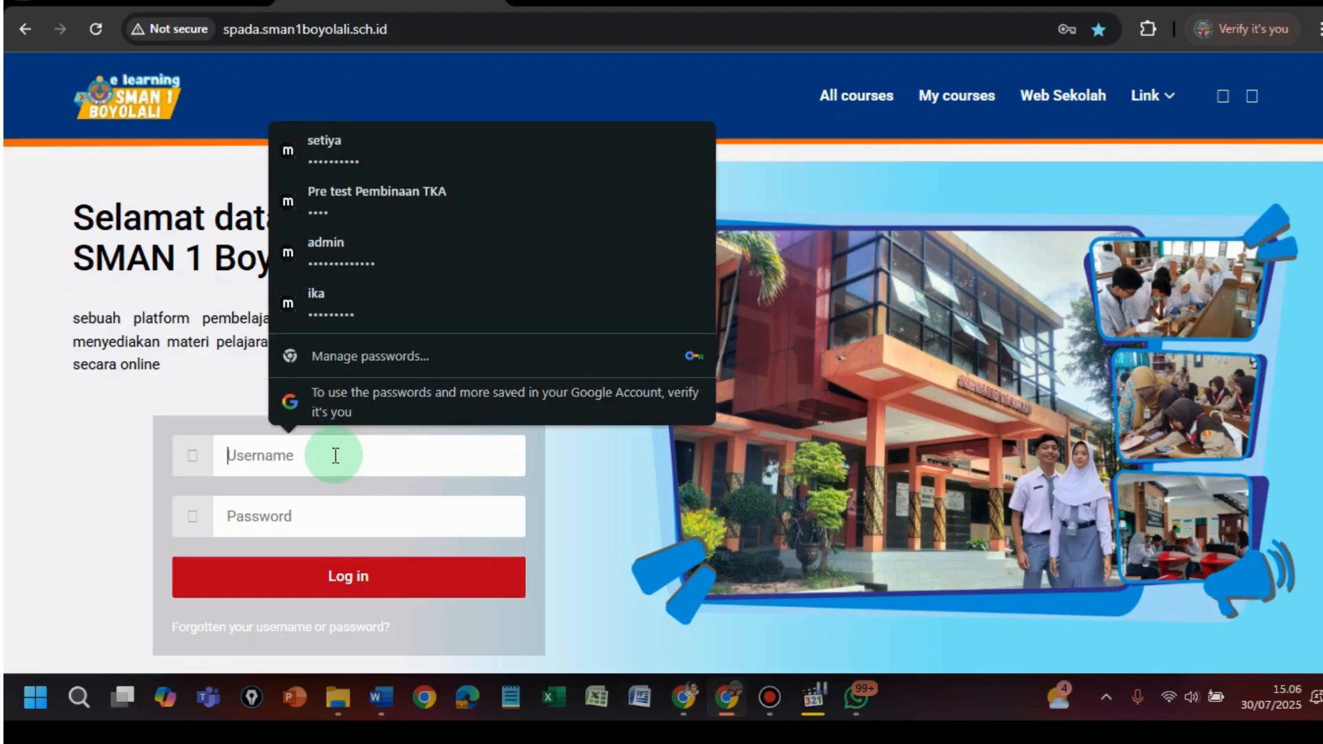
pyautogui.write('19017')
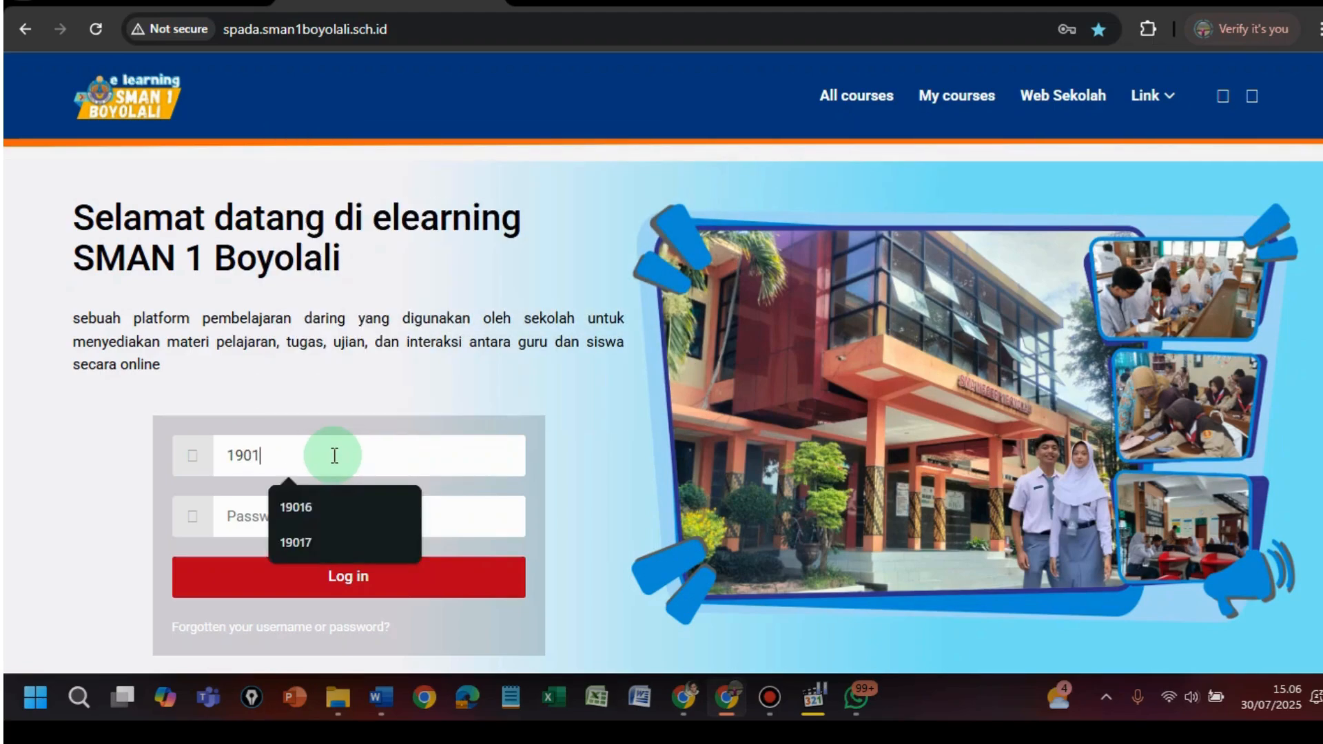
pyautogui.click(262, 517)
pyautogui.write('1')
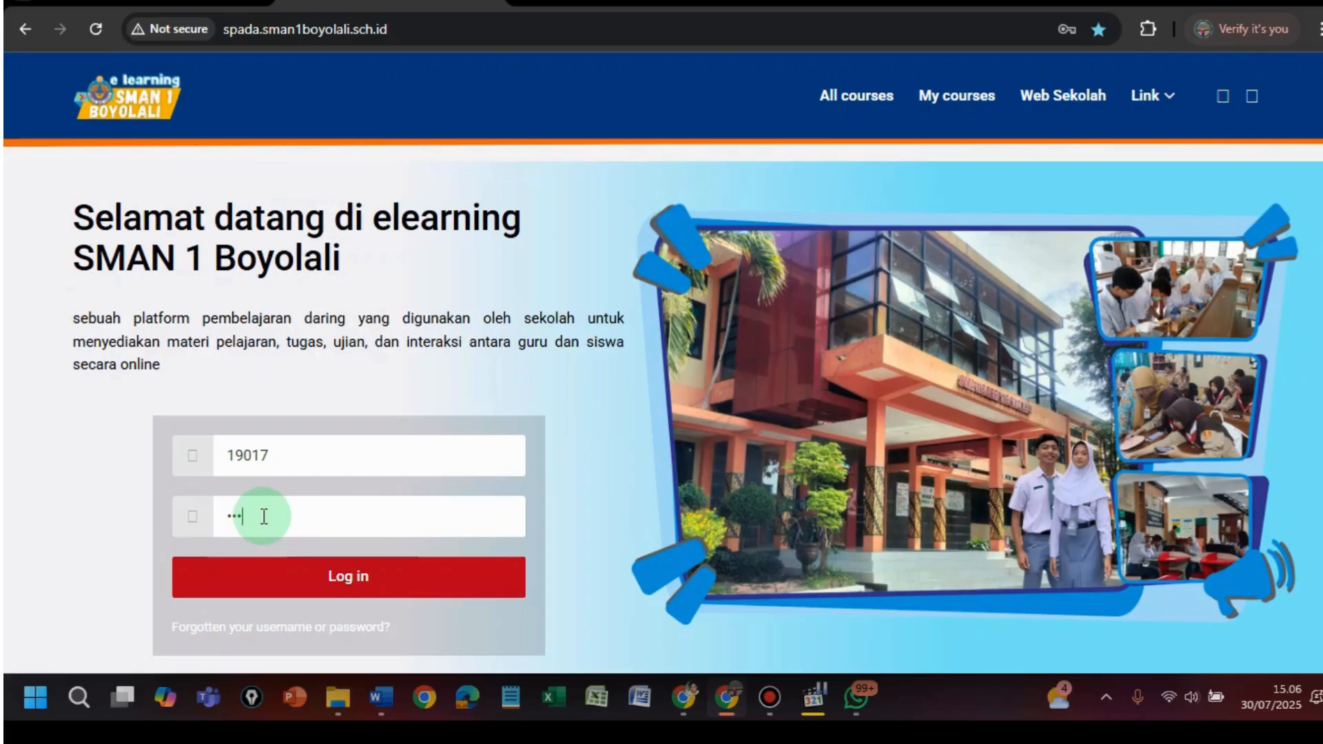
pyautogui.click(312, 574)
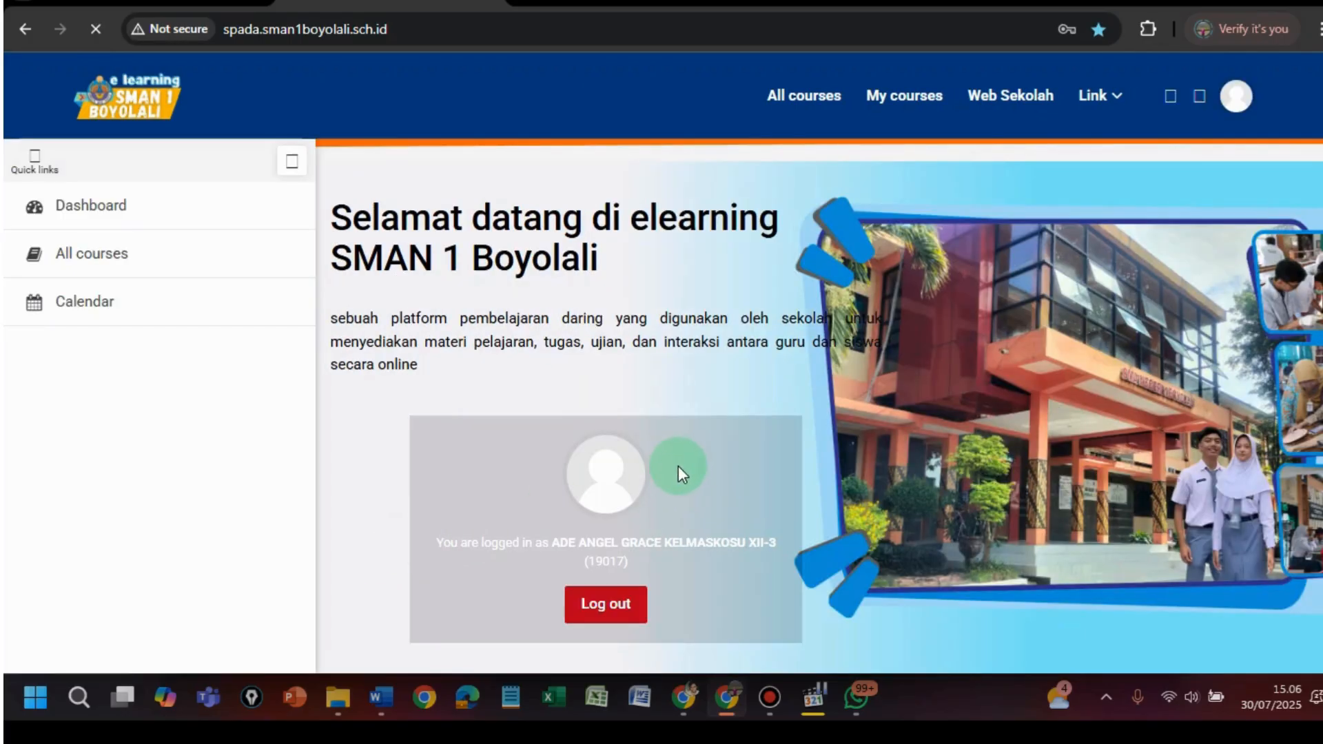
# - Browse All courses > Pembelajaran dan Penilaian > Matematika > the math teacher's category
pyautogui.click(97, 255)
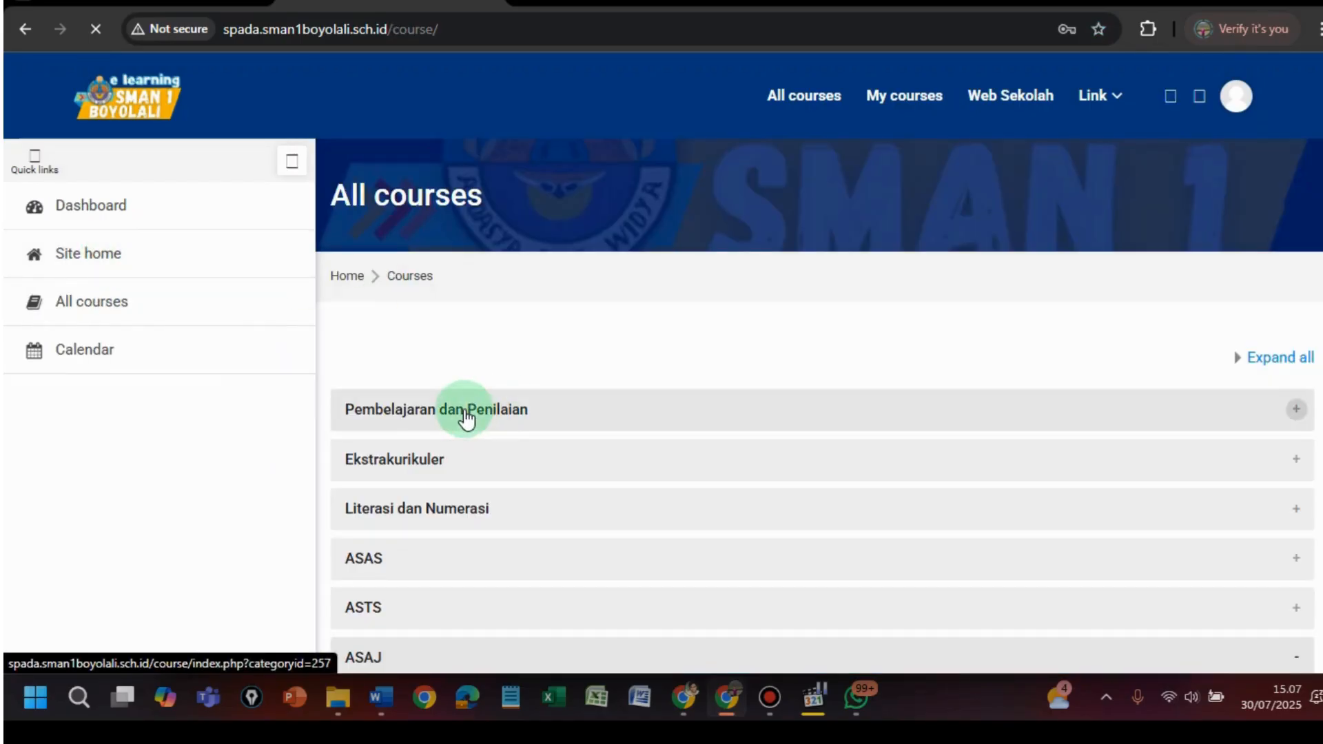
pyautogui.click(465, 413)
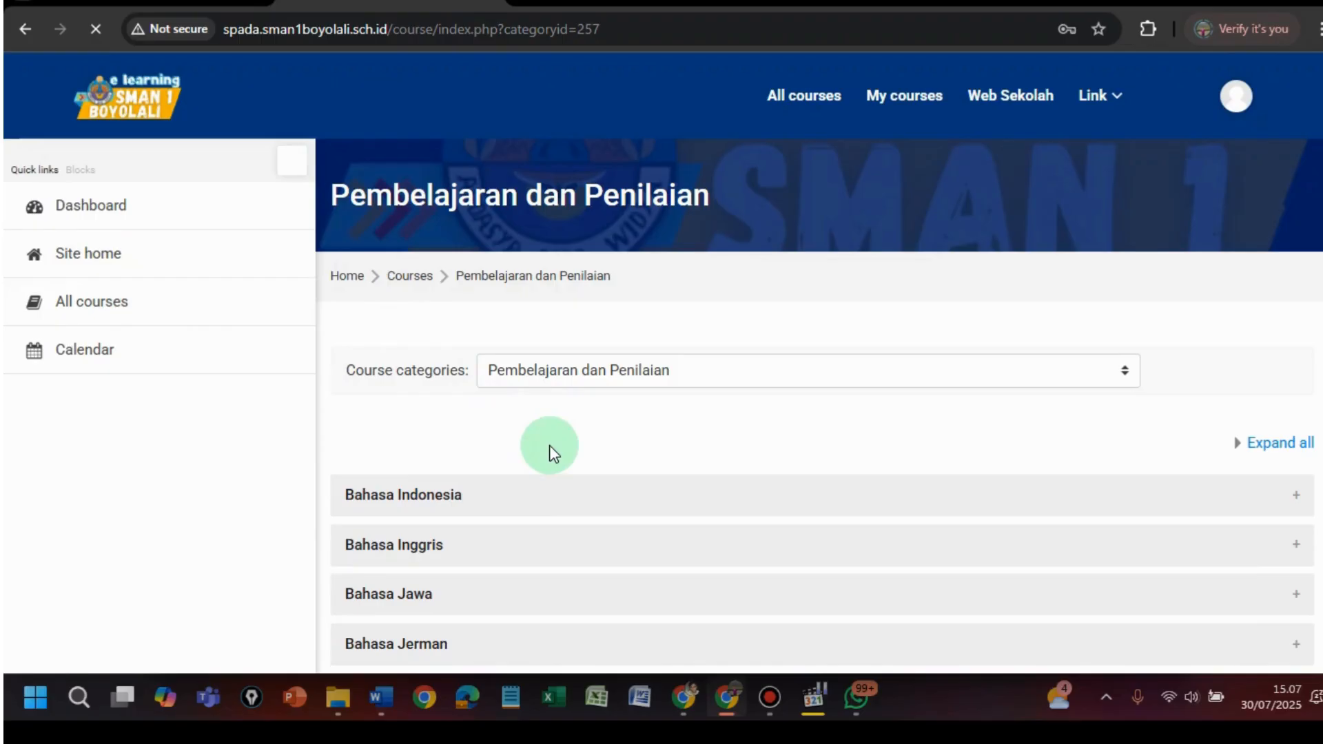
pyautogui.scroll(-8, 549, 446)
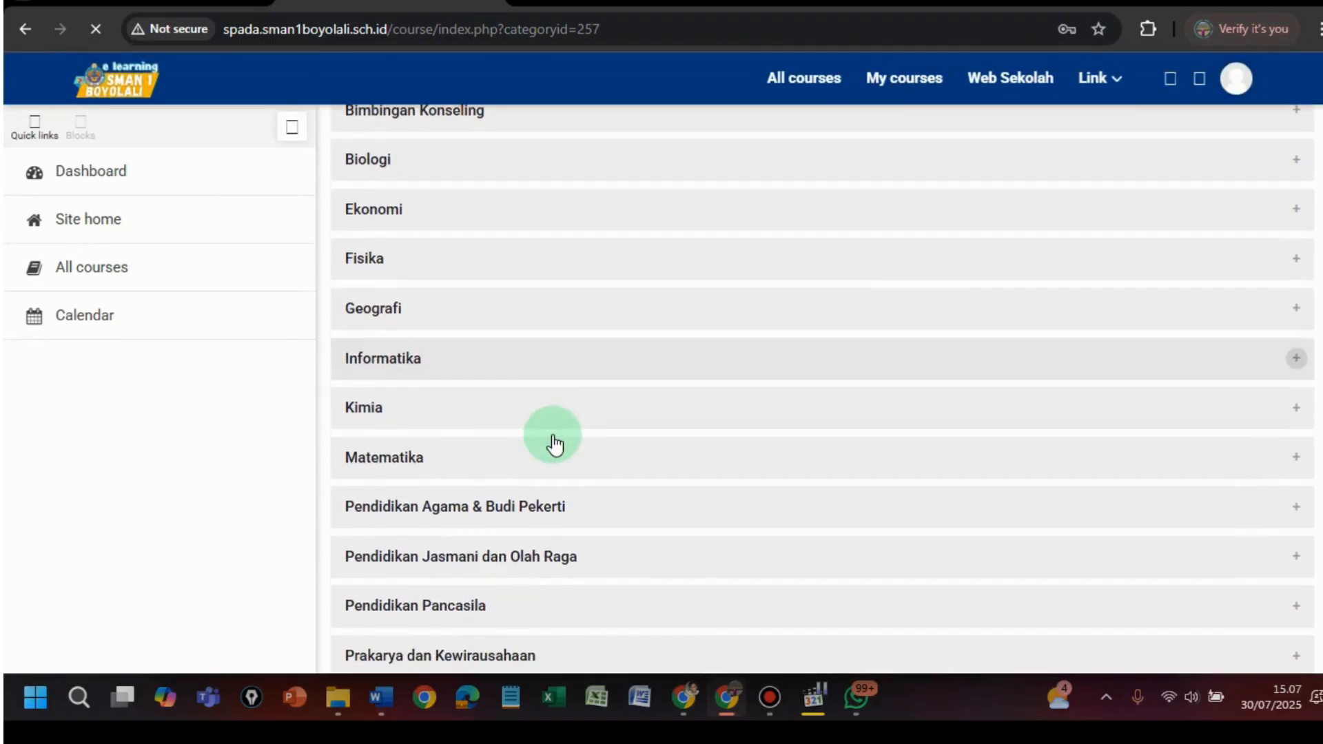
pyautogui.scroll(-1, 549, 443)
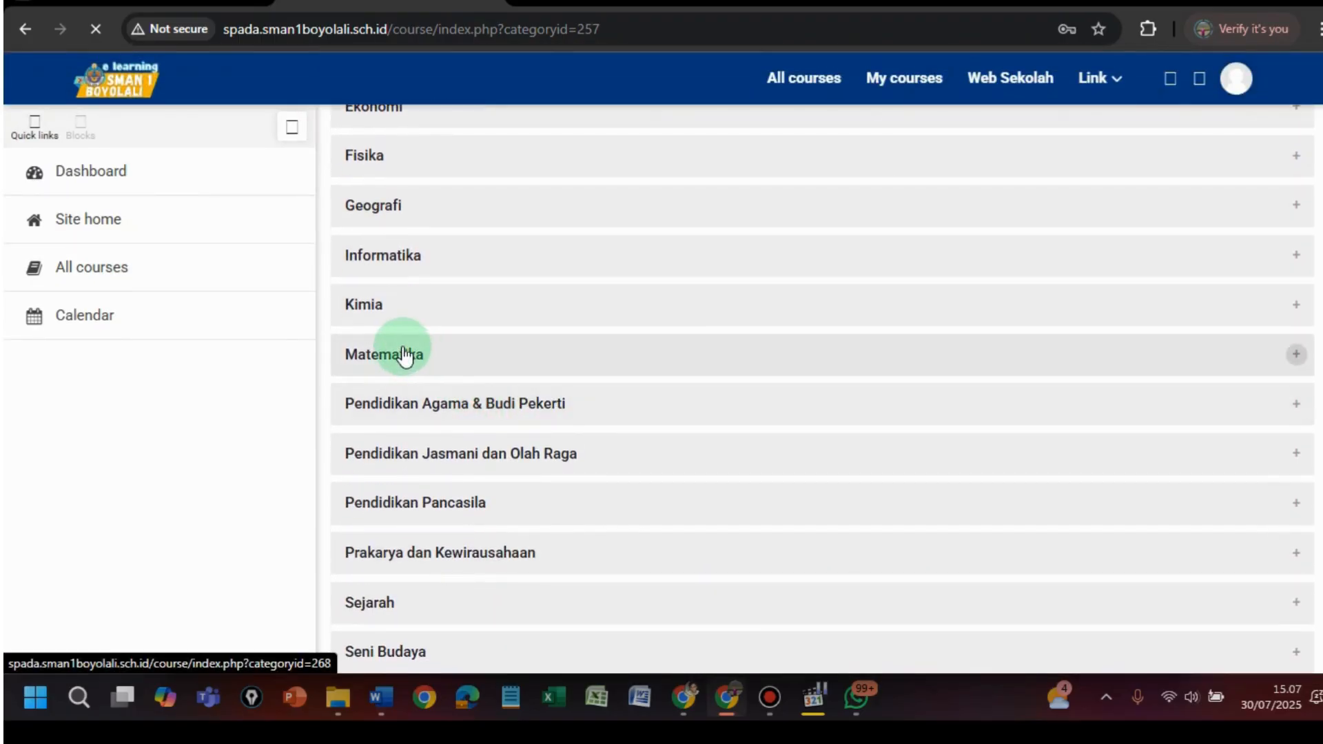
pyautogui.click(405, 356)
pyautogui.scroll(-4, 593, 436)
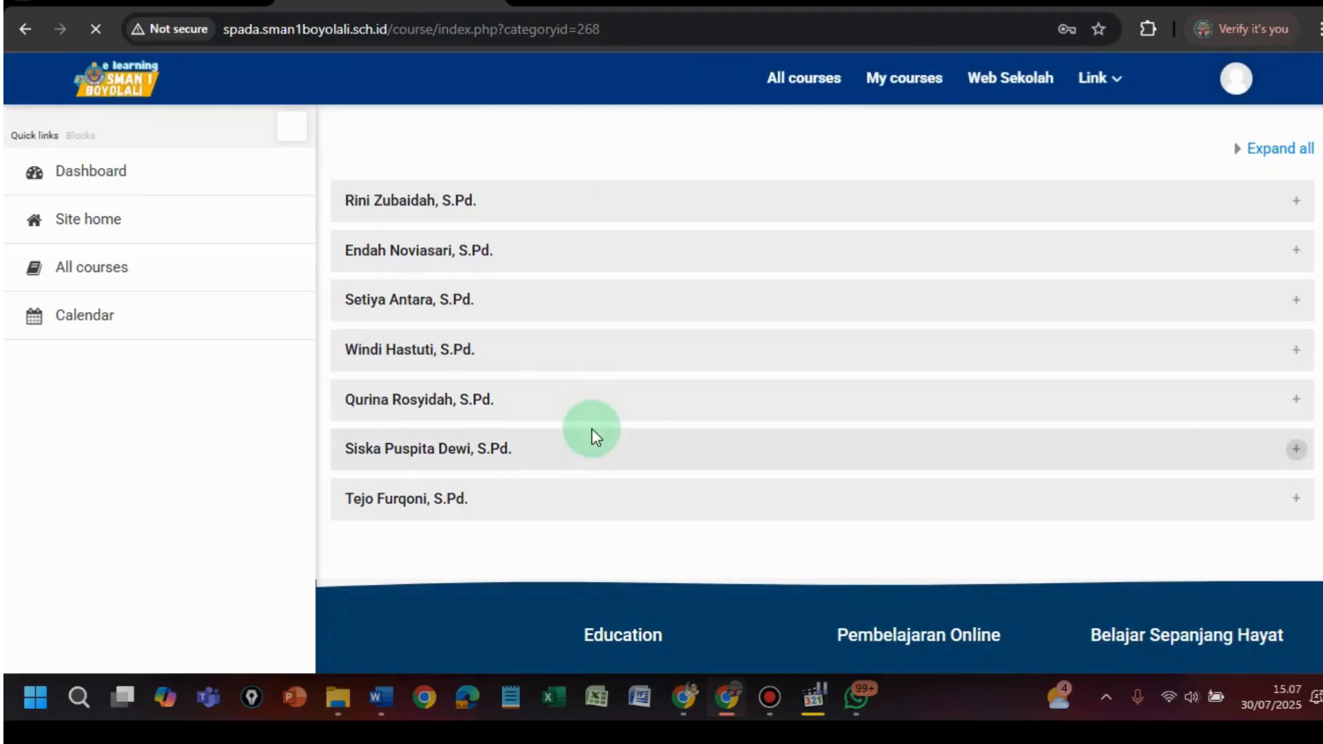
pyautogui.click(431, 302)
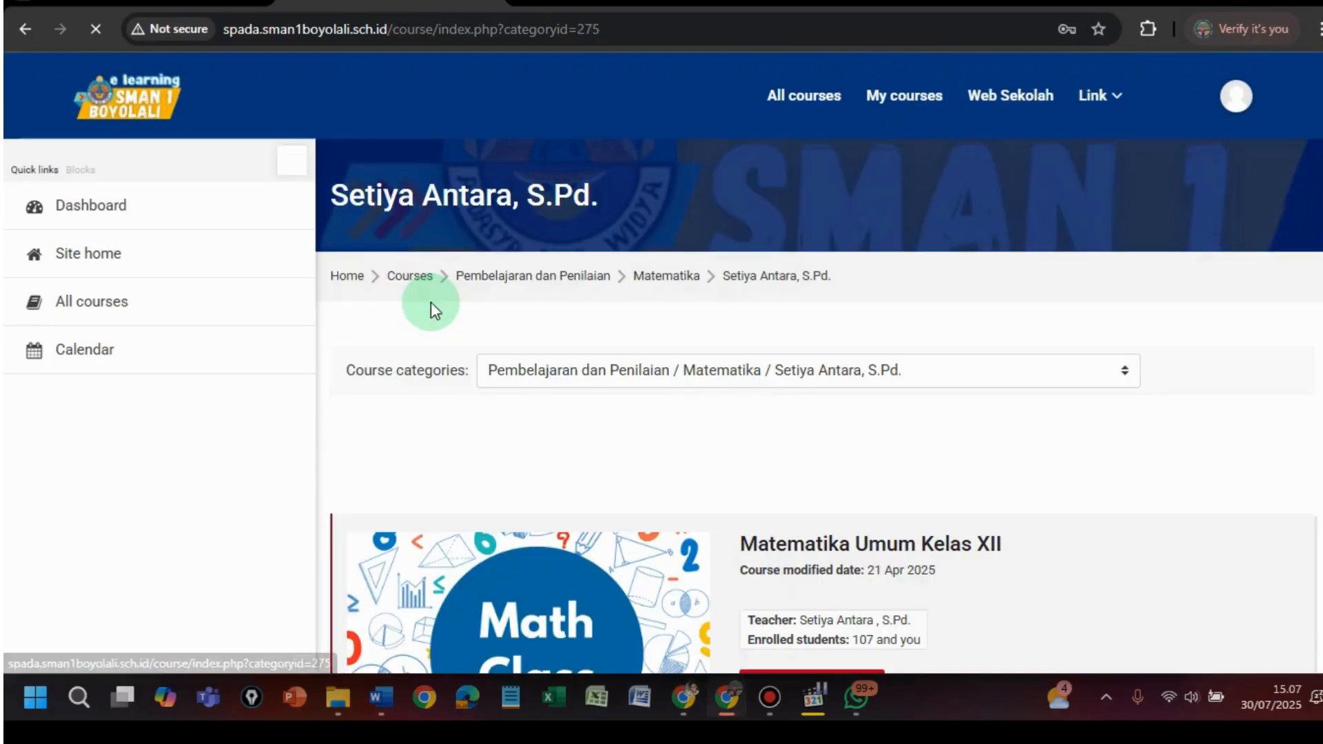
pyautogui.scroll(-3, 758, 428)
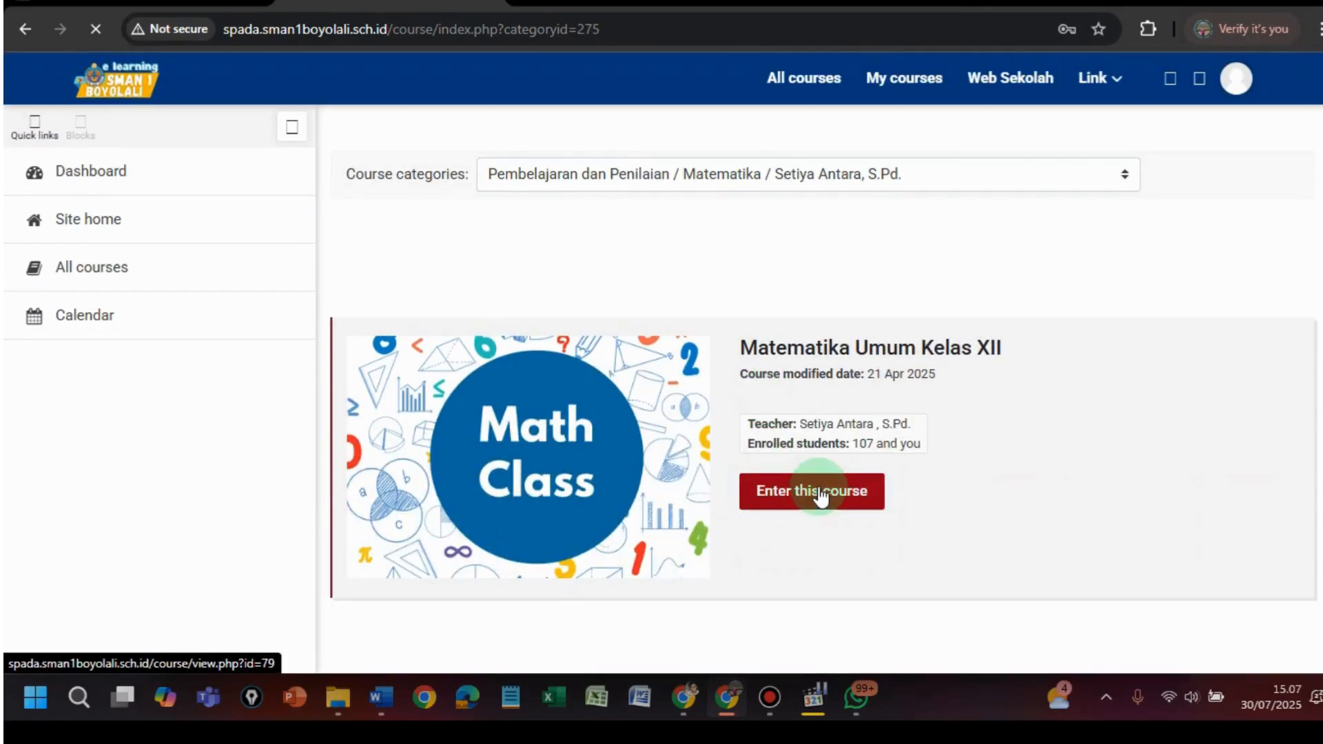
# - Enter Matematika Umum Kelas XII, dismiss the save-password prompt, and scroll to Pertemuan 7 dan 8
pyautogui.click(820, 493)
pyautogui.scroll(-3, 807, 460)
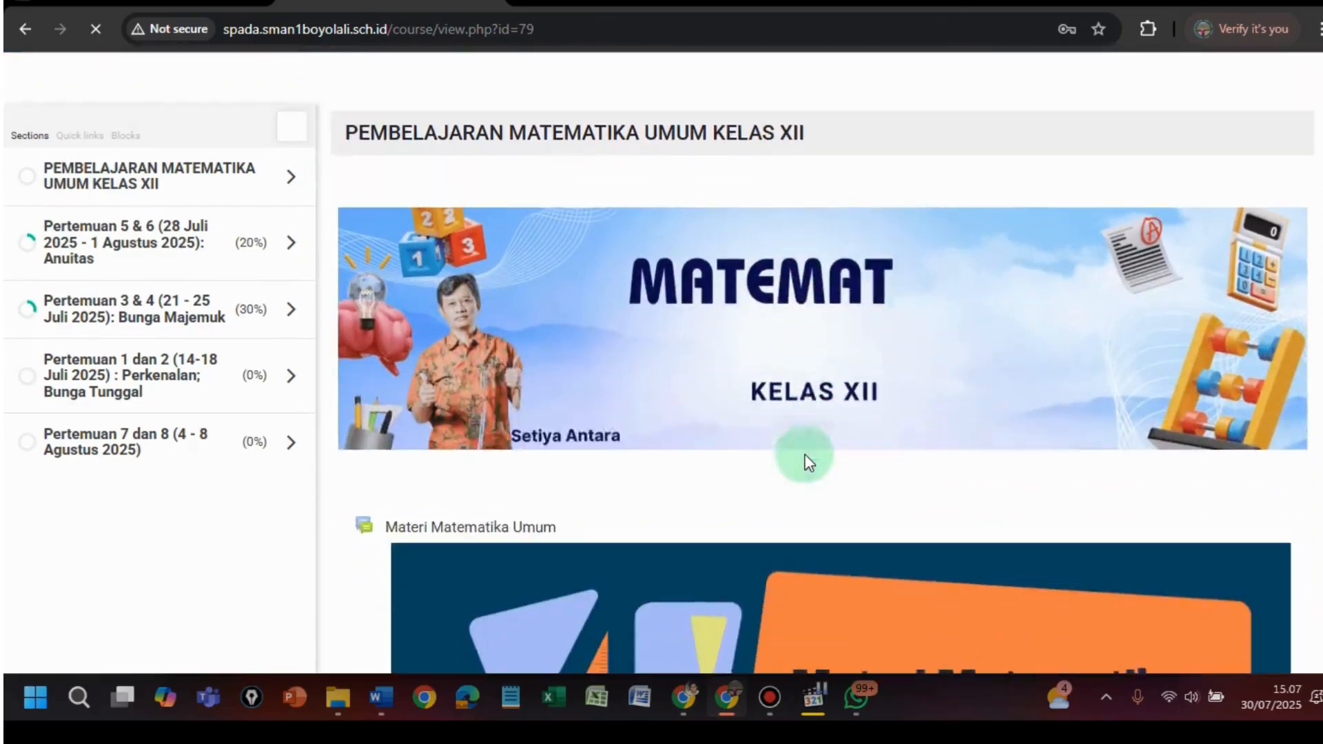
pyautogui.scroll(-12, 808, 460)
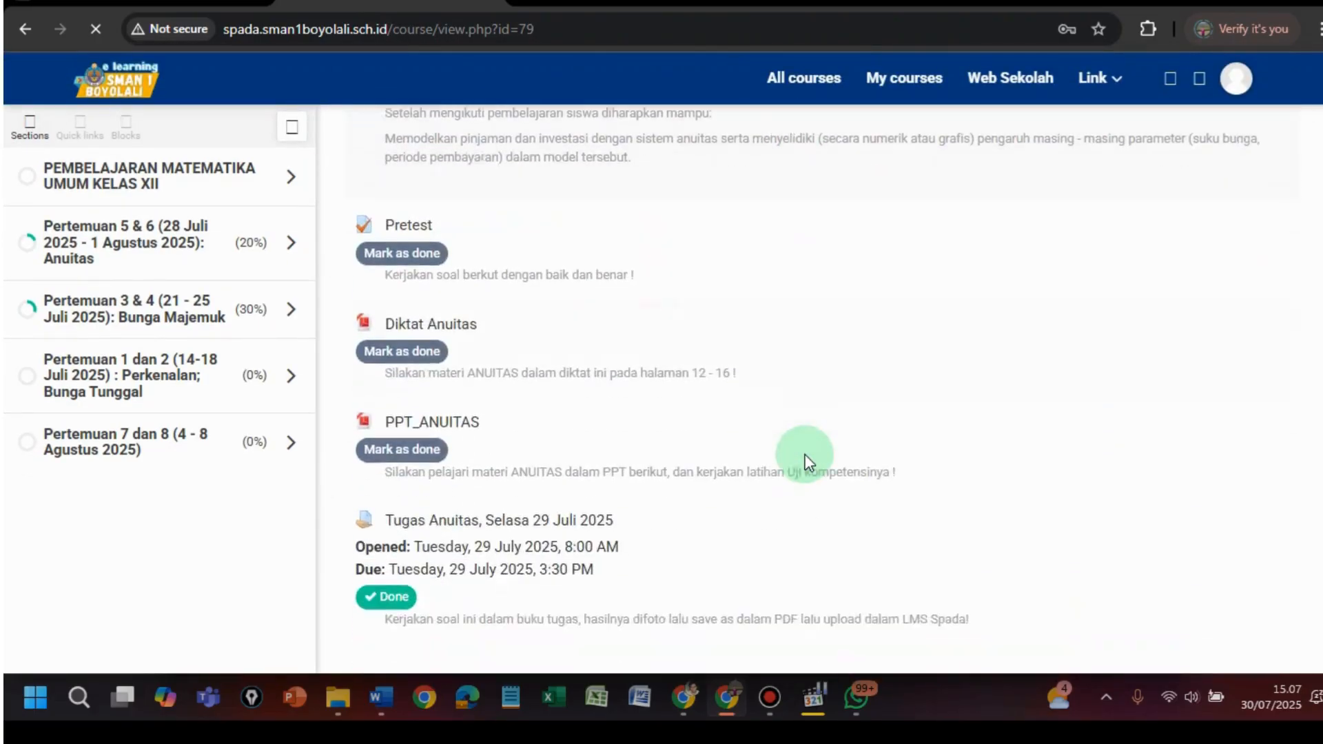
pyautogui.scroll(-12, 805, 456)
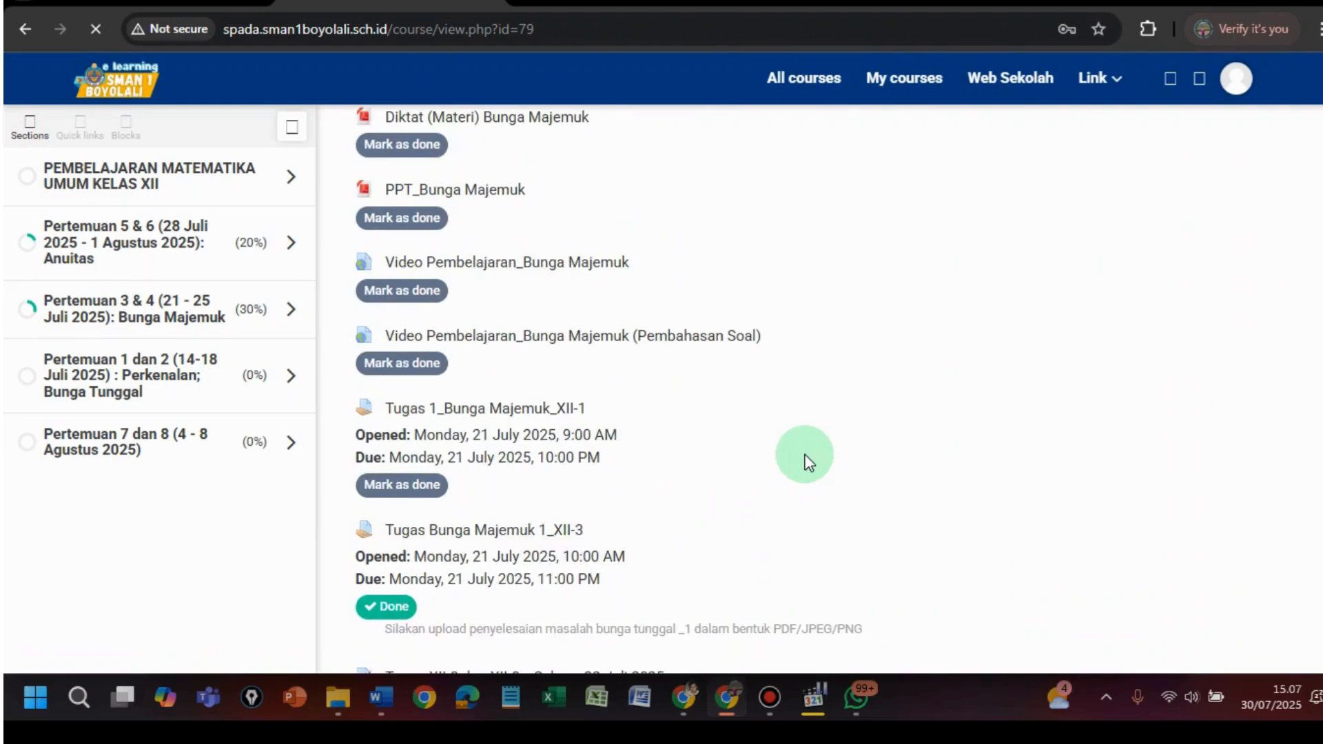
pyautogui.scroll(-10, 805, 456)
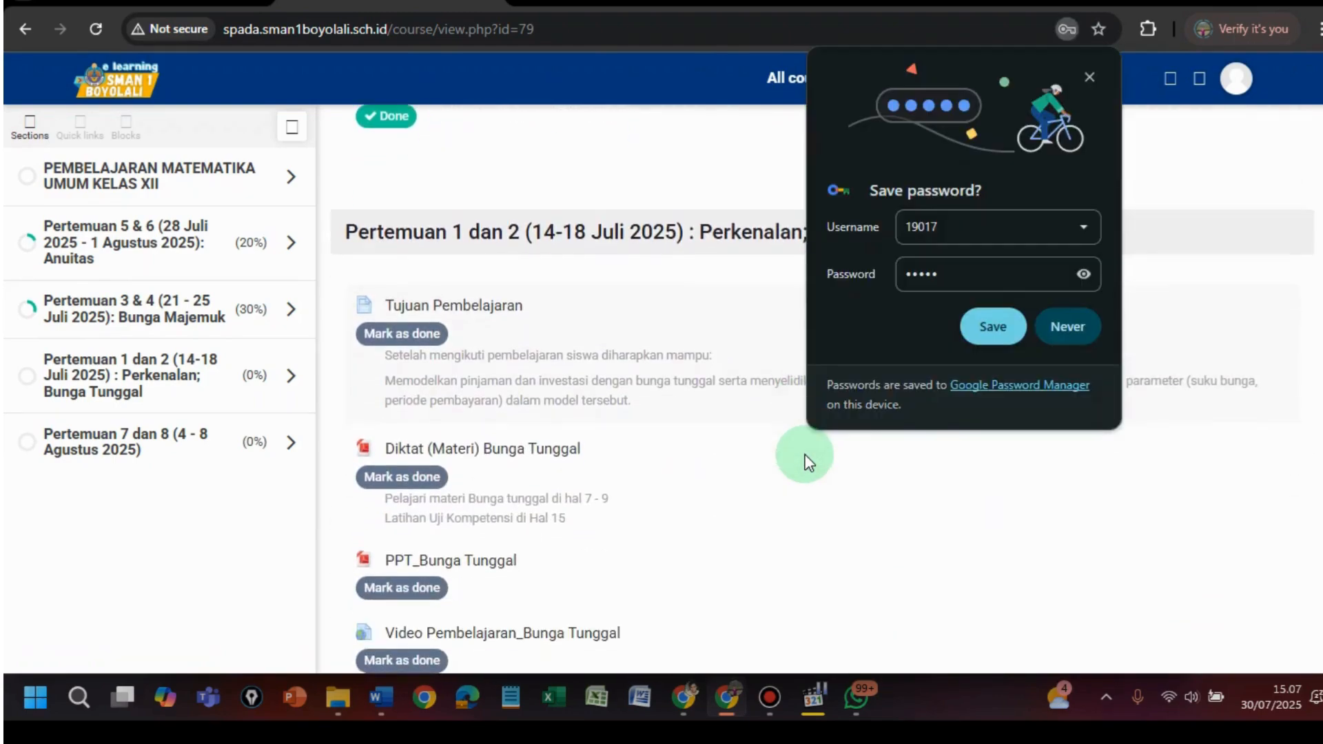
pyautogui.click(983, 332)
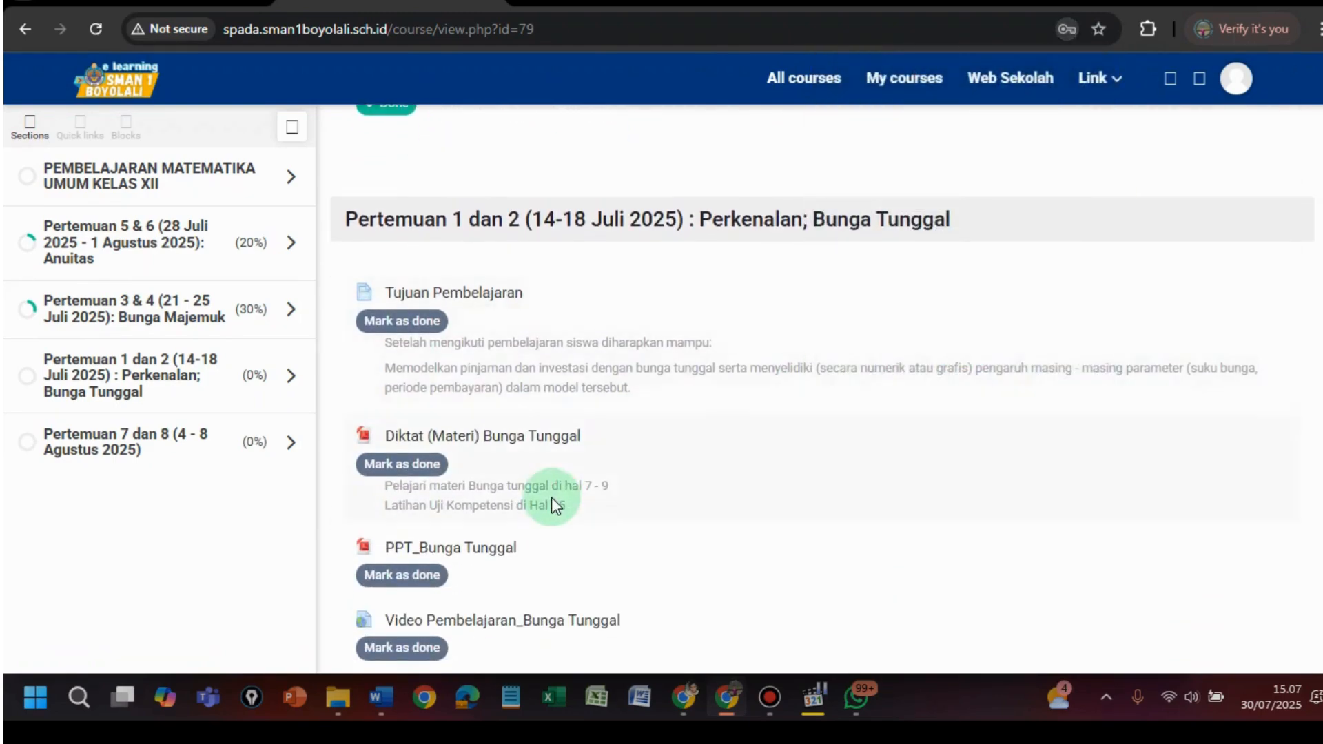
pyautogui.scroll(-10, 551, 498)
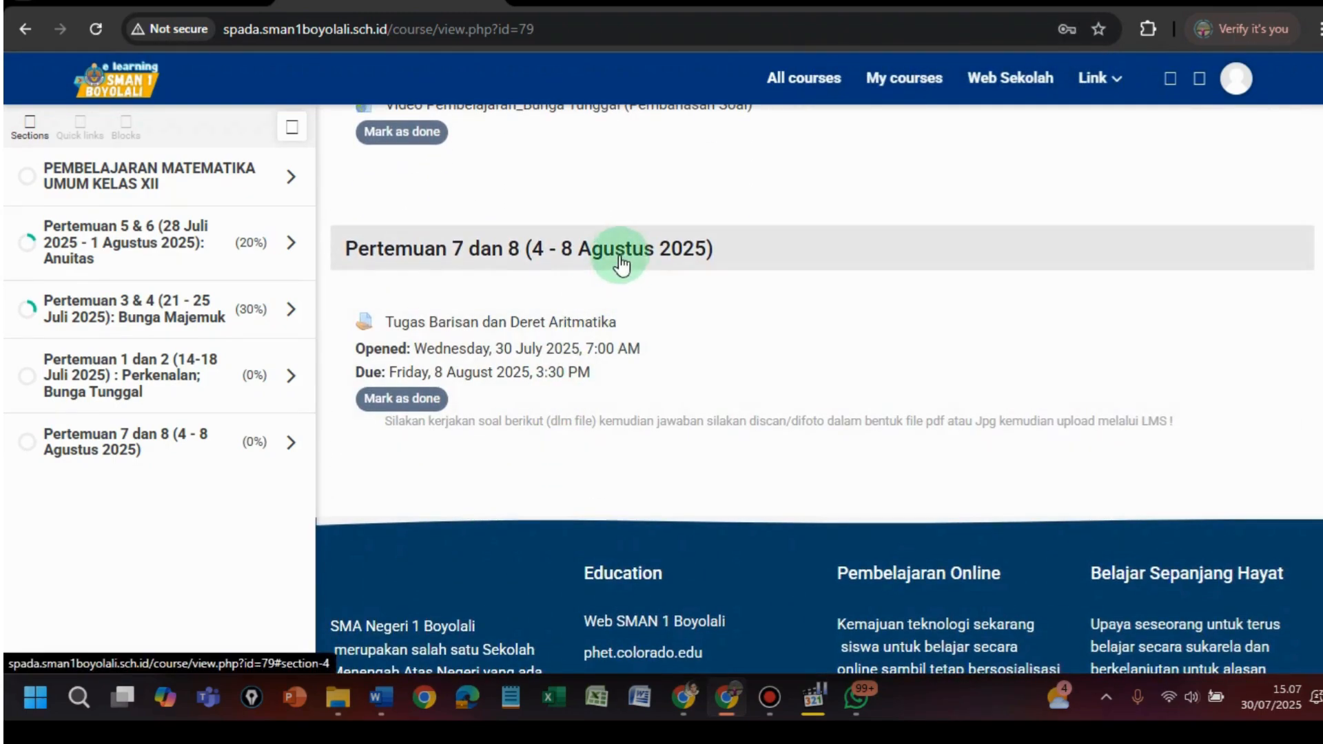
pyautogui.click(467, 321)
pyautogui.scroll(-5, 806, 384)
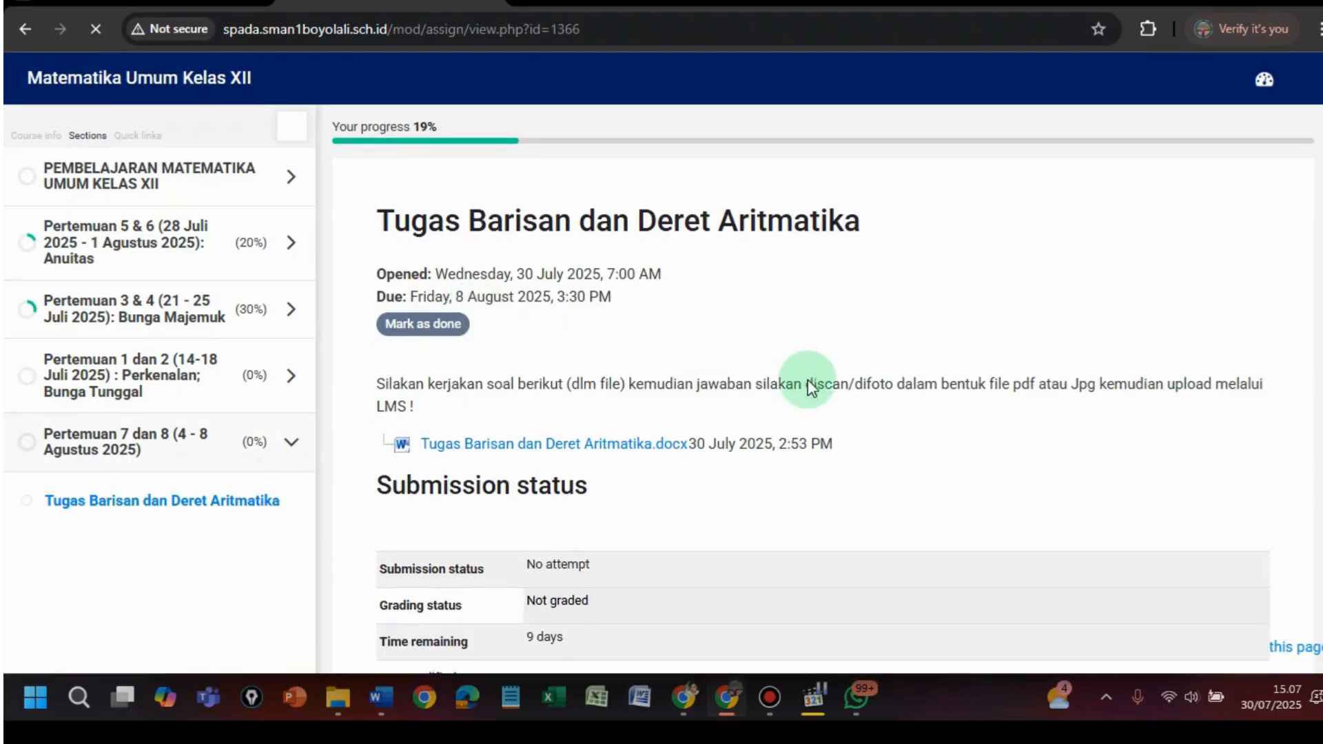
pyautogui.scroll(3, 815, 323)
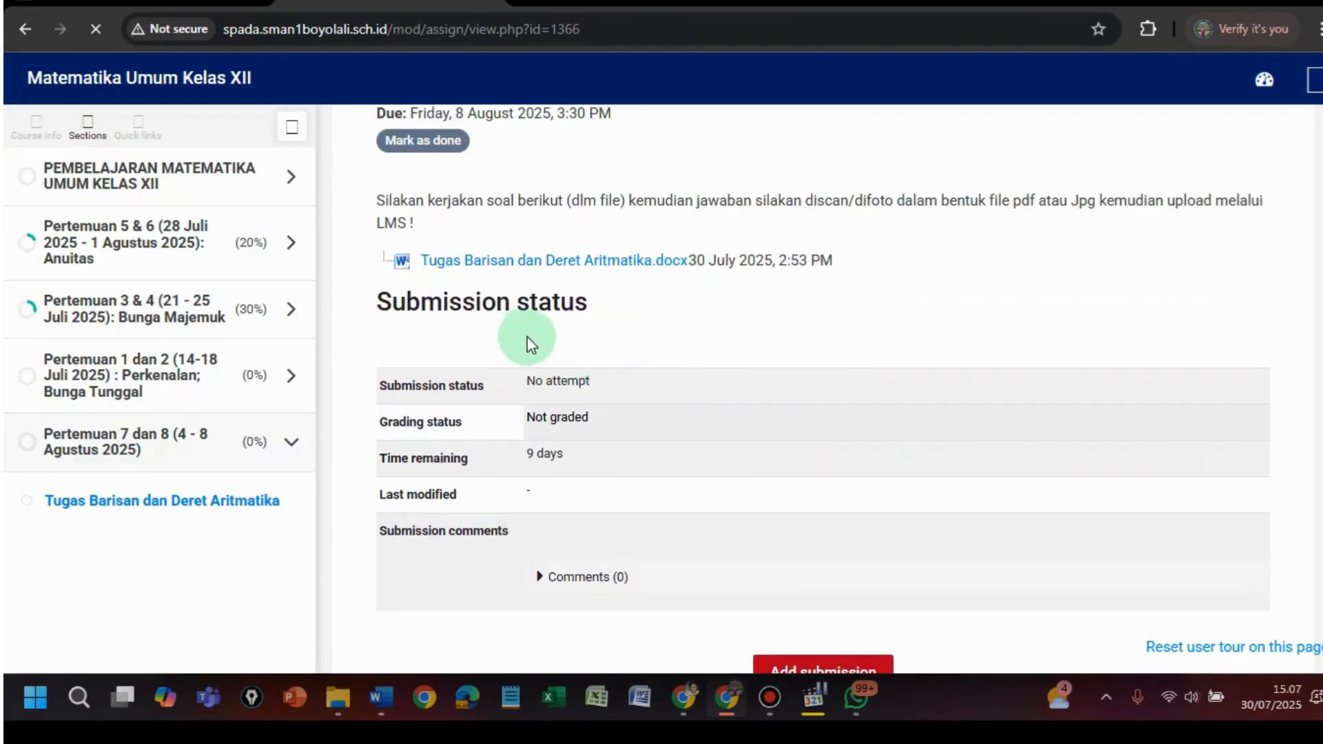
pyautogui.scroll(-1, 546, 201)
pyautogui.scroll(4, 541, 196)
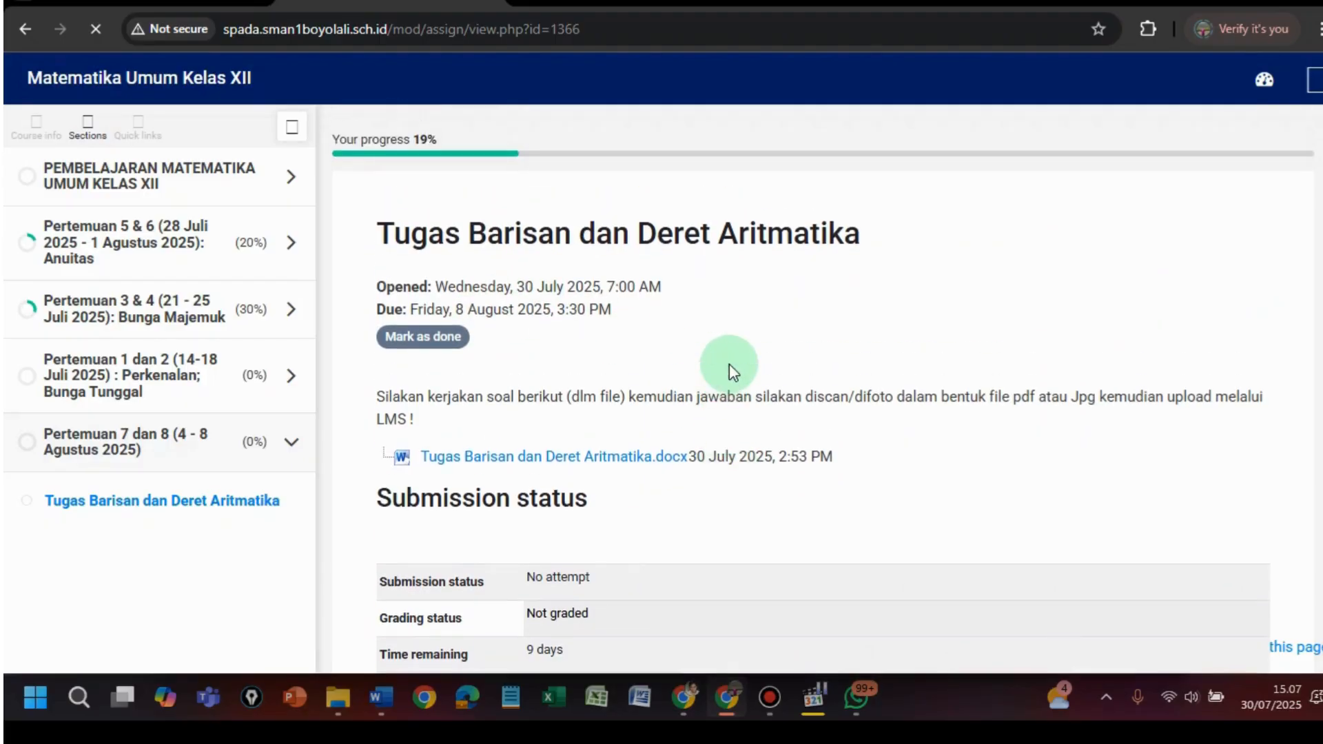
pyautogui.scroll(-5, 729, 364)
pyautogui.scroll(-2, 729, 365)
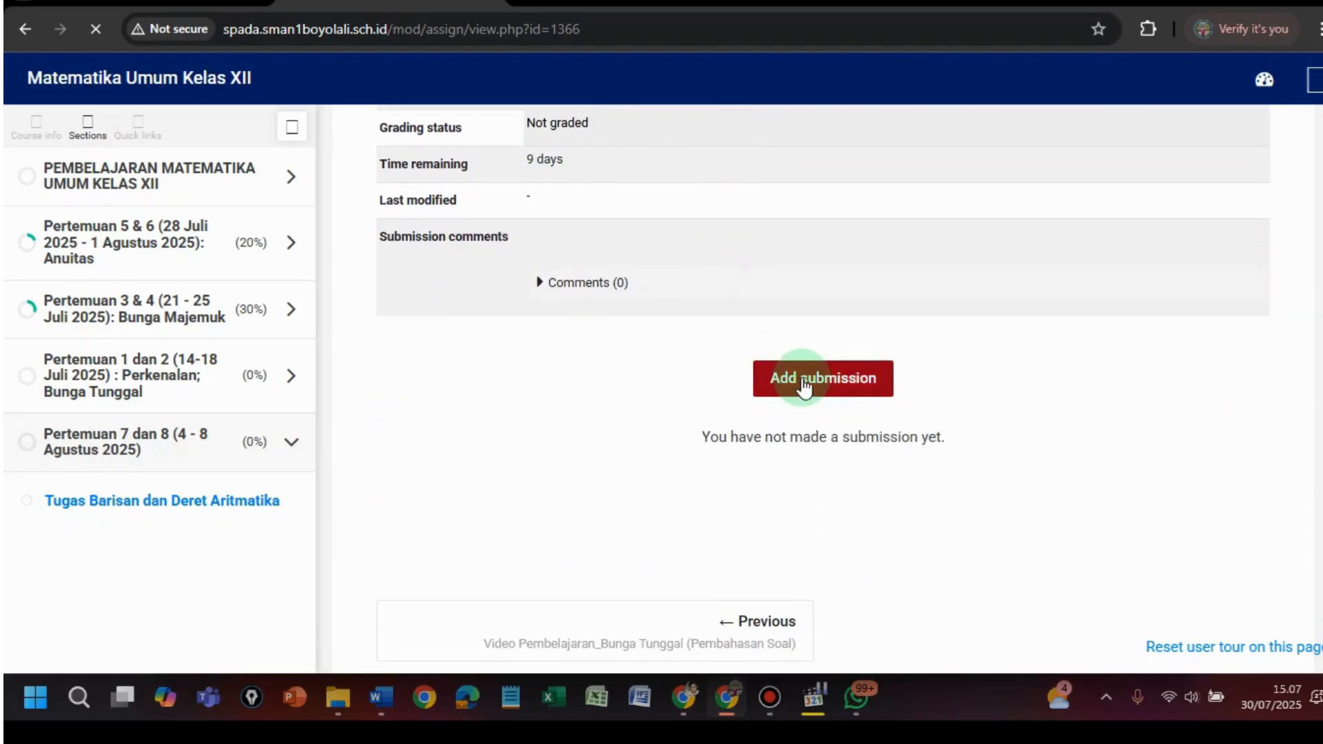
pyautogui.scroll(4, 680, 242)
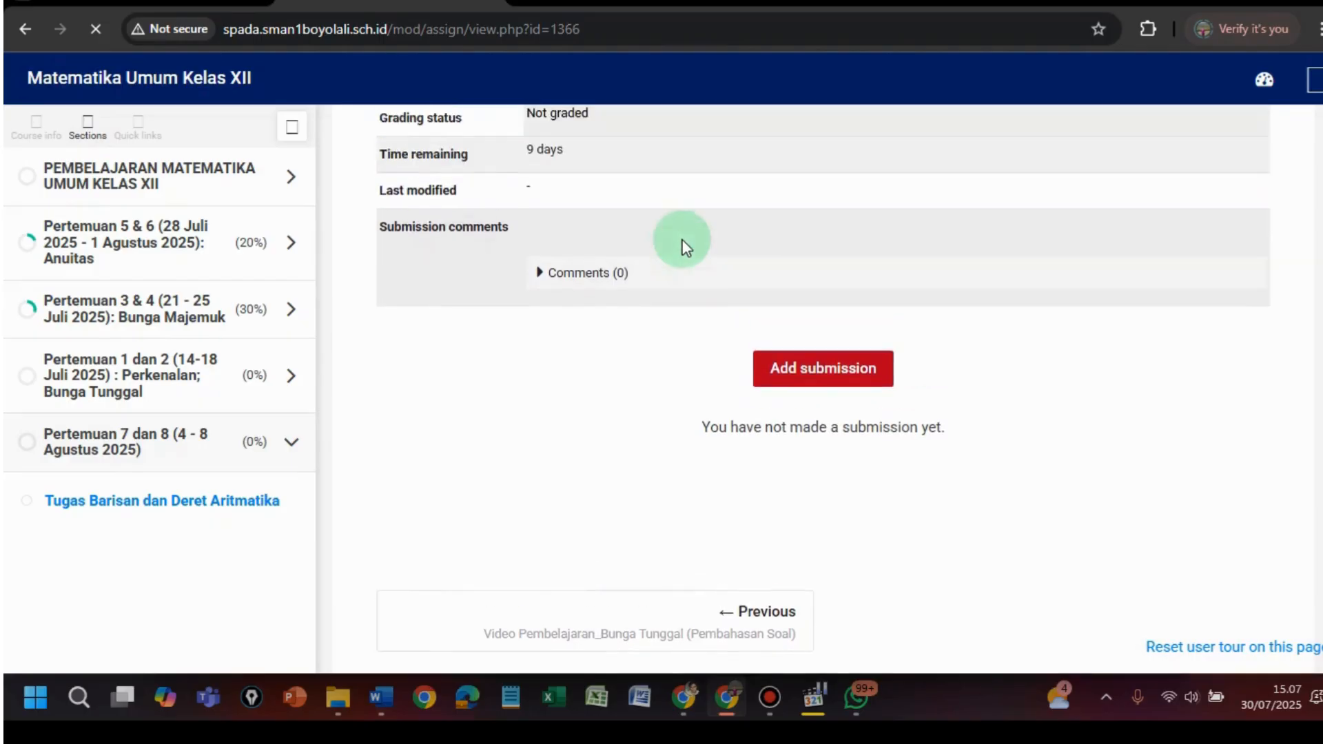
pyautogui.scroll(2, 713, 317)
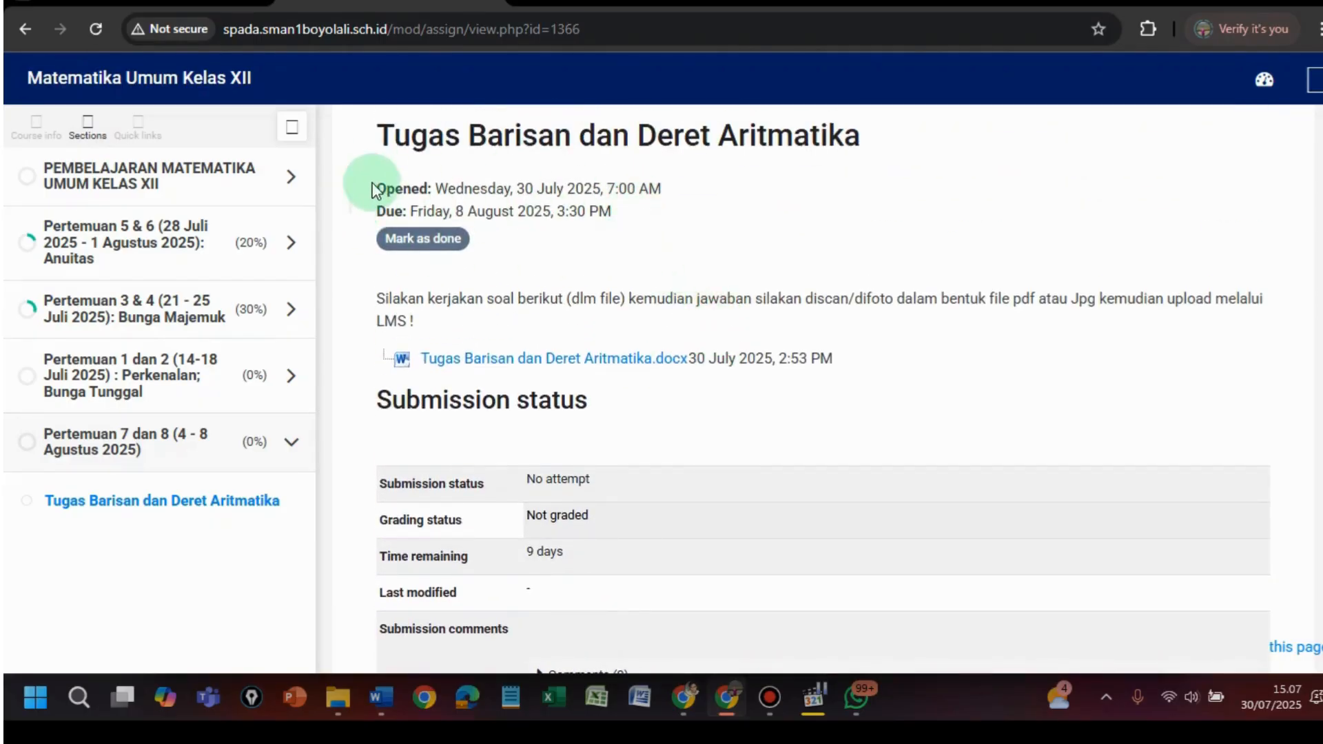
pyautogui.scroll(-4, 857, 434)
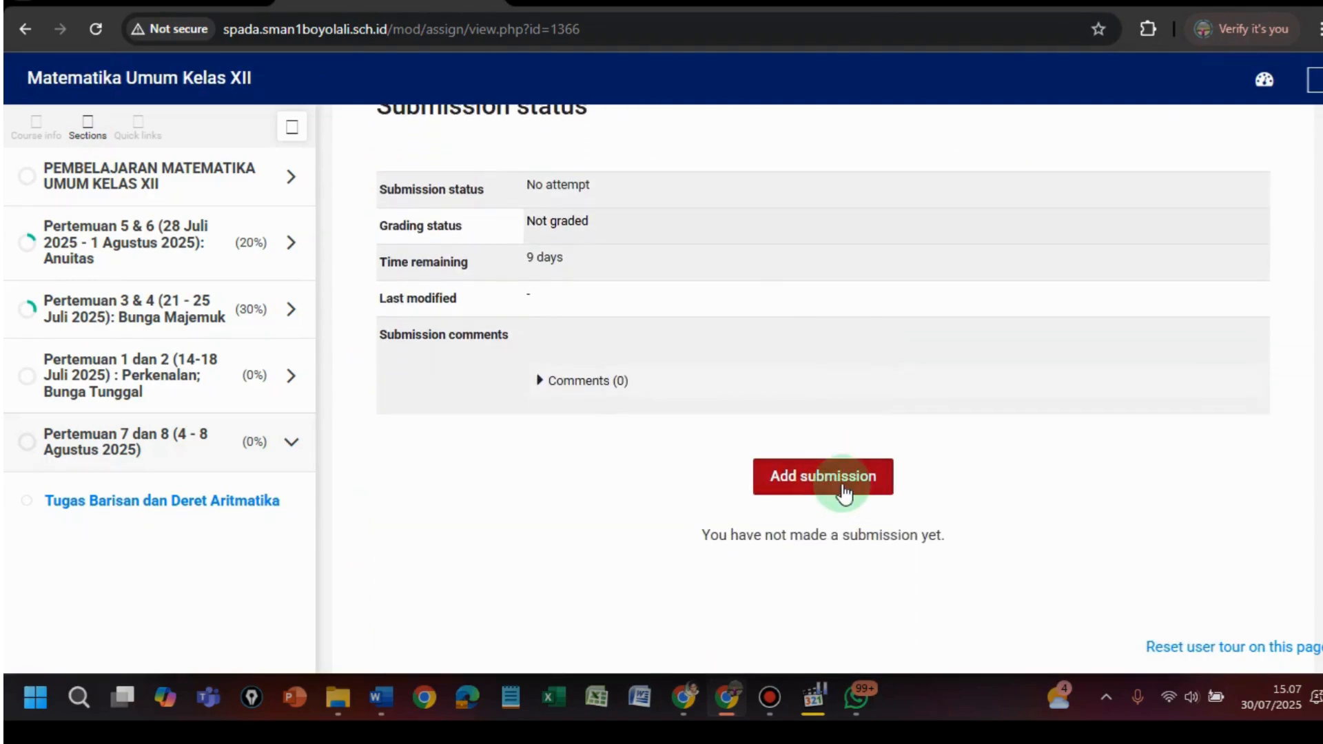
pyautogui.scroll(4, 660, 300)
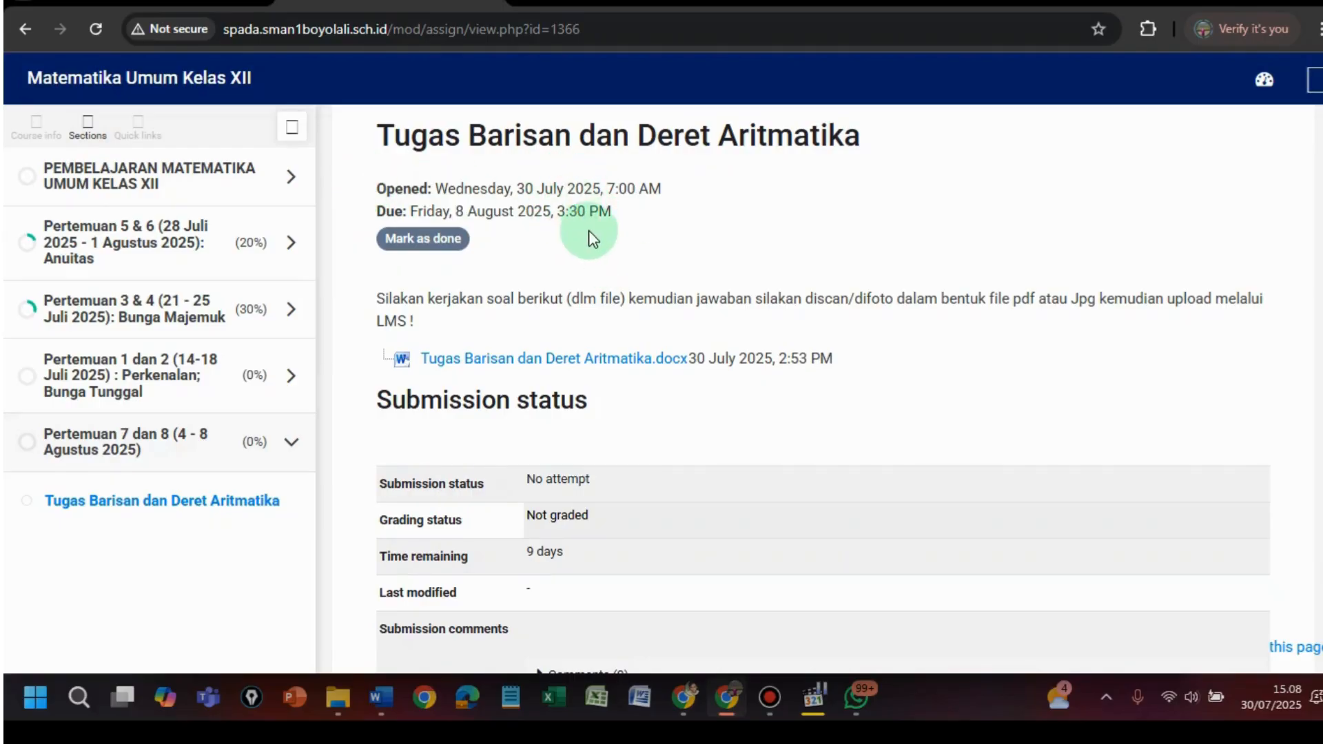
pyautogui.scroll(-4, 618, 251)
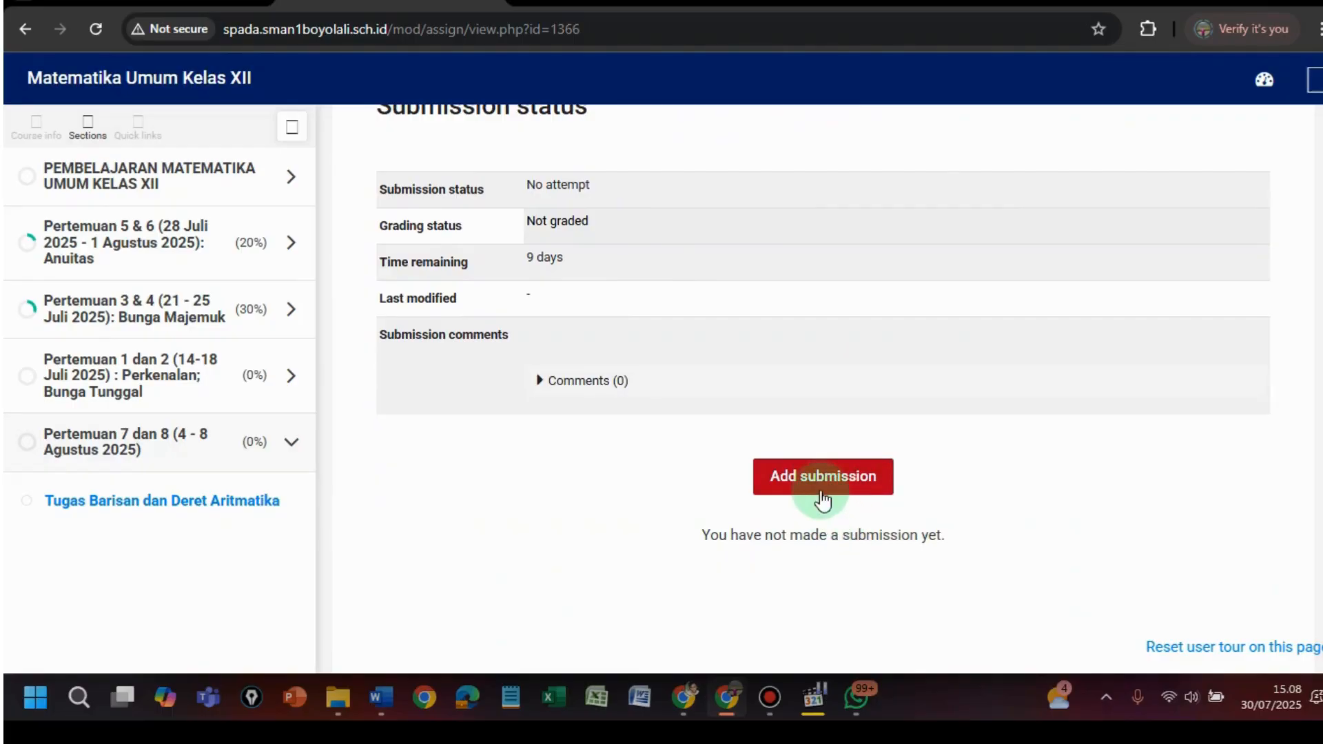
pyautogui.click(818, 482)
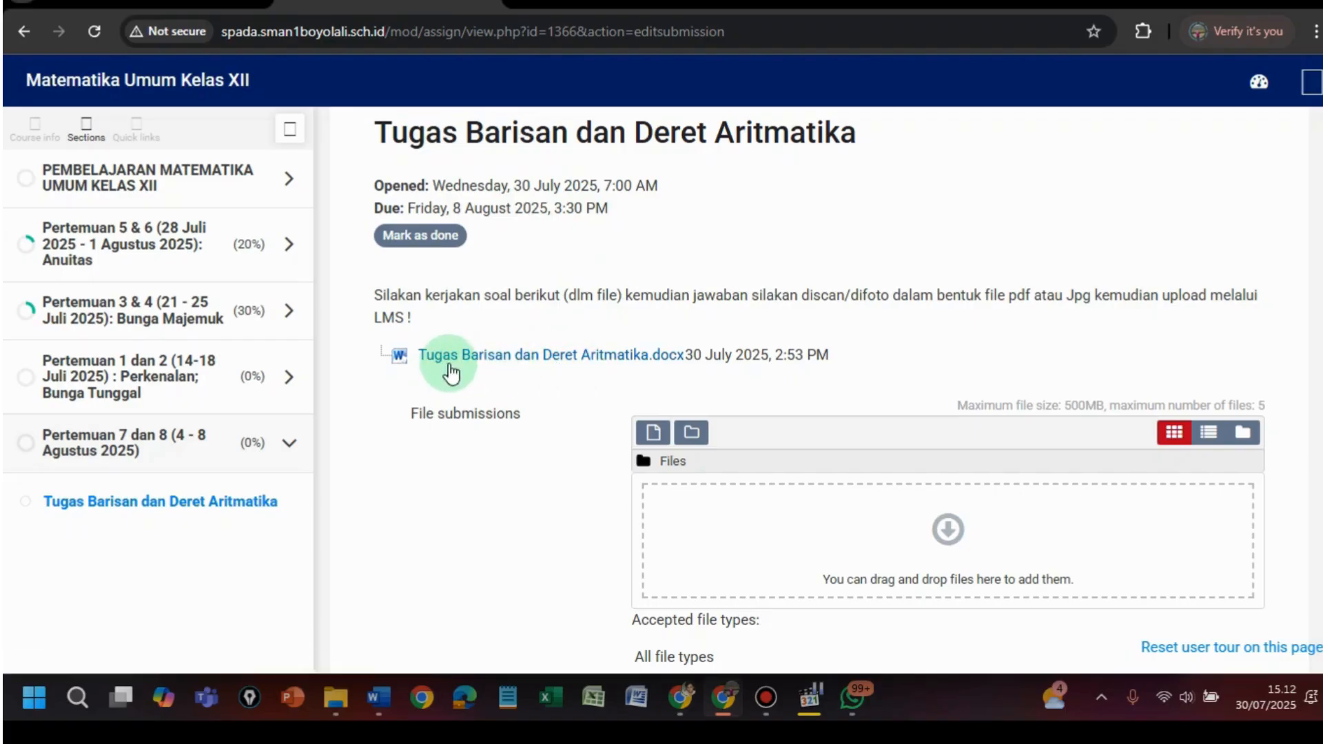
# - Download Tugas Barisan dan Deret Aritmatika.docx into the moodle folder, keeping it despite the warning
pyautogui.click(571, 357)
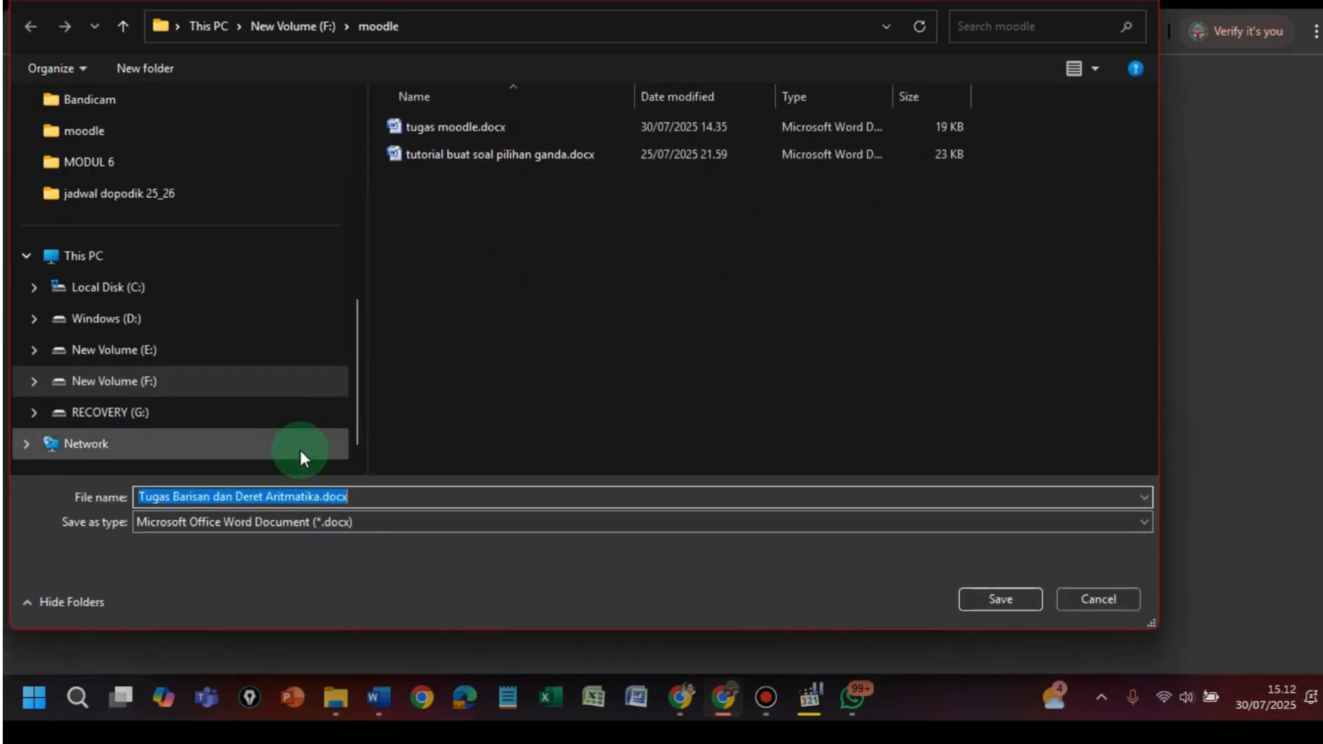
pyautogui.click(1019, 600)
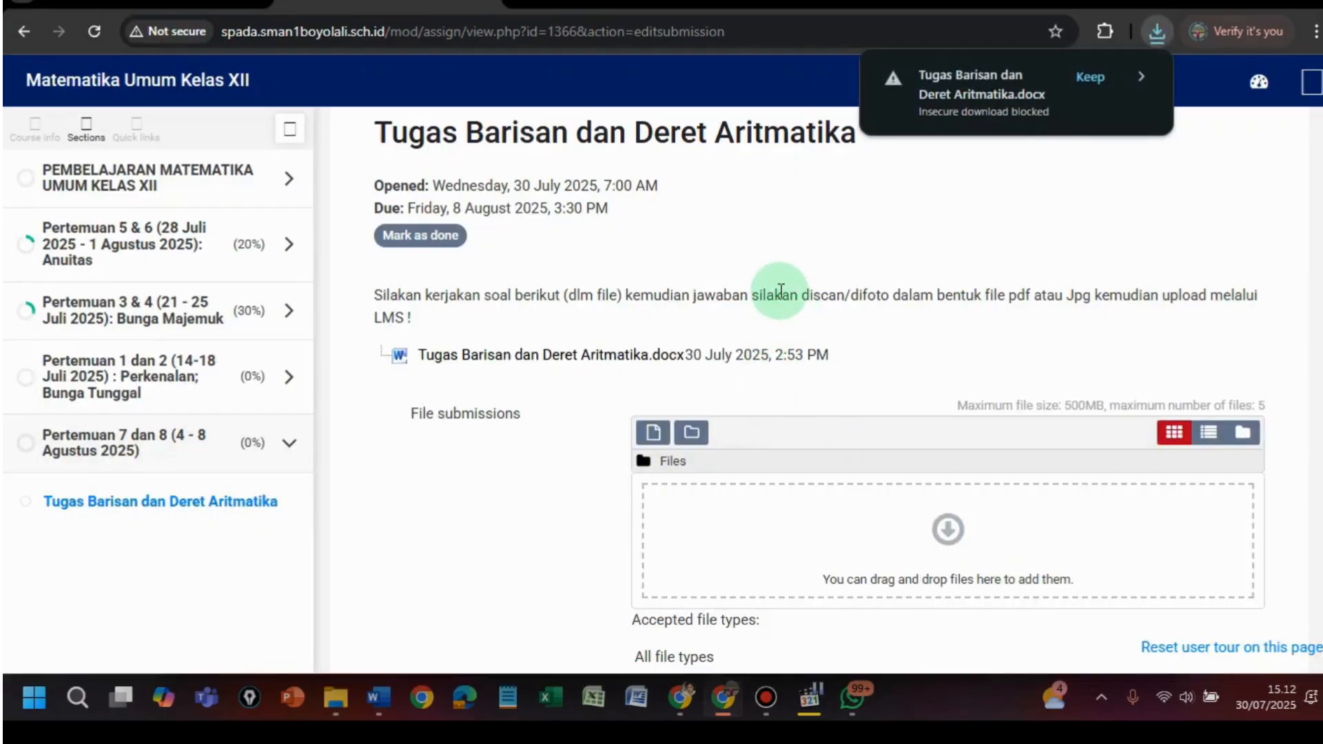
pyautogui.click(1085, 76)
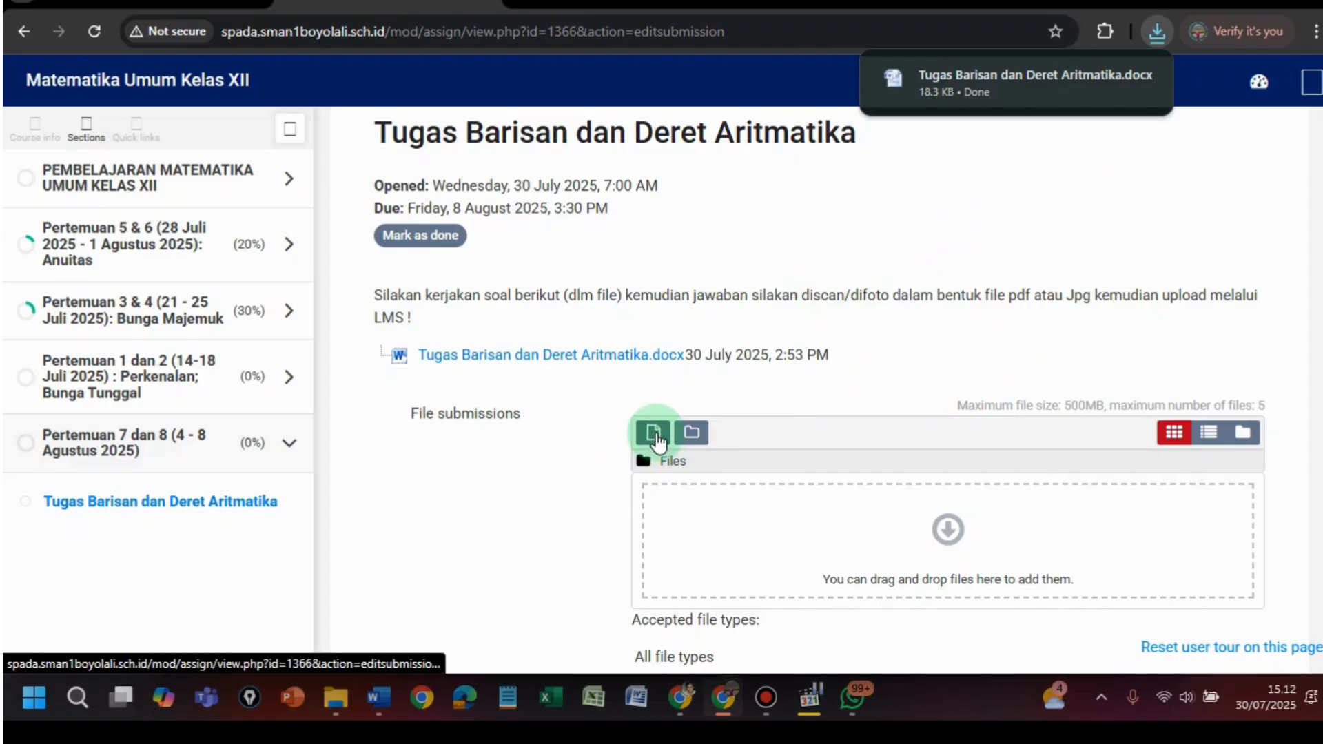
# - Start attaching an answer file, then cancel and close the file picker without uploading
pyautogui.click(653, 433)
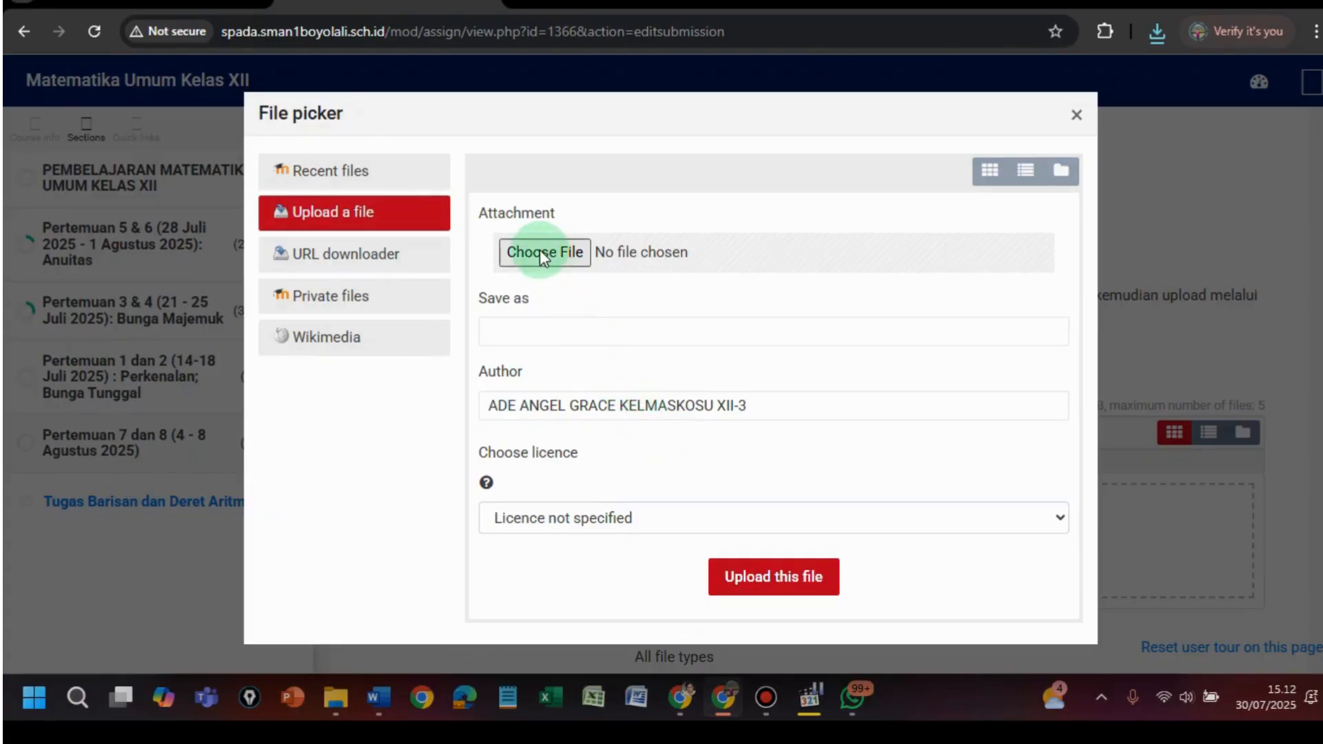
pyautogui.click(540, 251)
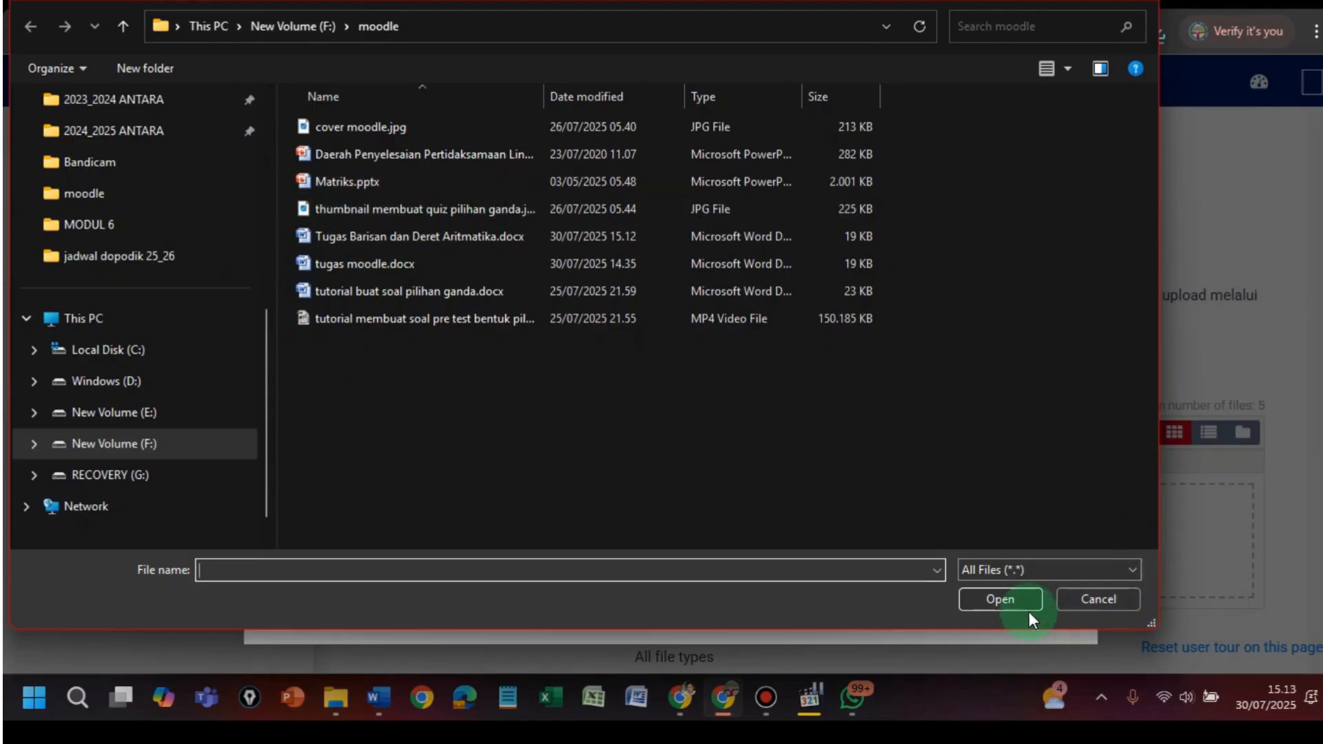
pyautogui.click(1109, 599)
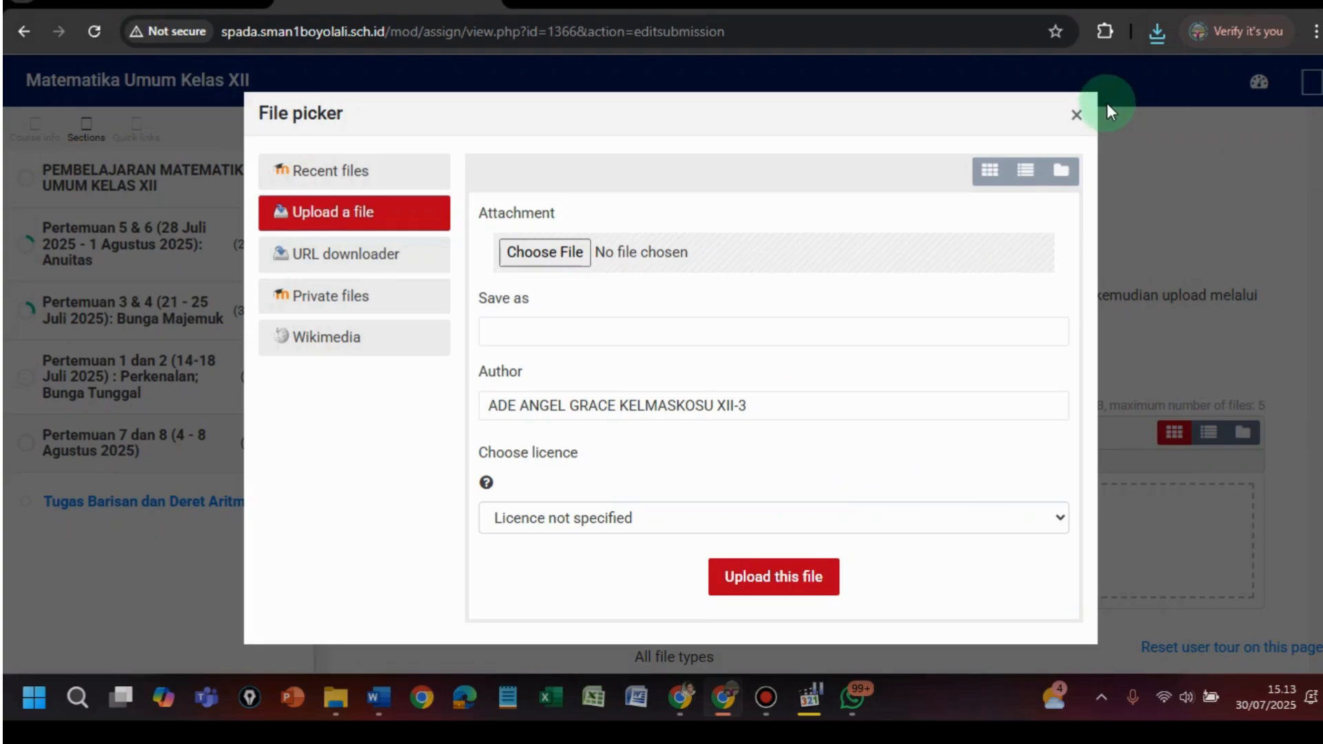
pyautogui.click(1077, 117)
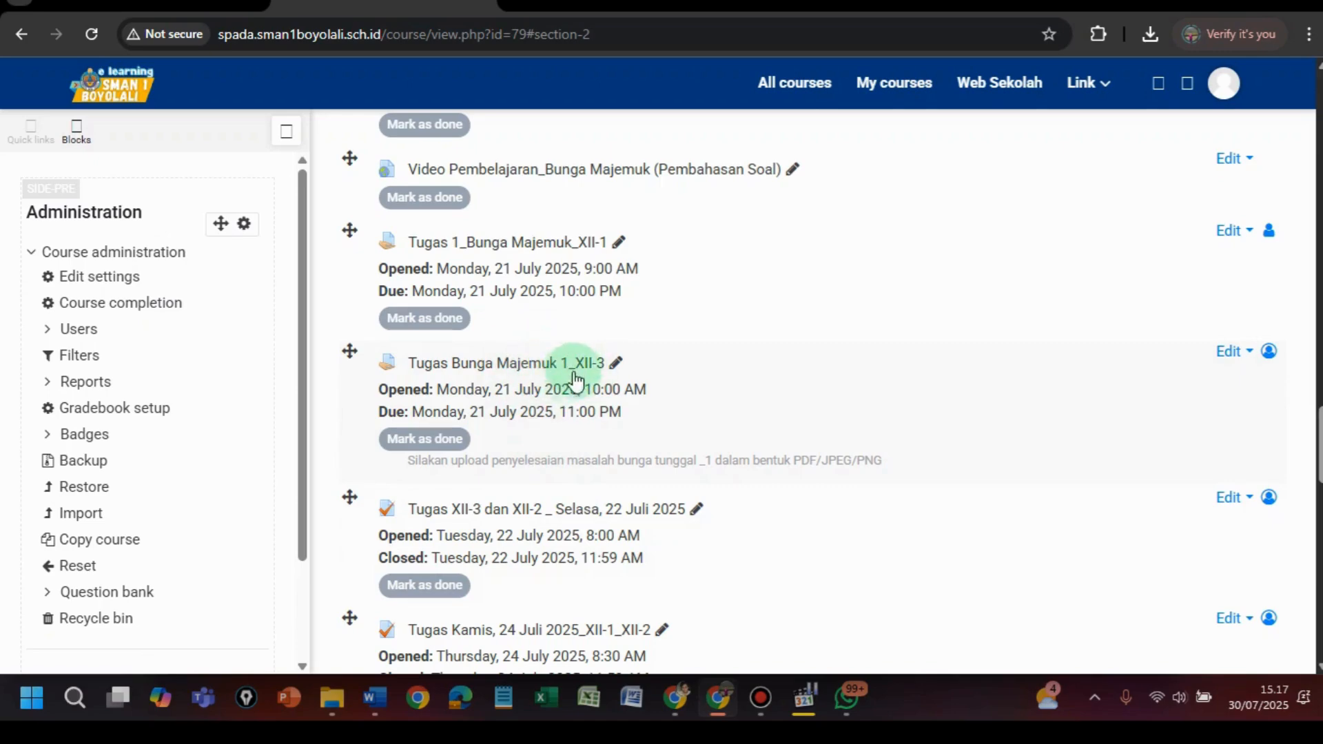
# - Open Tugas Bunga Majemuk 1_XII-3 and go to page 8 of its submissions list
pyautogui.click(510, 365)
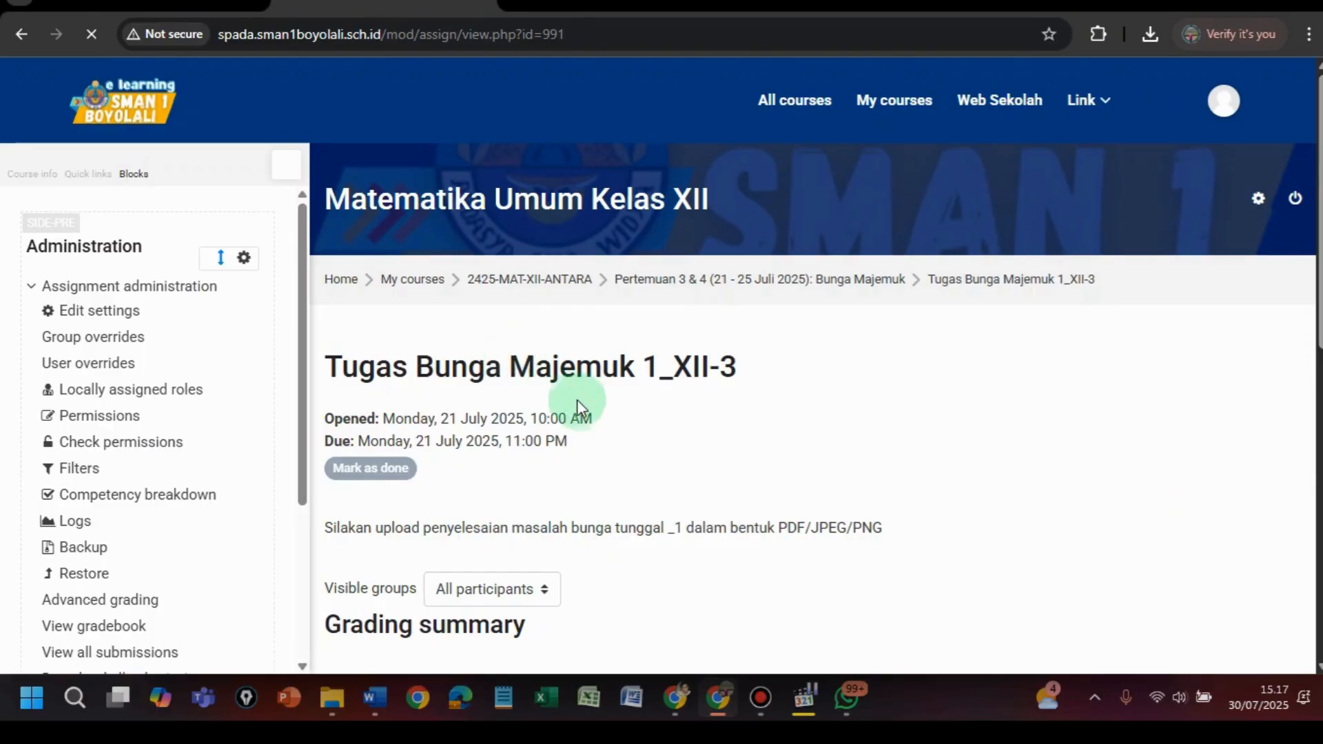
pyautogui.scroll(-6, 582, 412)
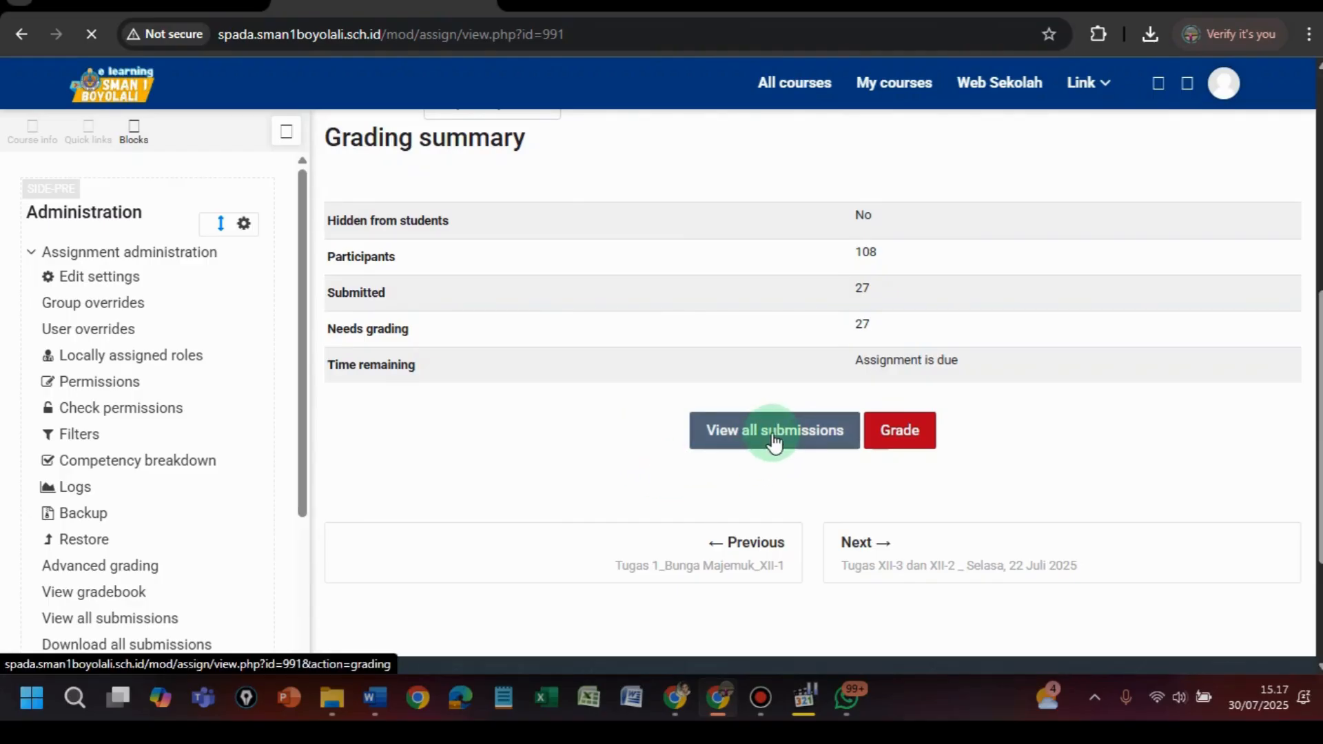
pyautogui.scroll(-5, 775, 424)
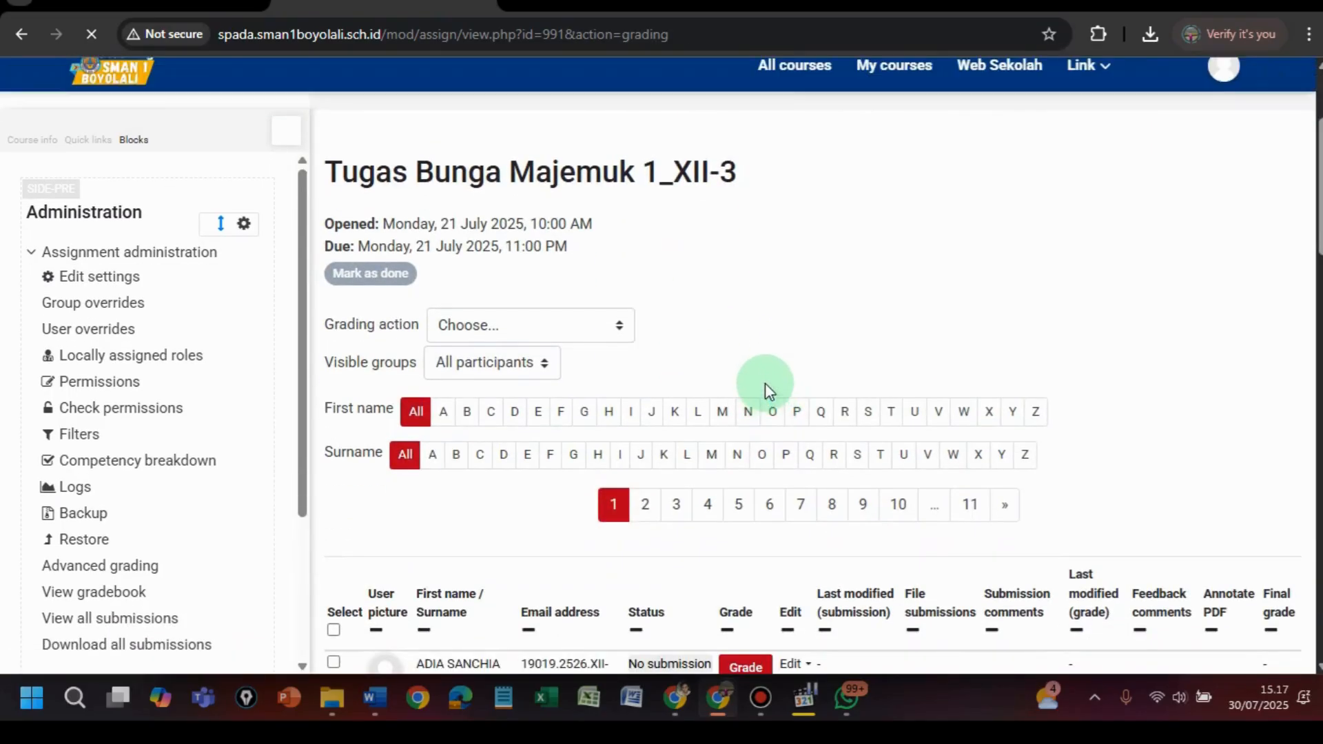
pyautogui.scroll(-8, 767, 387)
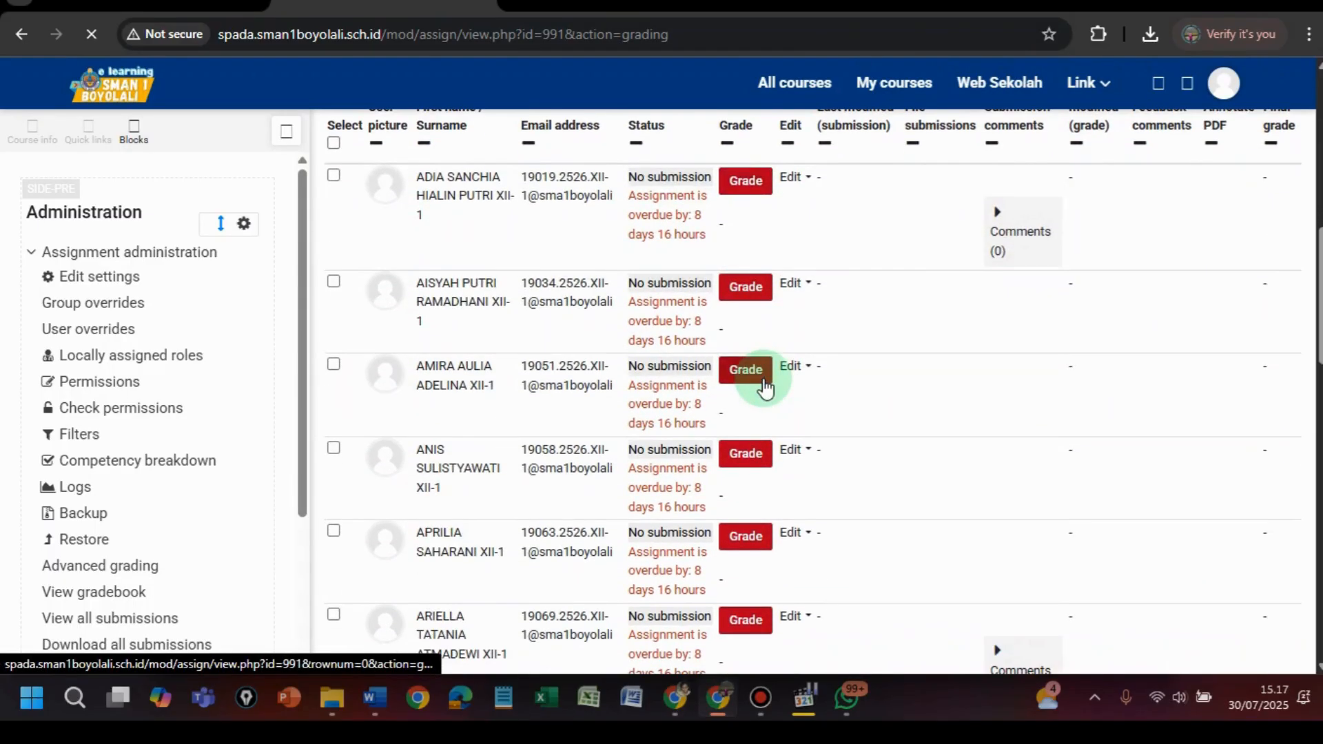
pyautogui.scroll(-6, 765, 388)
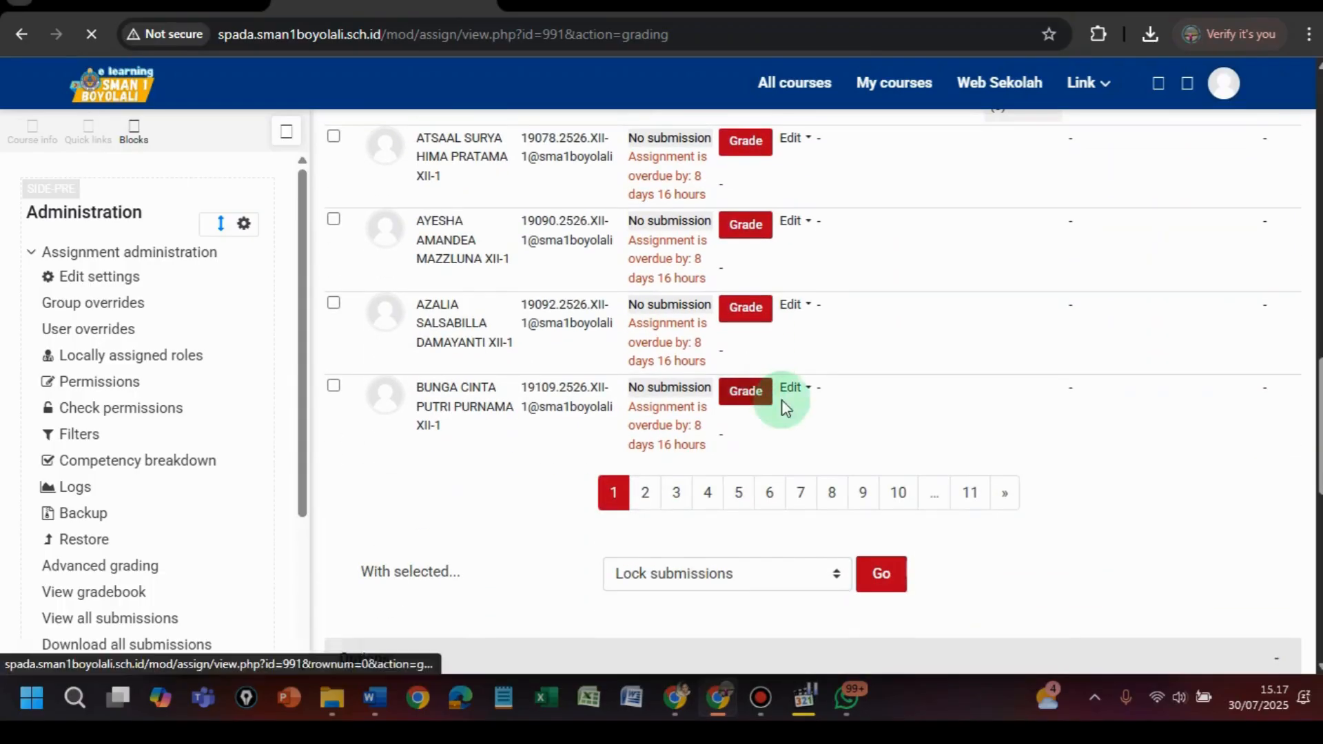
pyautogui.click(834, 493)
pyautogui.scroll(-7, 784, 452)
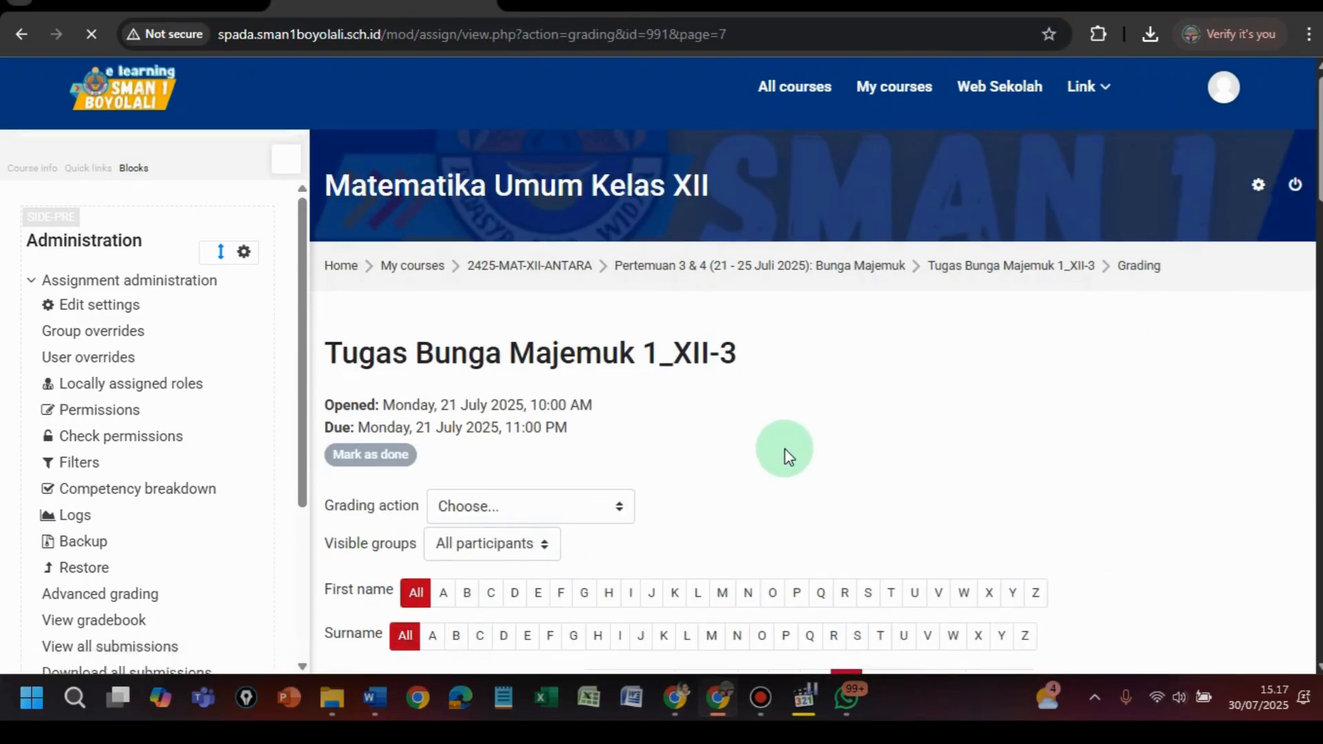
pyautogui.scroll(-11, 785, 444)
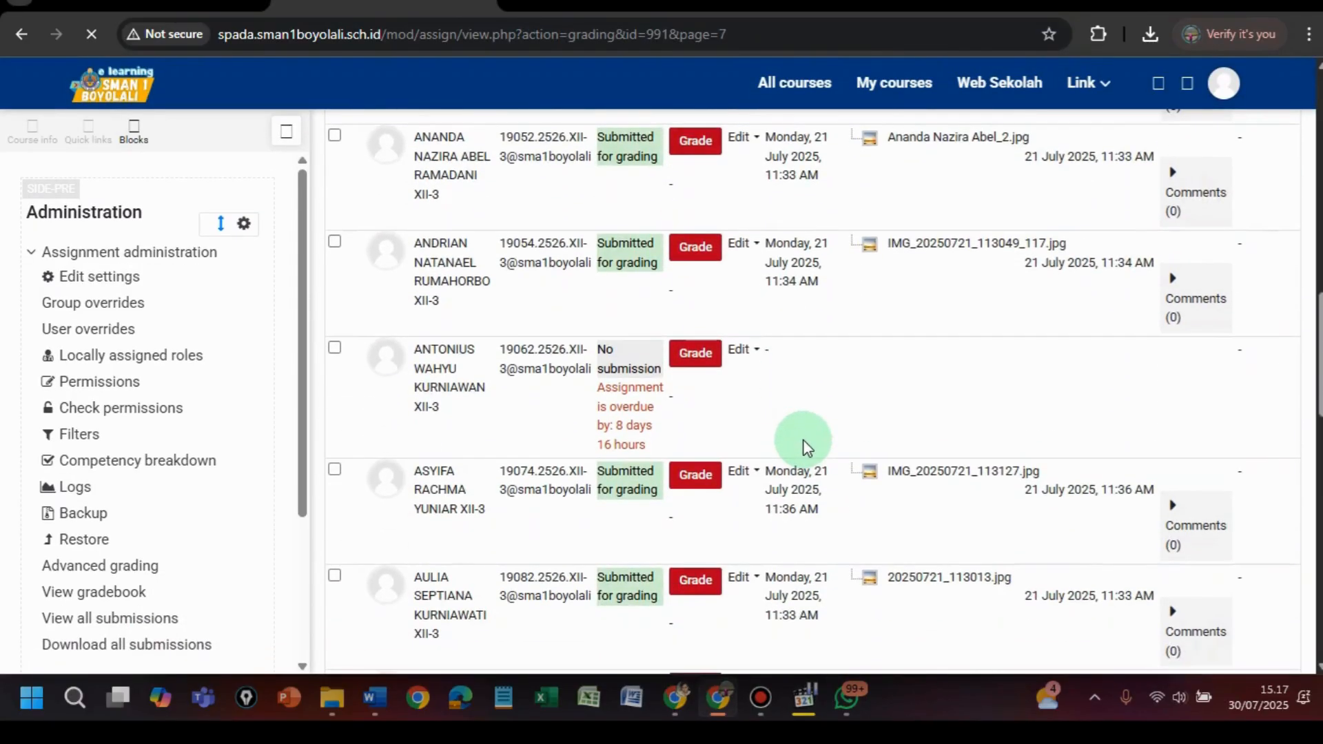
pyautogui.scroll(5, 803, 444)
pyautogui.scroll(1, 802, 441)
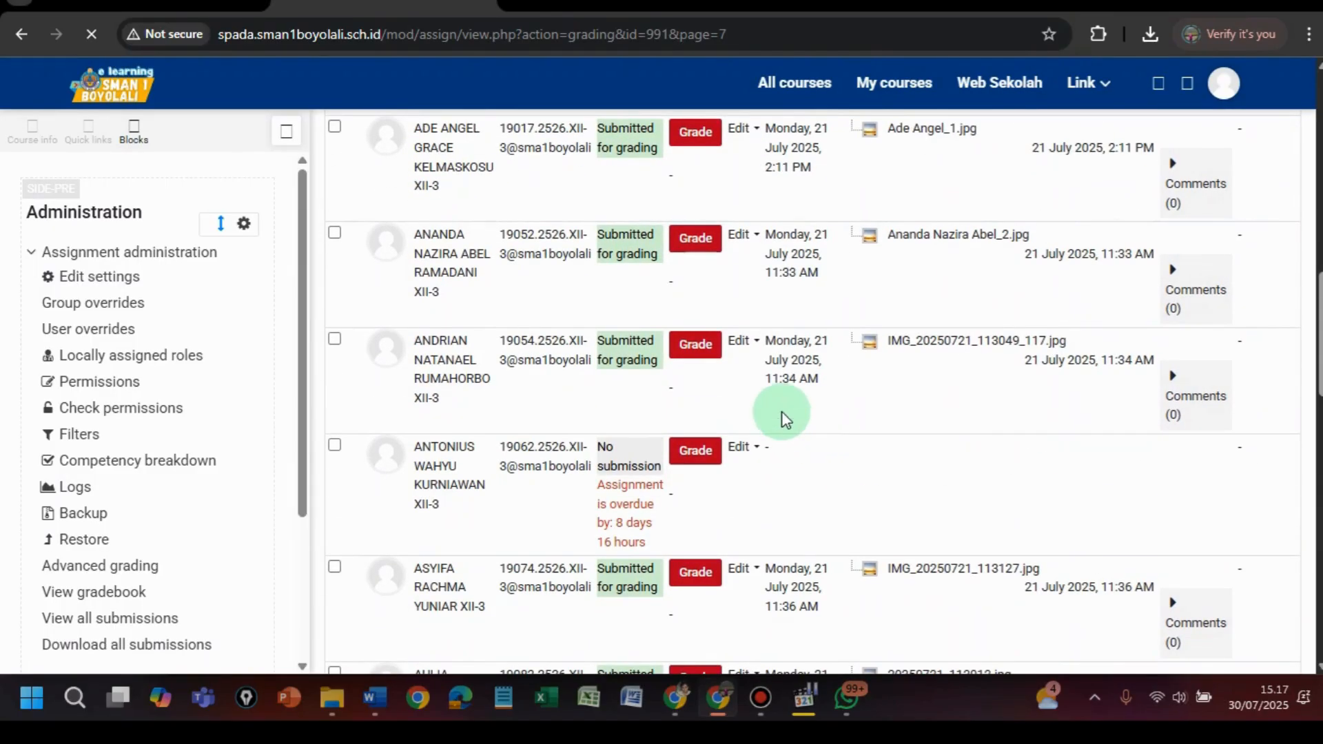
pyautogui.scroll(5, 785, 416)
pyautogui.scroll(-4, 732, 366)
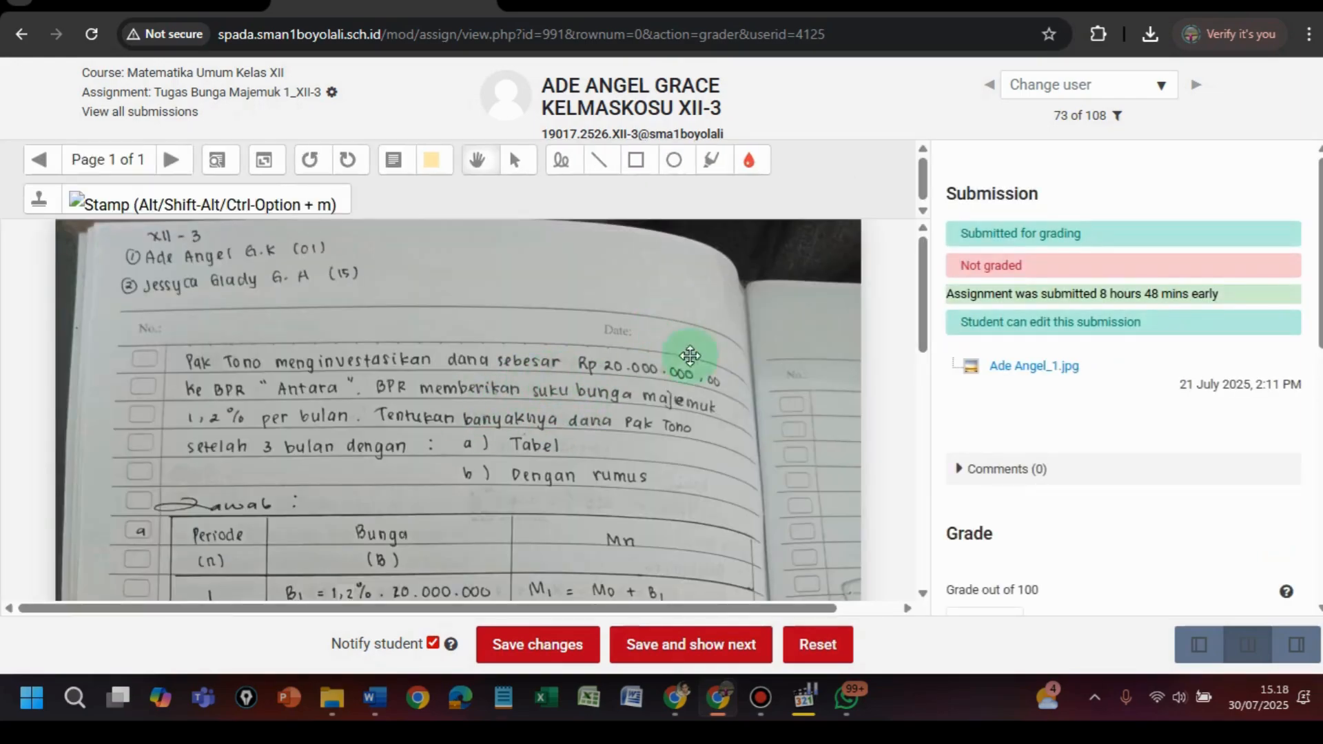
pyautogui.moveTo(922, 289); pyautogui.dragTo(890, 359)
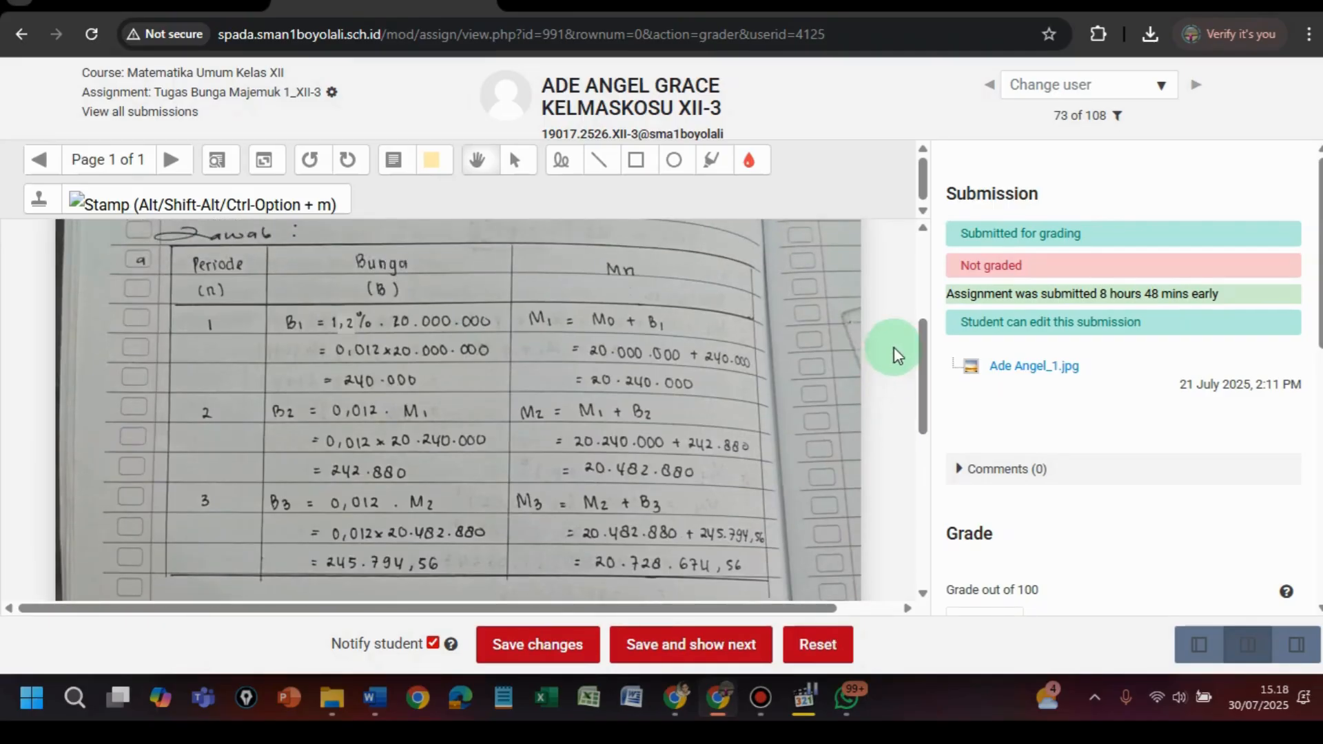